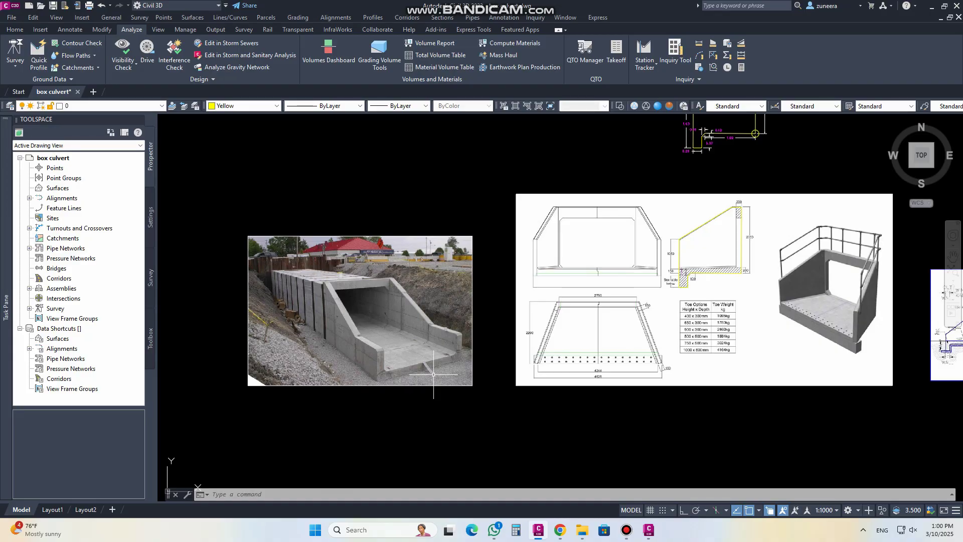
Step: Draw a horizontal polyline with Ortho on in the empty space above the reference images, extending past the dimensioned wing wall profile
{"action": "middle_click_drag", "start_coordinate": [436, 301], "coordinate": [366, 293]}
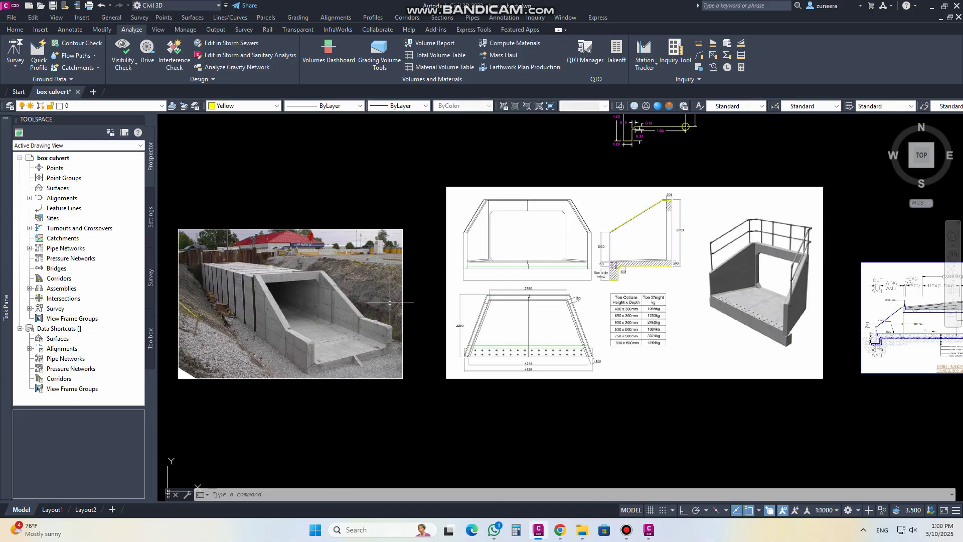
{"action": "scroll", "coordinate": [430, 387], "scroll_direction": "down", "scroll_amount": 2}
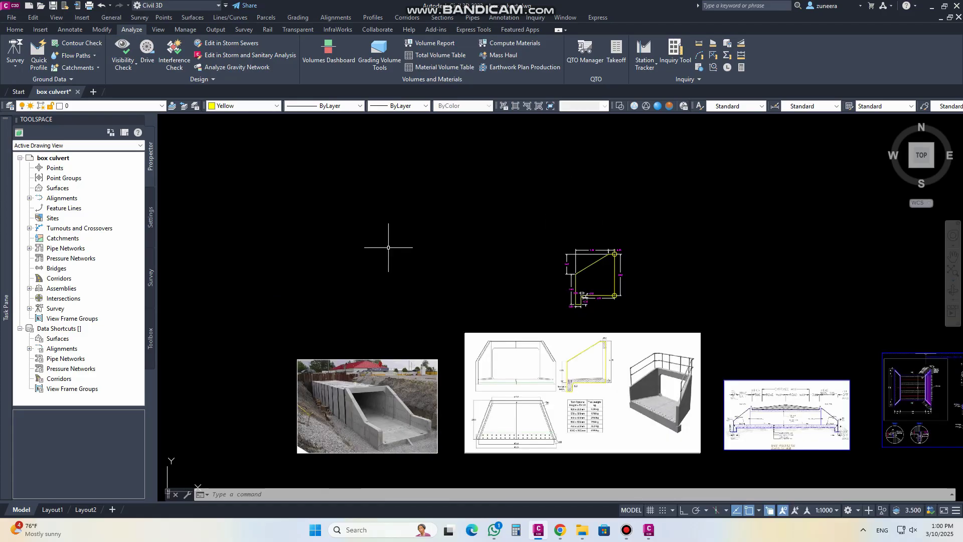
{"action": "key", "text": "Return"}
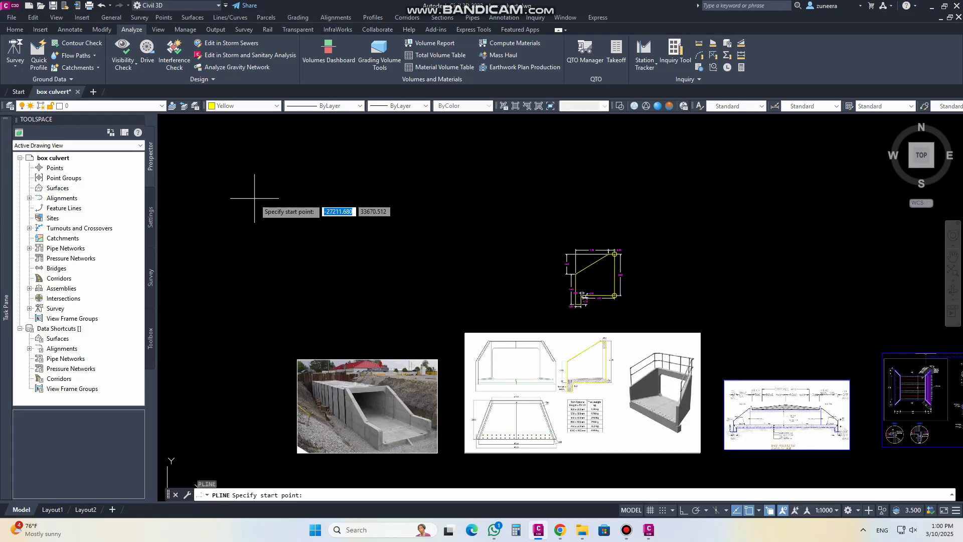
{"action": "left_click", "coordinate": [254, 199]}
{"action": "key", "text": "F8"}
{"action": "left_click", "coordinate": [652, 223]}
{"action": "key", "text": "Return"}
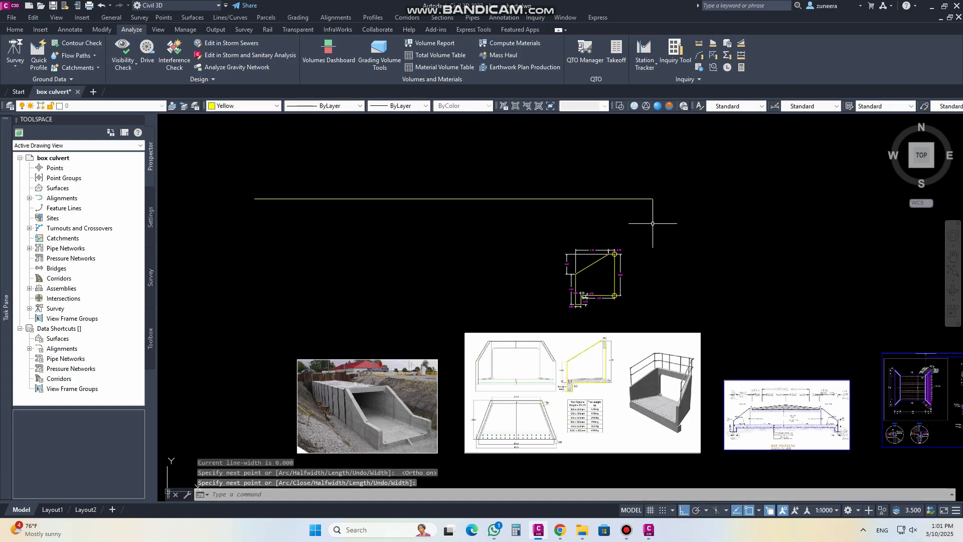
Step: Offset the horizontal polyline downward by a distance picked between two points to form the second road edge
{"action": "type", "text": "o"}
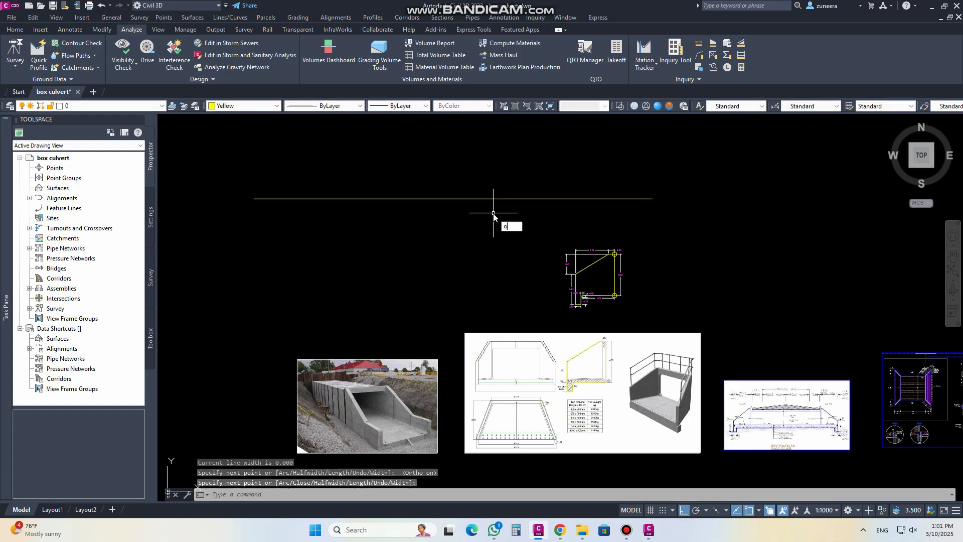
{"action": "key", "text": "Return"}
{"action": "left_click", "coordinate": [441, 223]}
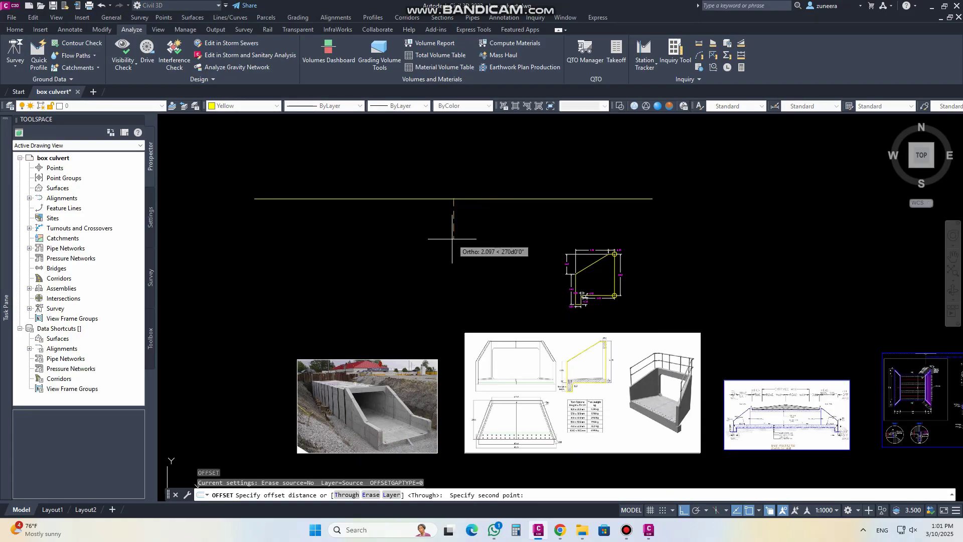
{"action": "left_click", "coordinate": [463, 210]}
{"action": "left_click", "coordinate": [457, 199]}
{"action": "left_click", "coordinate": [462, 264]}
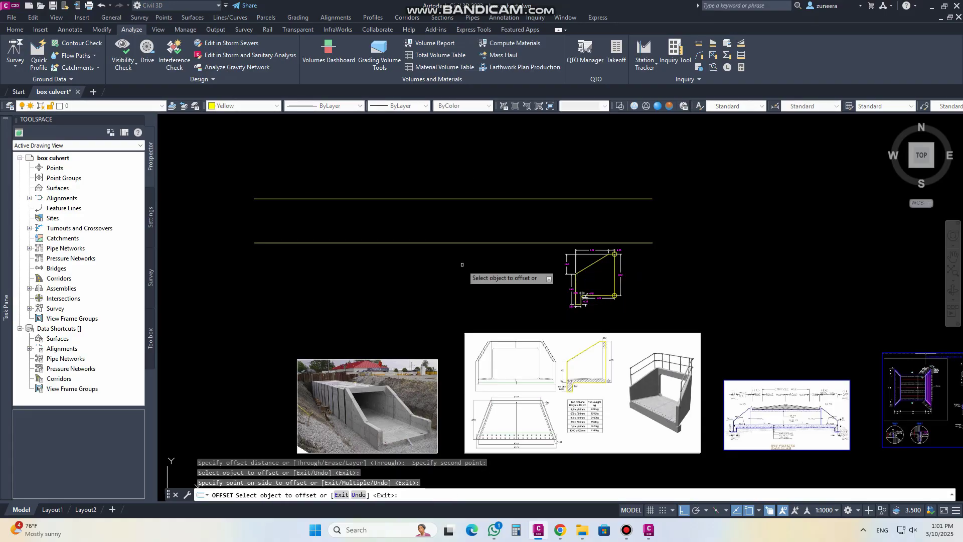
{"action": "key", "text": "Return"}
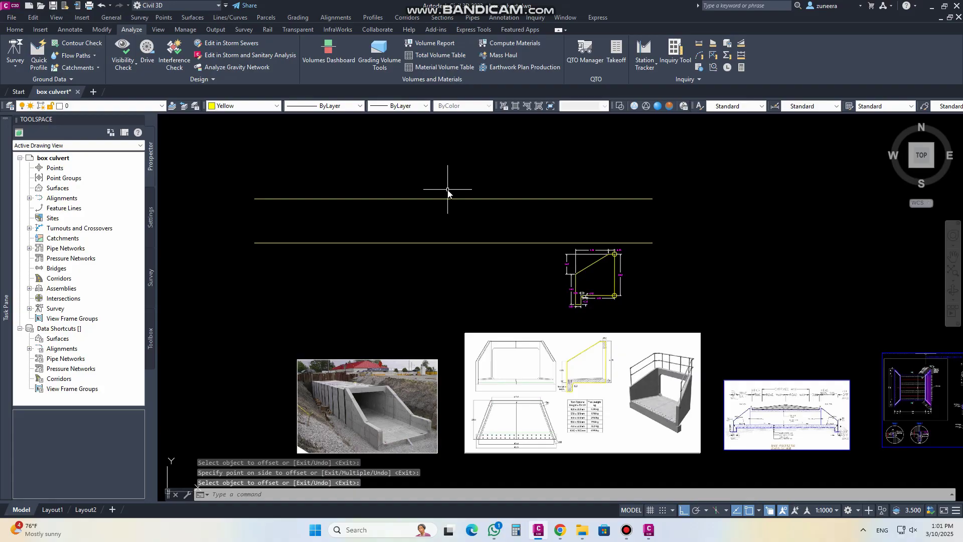
Step: Draw a narrow upright rectangle crossing both road edge lines near their middle, extending slightly beyond each line
{"action": "type", "text": "rec"}
{"action": "key", "text": "Return"}
{"action": "left_click", "coordinate": [434, 189]}
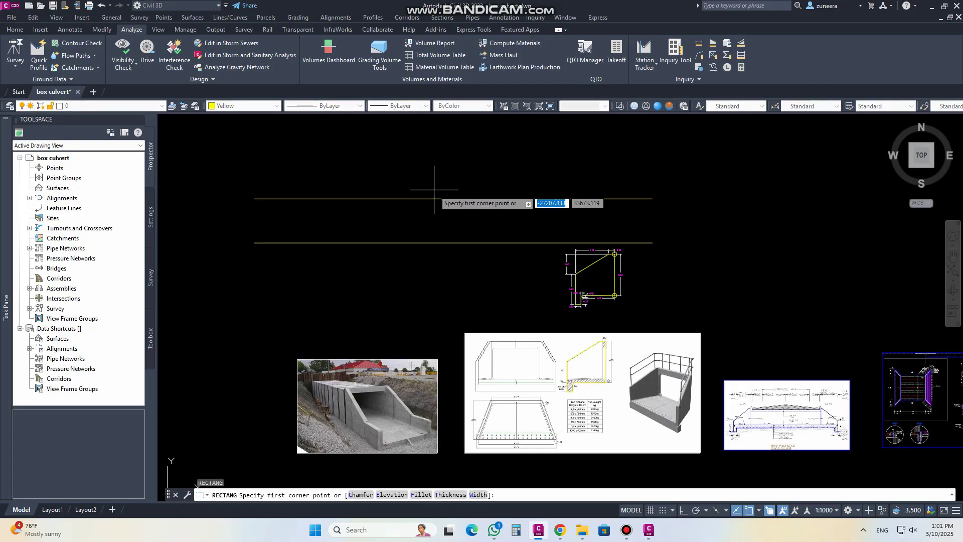
{"action": "left_click", "coordinate": [444, 252]}
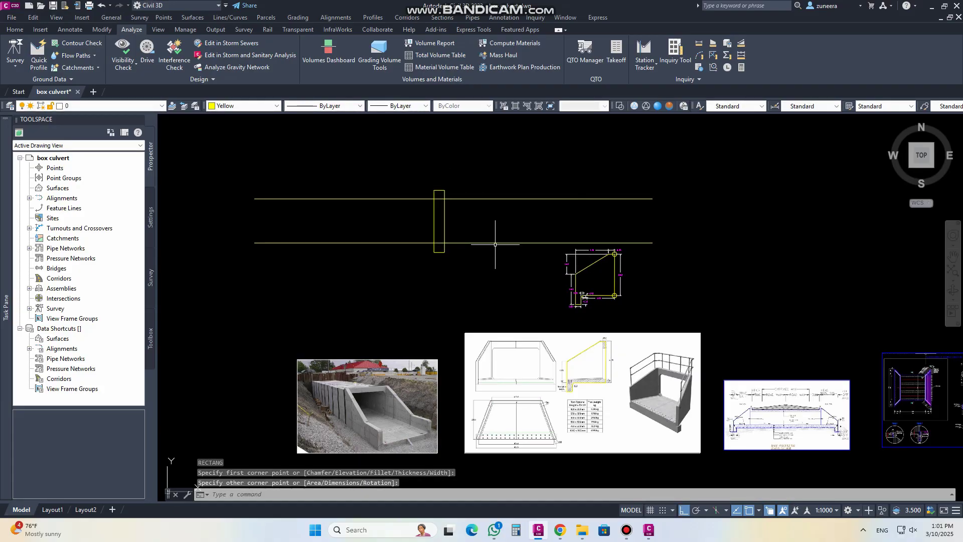
Step: Draw a vertical polyline through the middle of the narrow rectangle, starting above it and ending below it
{"action": "middle_click_drag", "start_coordinate": [452, 290], "coordinate": [451, 281]}
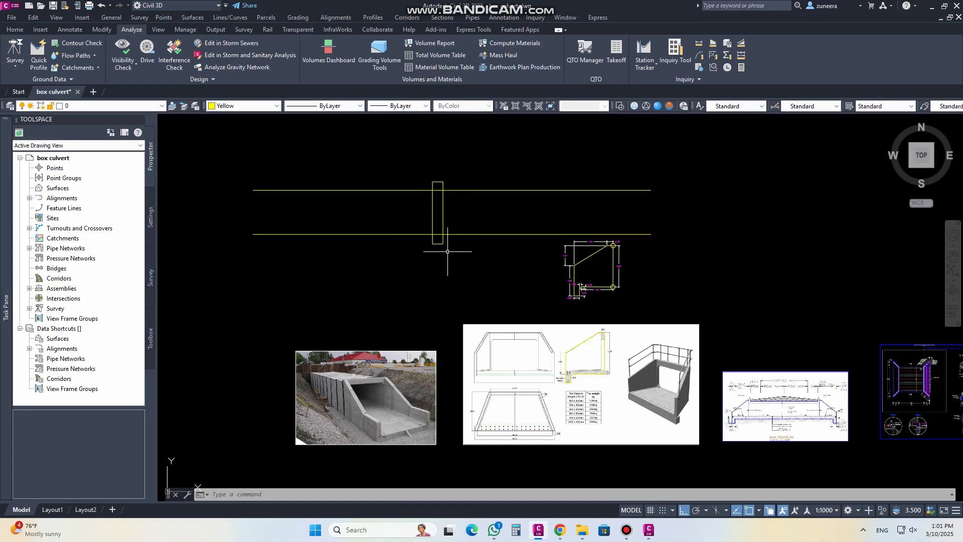
{"action": "middle_click_drag", "start_coordinate": [463, 252], "coordinate": [417, 254]}
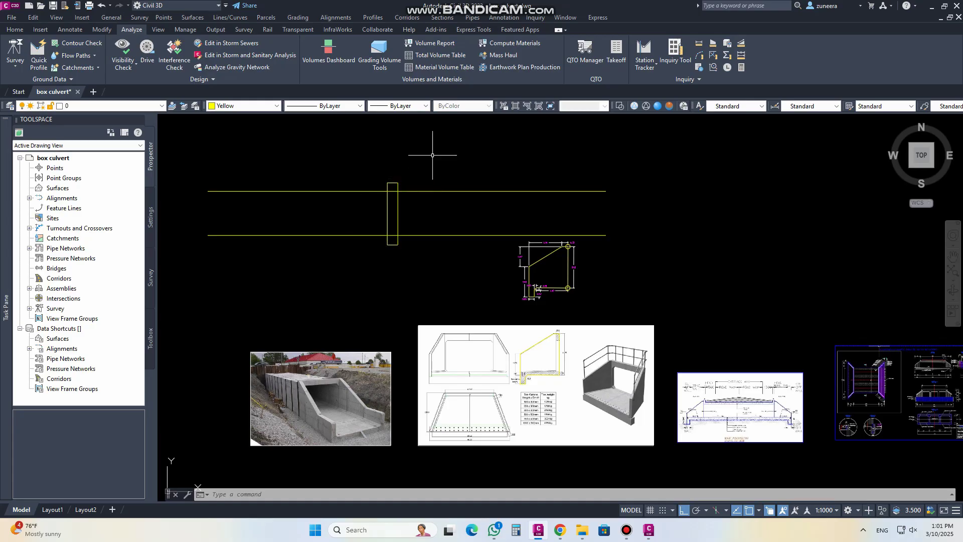
{"action": "middle_click_drag", "start_coordinate": [379, 268], "coordinate": [392, 279]}
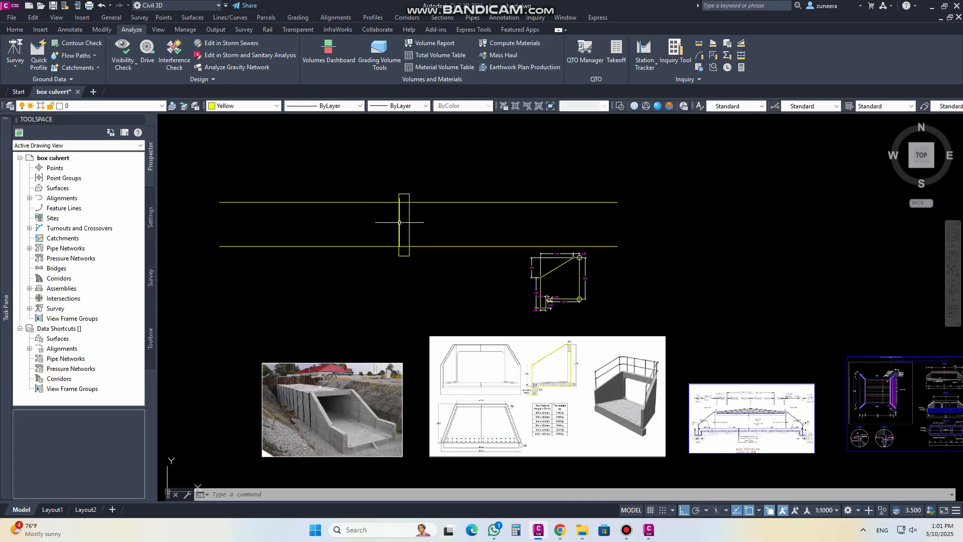
{"action": "scroll", "coordinate": [405, 210], "scroll_direction": "up", "scroll_amount": 2}
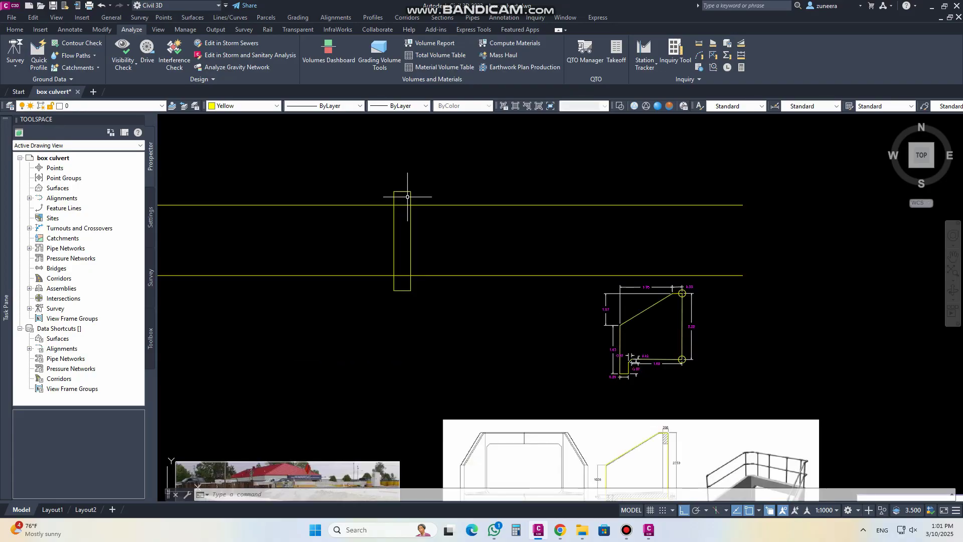
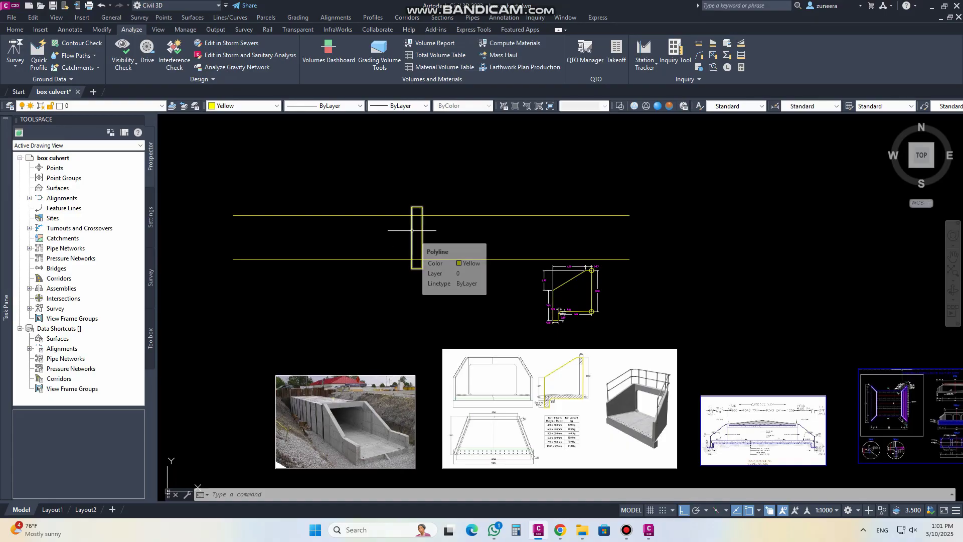
{"action": "scroll", "coordinate": [412, 231], "scroll_direction": "up", "scroll_amount": 4}
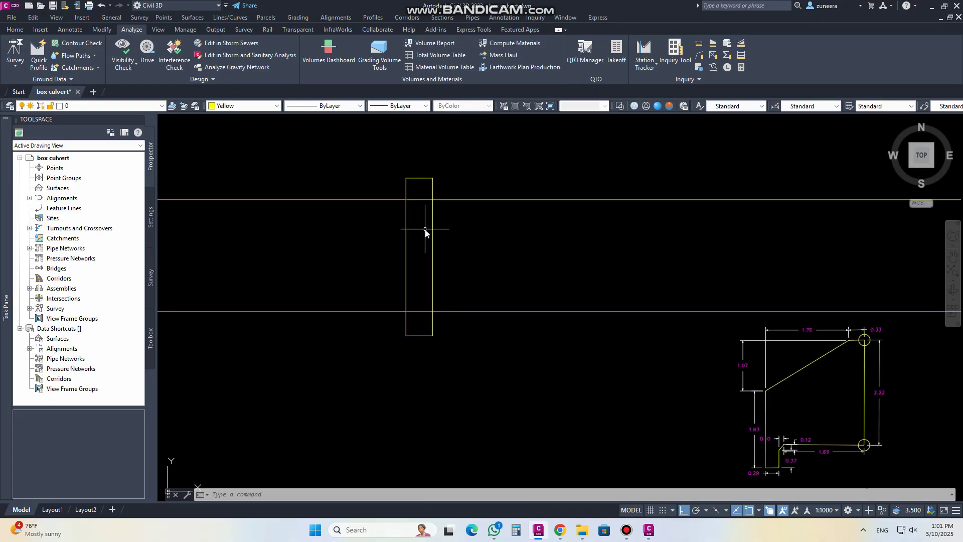
{"action": "key", "text": "Return"}
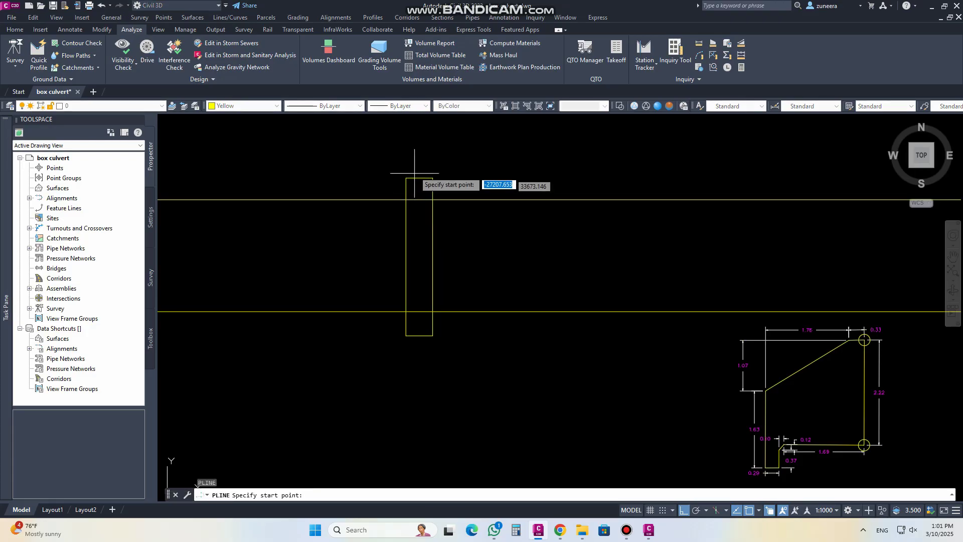
{"action": "left_click", "coordinate": [419, 159]}
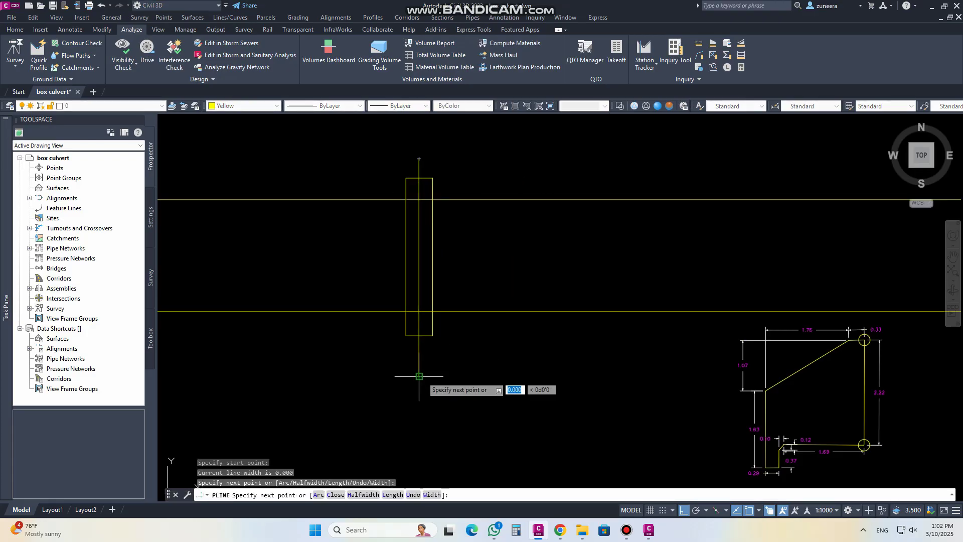
{"action": "left_click", "coordinate": [439, 384]}
{"action": "key", "text": "Return"}
Step: Change the vertical line through the rectangle to colour Red and linetype CENTER2
{"action": "left_click", "coordinate": [418, 250]}
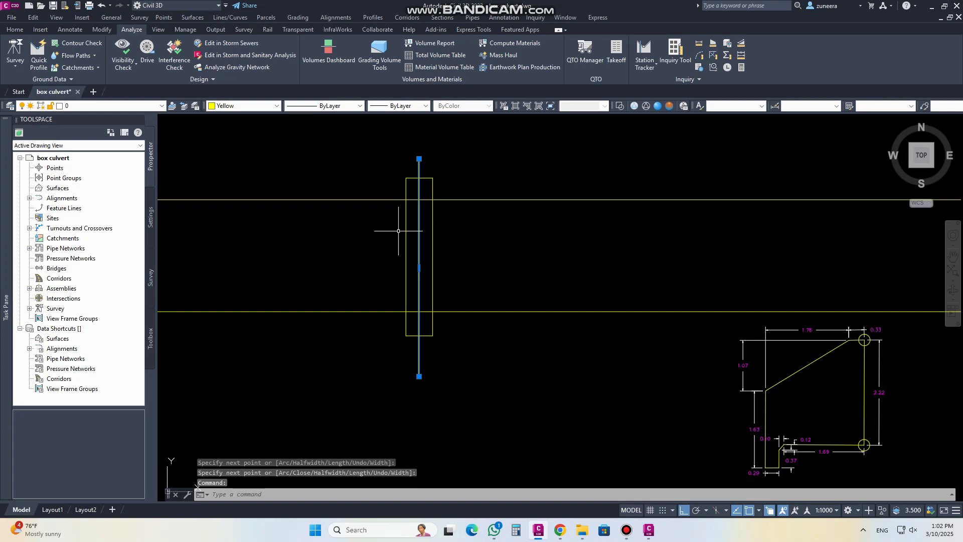
{"action": "left_click", "coordinate": [263, 109]}
{"action": "left_click", "coordinate": [246, 133]}
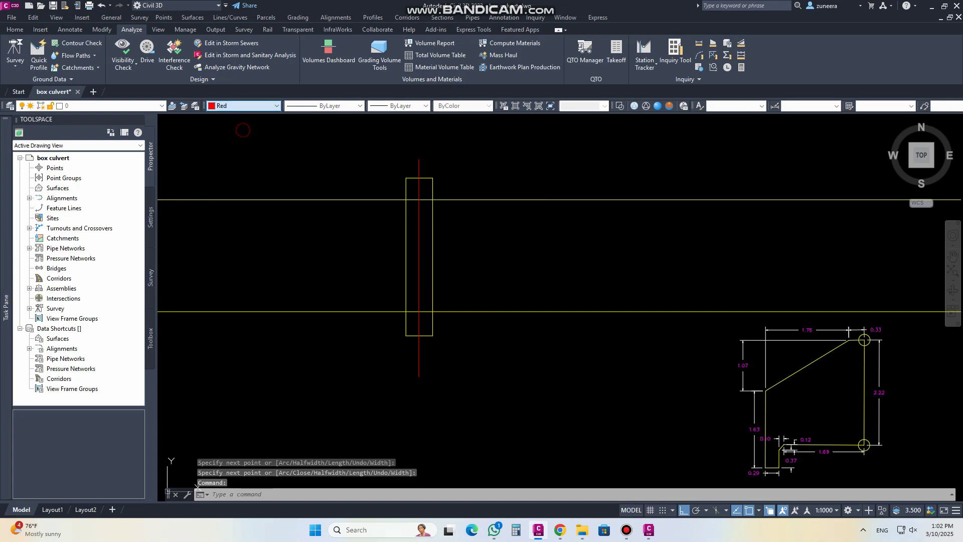
{"action": "left_click", "coordinate": [399, 106]}
{"action": "left_click", "coordinate": [343, 106]}
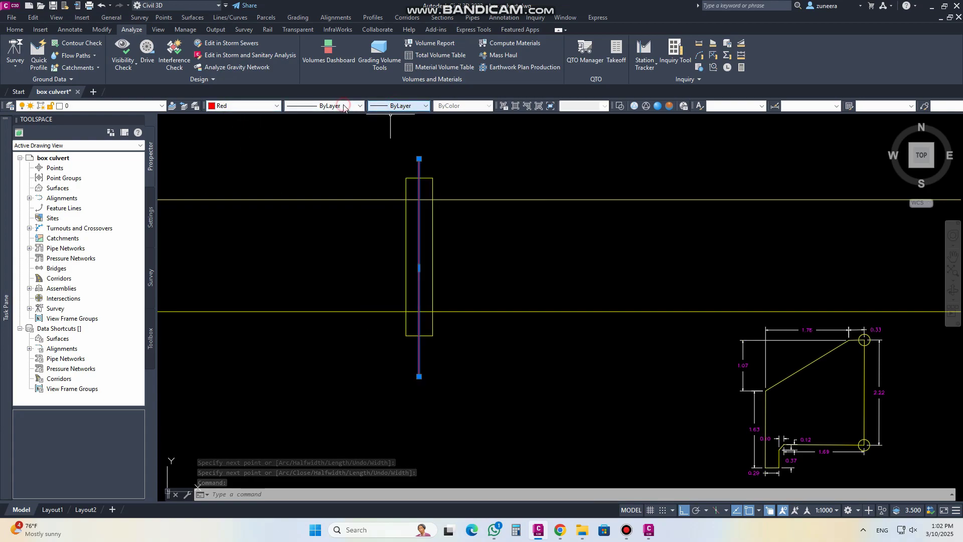
{"action": "left_click", "coordinate": [344, 106]}
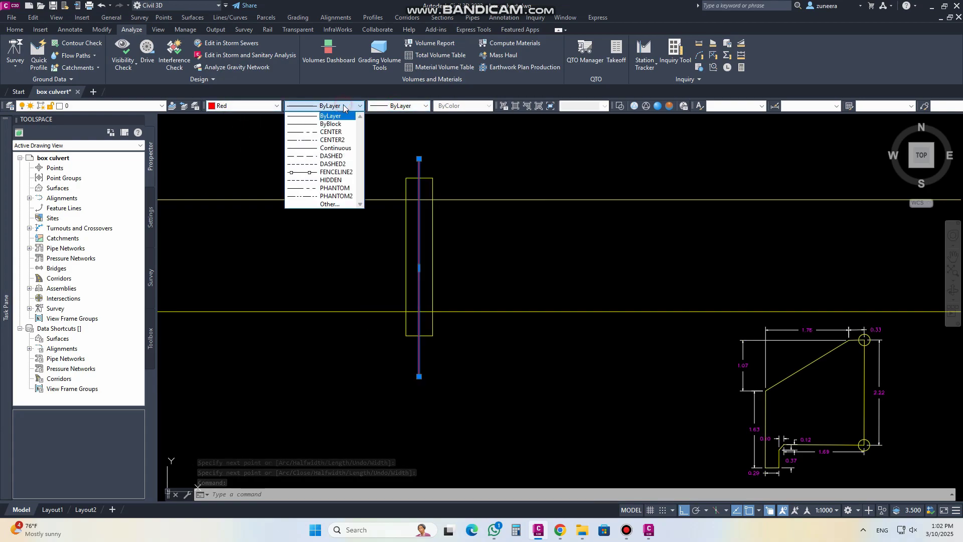
{"action": "left_click", "coordinate": [331, 140]}
{"action": "key", "text": "Escape"}
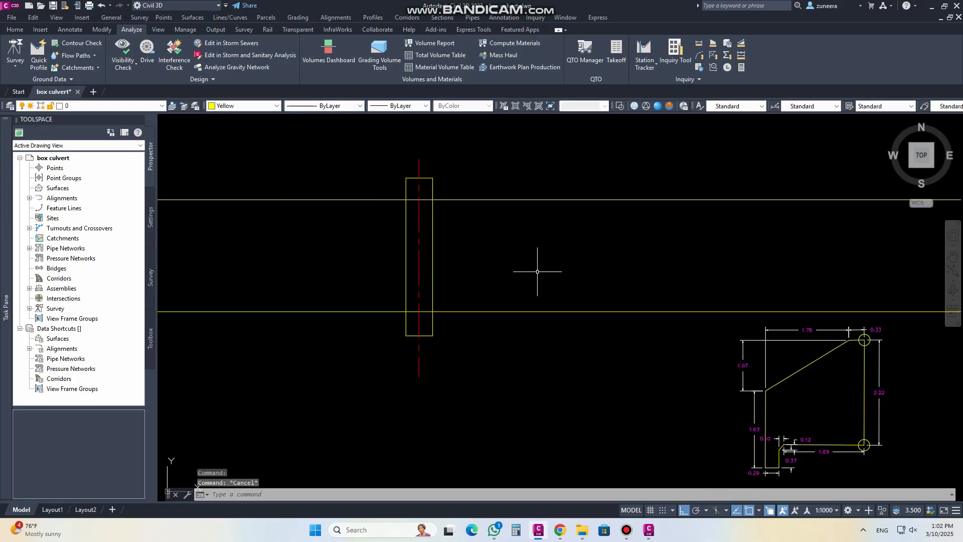
Step: Examine the road and culvert plan sketch against the front elevation and side section in the wing wall reference image
{"action": "scroll", "coordinate": [461, 267], "scroll_direction": "down", "scroll_amount": 4}
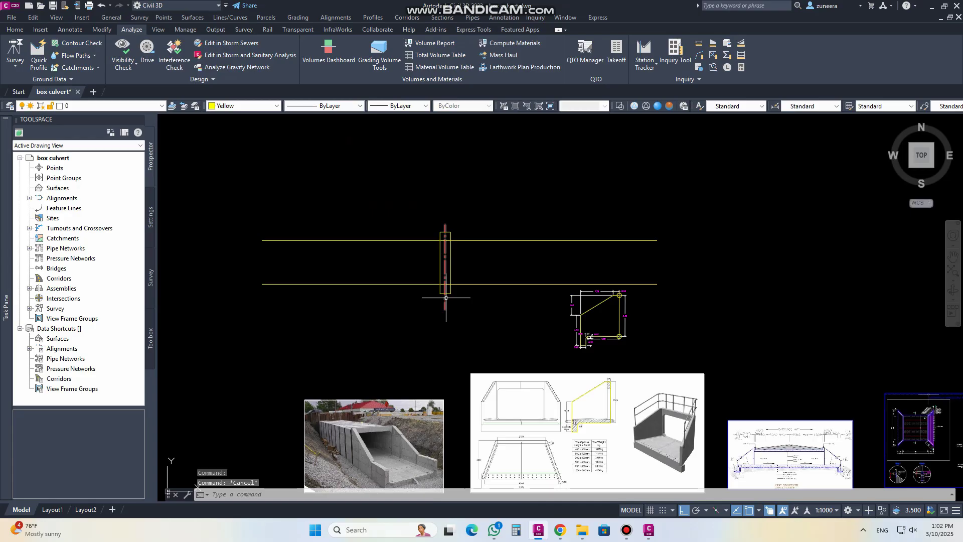
{"action": "scroll", "coordinate": [443, 279], "scroll_direction": "up", "scroll_amount": 2}
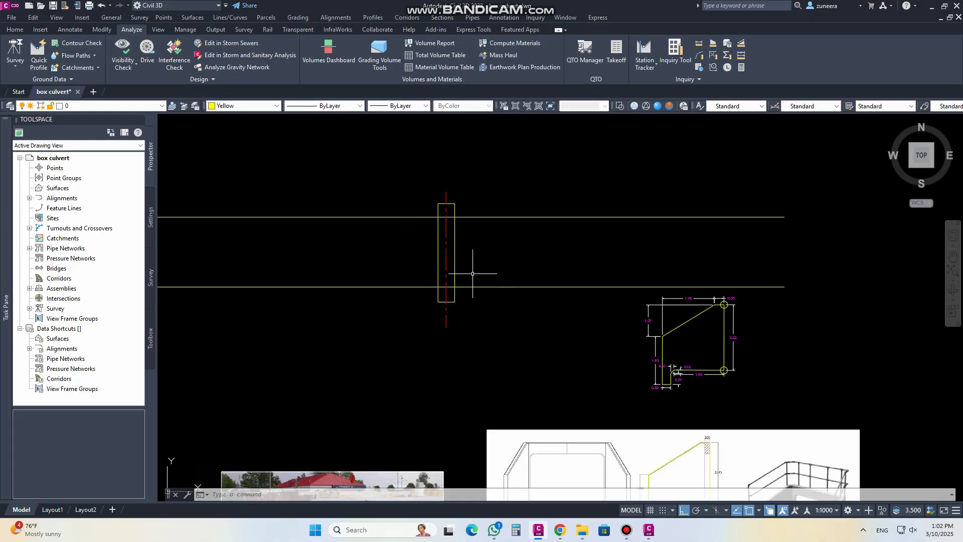
{"action": "scroll", "coordinate": [394, 246], "scroll_direction": "down", "scroll_amount": 2}
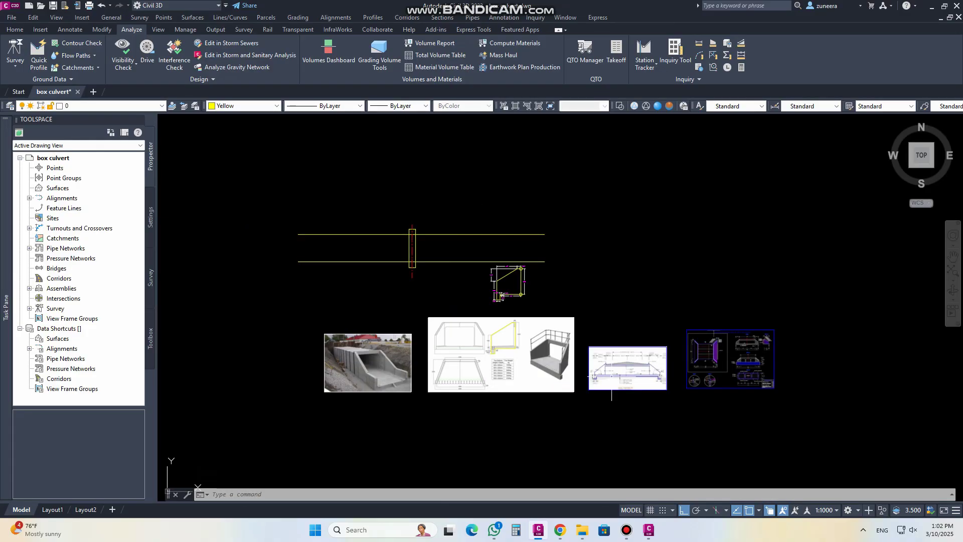
{"action": "scroll", "coordinate": [611, 376], "scroll_direction": "up", "scroll_amount": 2}
{"action": "middle_click_drag", "start_coordinate": [273, 151], "coordinate": [349, 224]}
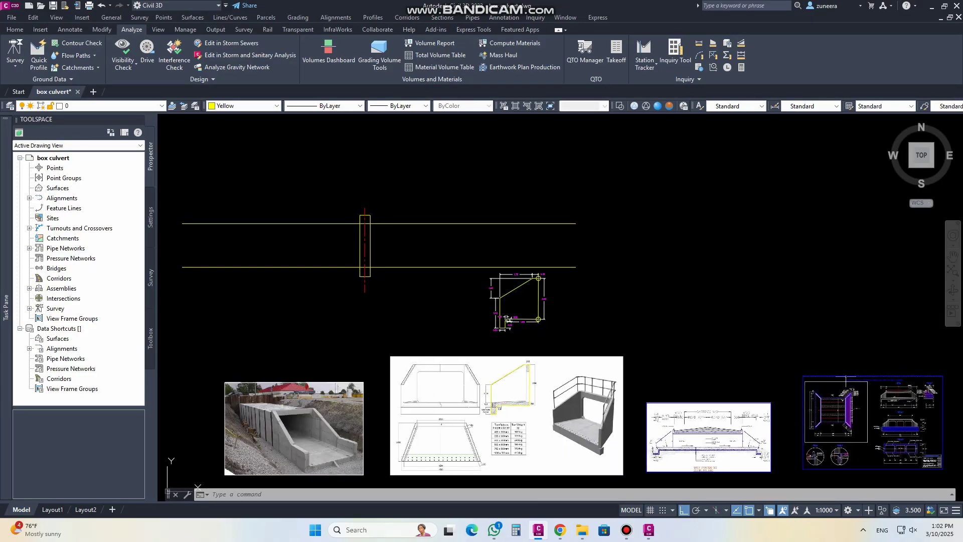
{"action": "scroll", "coordinate": [437, 327], "scroll_direction": "up", "scroll_amount": 5}
{"action": "middle_click_drag", "start_coordinate": [437, 327], "coordinate": [447, 279]}
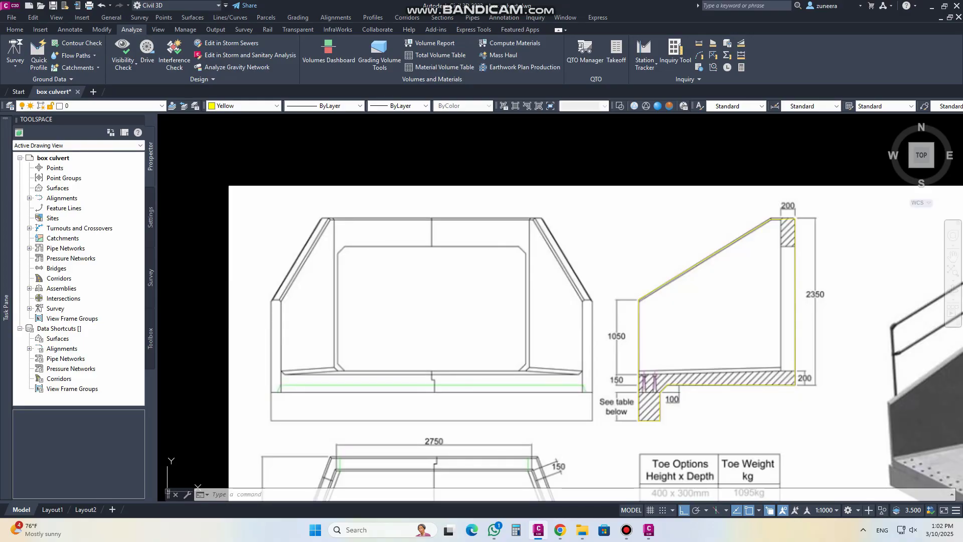
Step: Examine the culvert plan sketch, the longitudinal section with carriageway and head walls, and the box culvert site photo
{"action": "scroll", "coordinate": [356, 280], "scroll_direction": "down", "scroll_amount": 6}
{"action": "scroll", "coordinate": [361, 278], "scroll_direction": "up", "scroll_amount": 3}
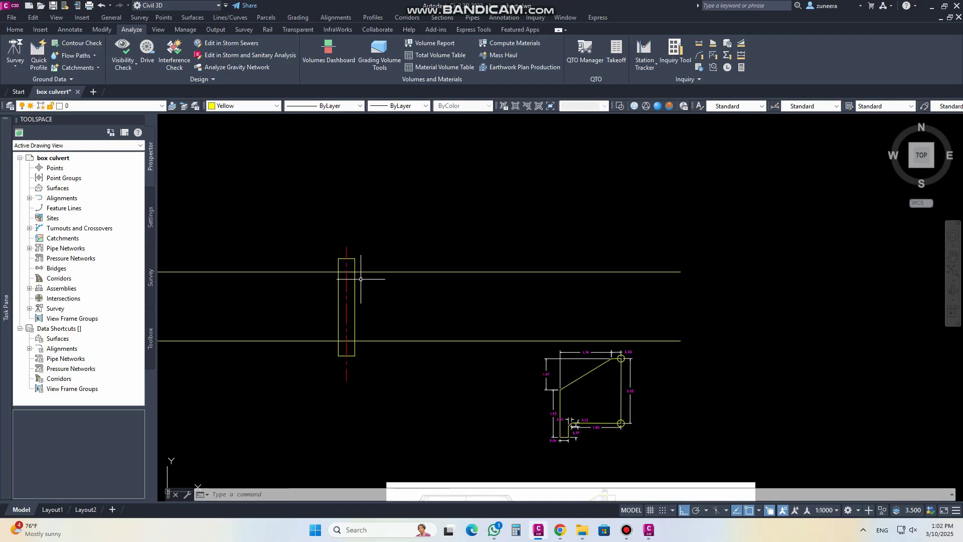
{"action": "scroll", "coordinate": [351, 301], "scroll_direction": "down", "scroll_amount": 2}
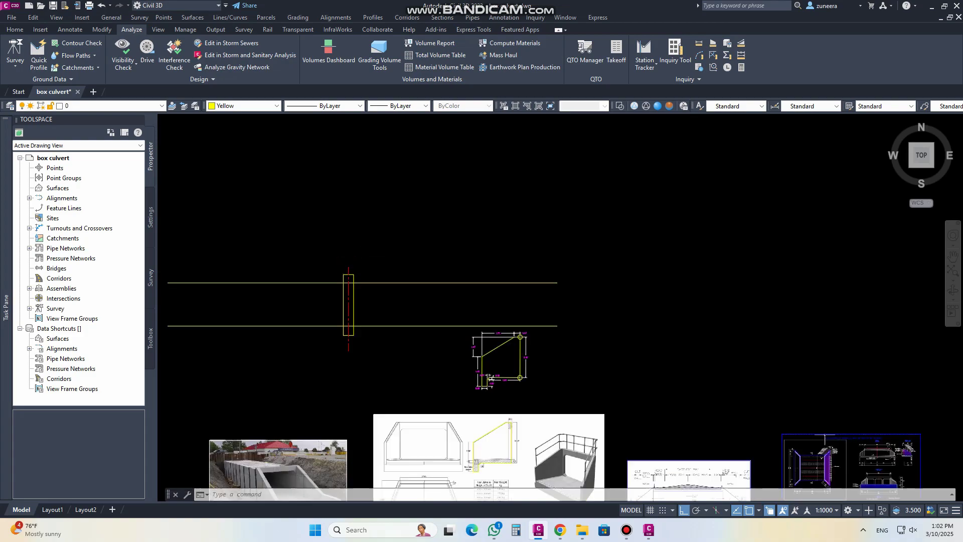
{"action": "scroll", "coordinate": [349, 304], "scroll_direction": "down", "scroll_amount": 3}
{"action": "scroll", "coordinate": [426, 361], "scroll_direction": "up", "scroll_amount": 10}
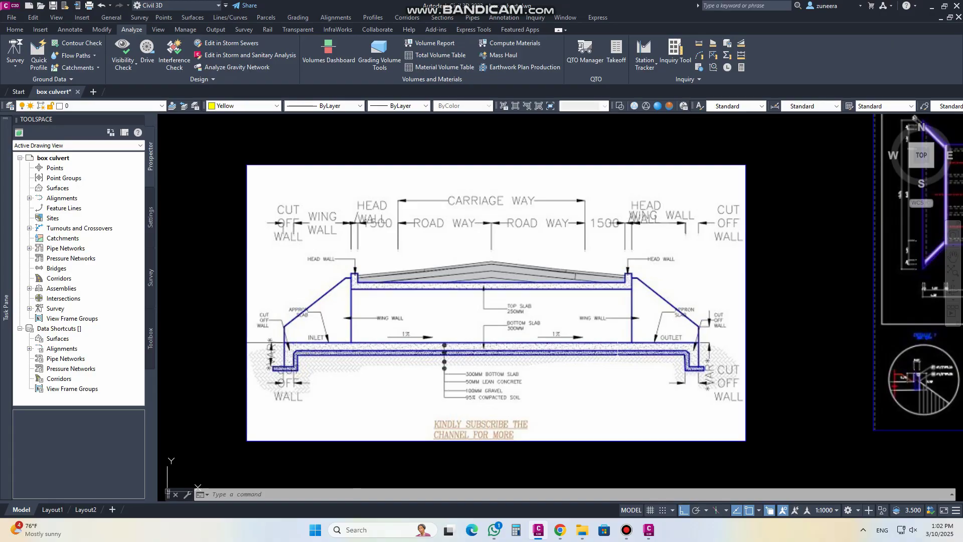
{"action": "scroll", "coordinate": [440, 205], "scroll_direction": "down", "scroll_amount": 8}
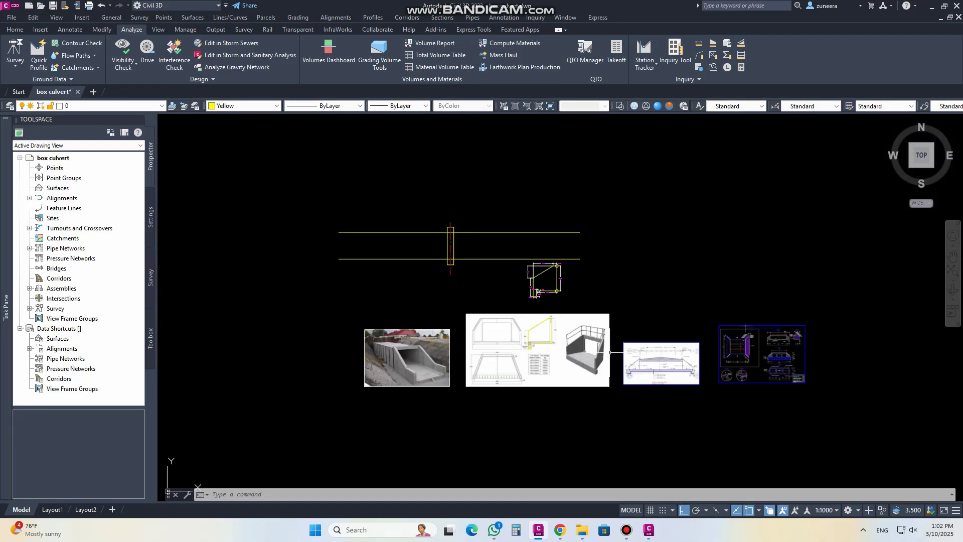
{"action": "scroll", "coordinate": [439, 205], "scroll_direction": "up", "scroll_amount": 3}
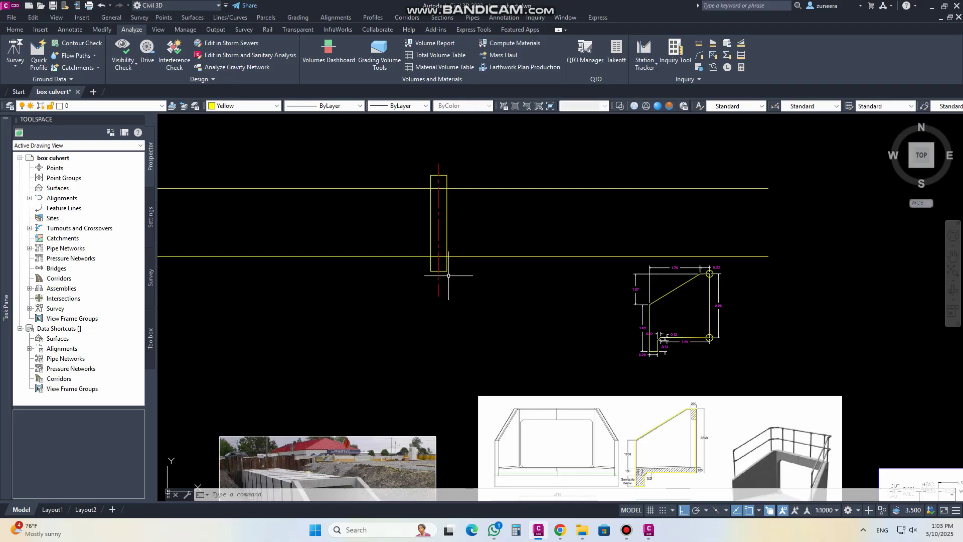
{"action": "middle_click_drag", "start_coordinate": [494, 338], "coordinate": [425, 205]}
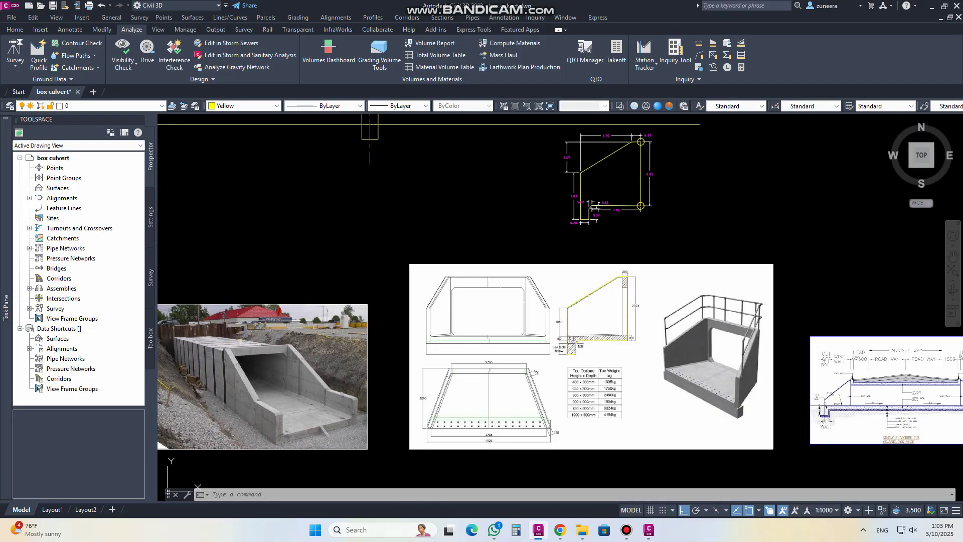
{"action": "middle_click_drag", "start_coordinate": [365, 352], "coordinate": [451, 270]}
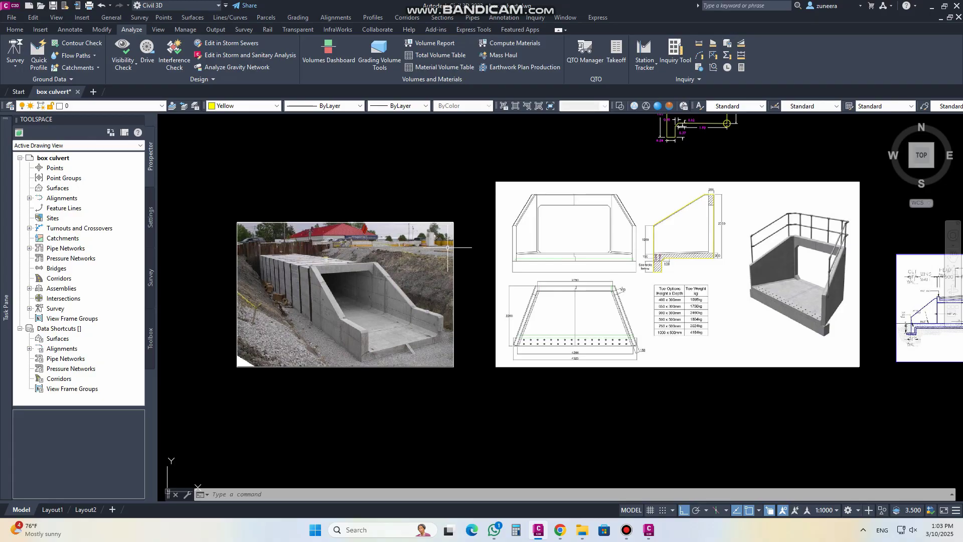
Step: Examine the wing walls in the box culvert site photo, the longitudinal section and the culvert end in the road plan sketch
{"action": "scroll", "coordinate": [325, 360], "scroll_direction": "up", "scroll_amount": 2}
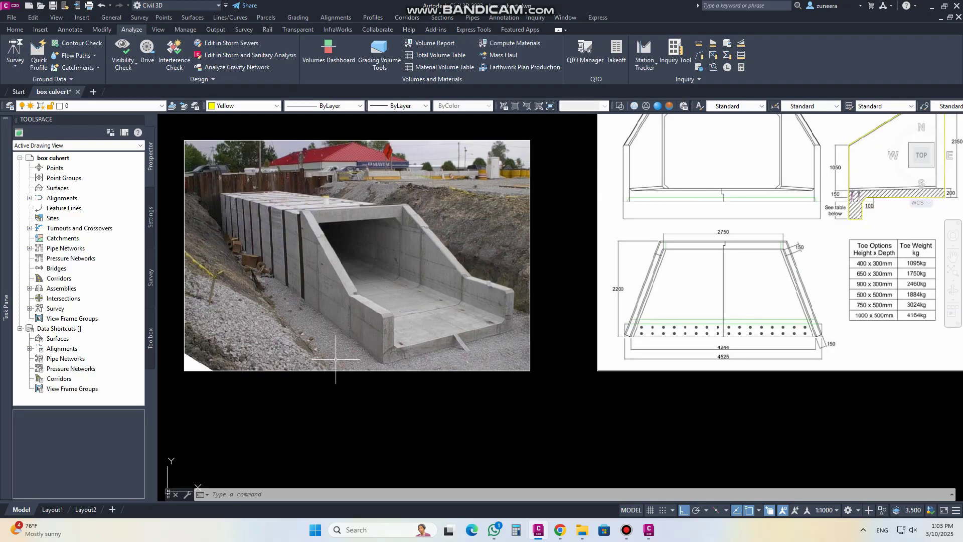
{"action": "middle_click_drag", "start_coordinate": [470, 327], "coordinate": [394, 324]}
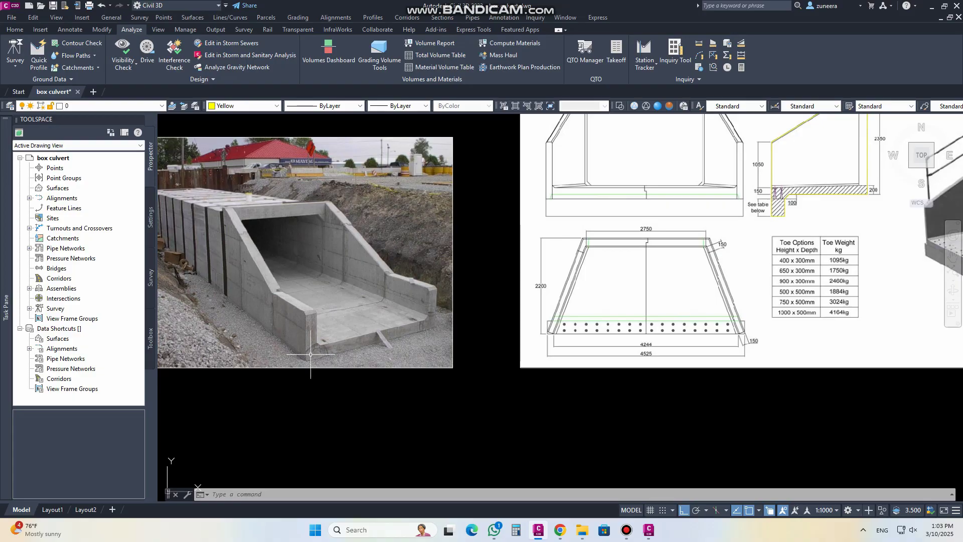
{"action": "middle_click_drag", "start_coordinate": [293, 351], "coordinate": [372, 323]}
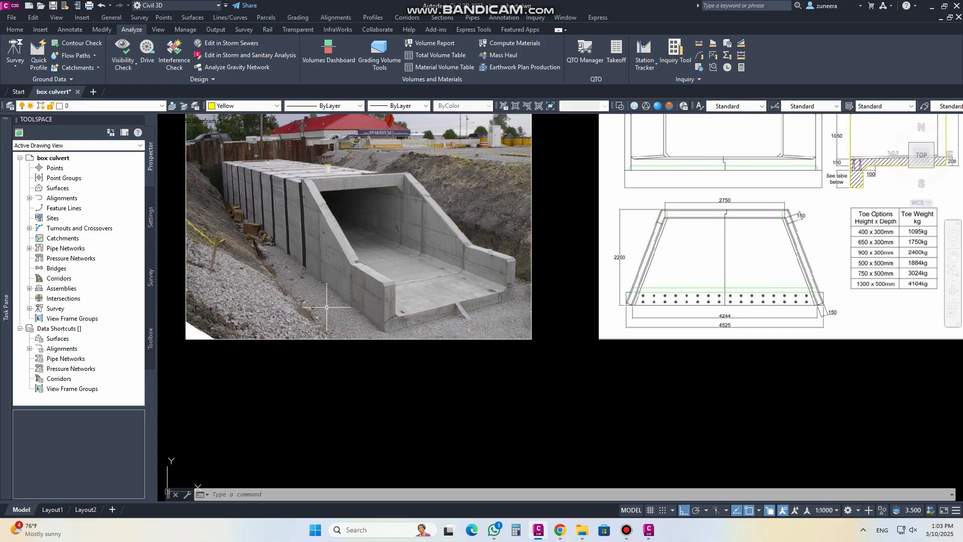
{"action": "scroll", "coordinate": [298, 321], "scroll_direction": "down", "scroll_amount": 4}
{"action": "scroll", "coordinate": [349, 305], "scroll_direction": "up", "scroll_amount": 2}
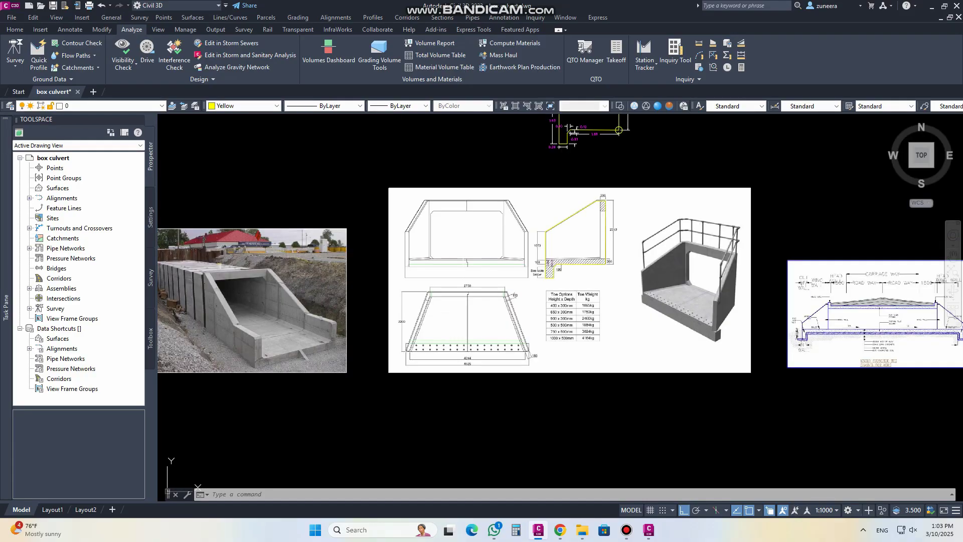
{"action": "middle_click_drag", "start_coordinate": [302, 336], "coordinate": [390, 350]}
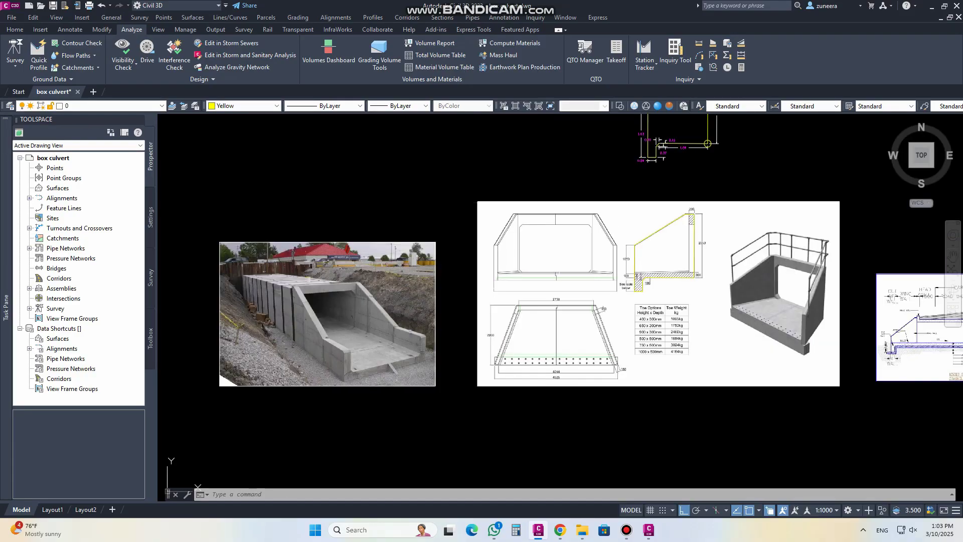
{"action": "scroll", "coordinate": [370, 399], "scroll_direction": "down", "scroll_amount": 2}
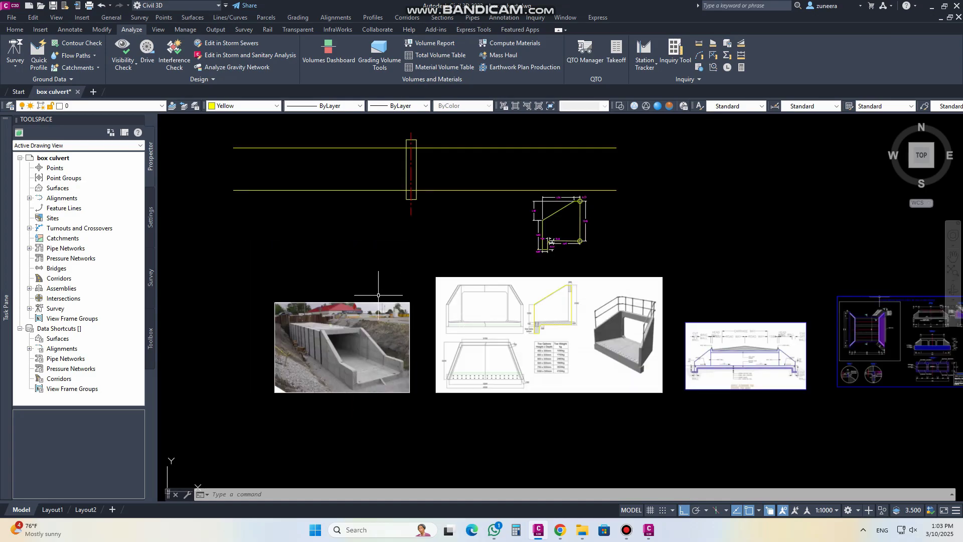
{"action": "middle_click_drag", "start_coordinate": [642, 353], "coordinate": [482, 314]}
{"action": "scroll", "coordinate": [620, 314], "scroll_direction": "up", "scroll_amount": 4}
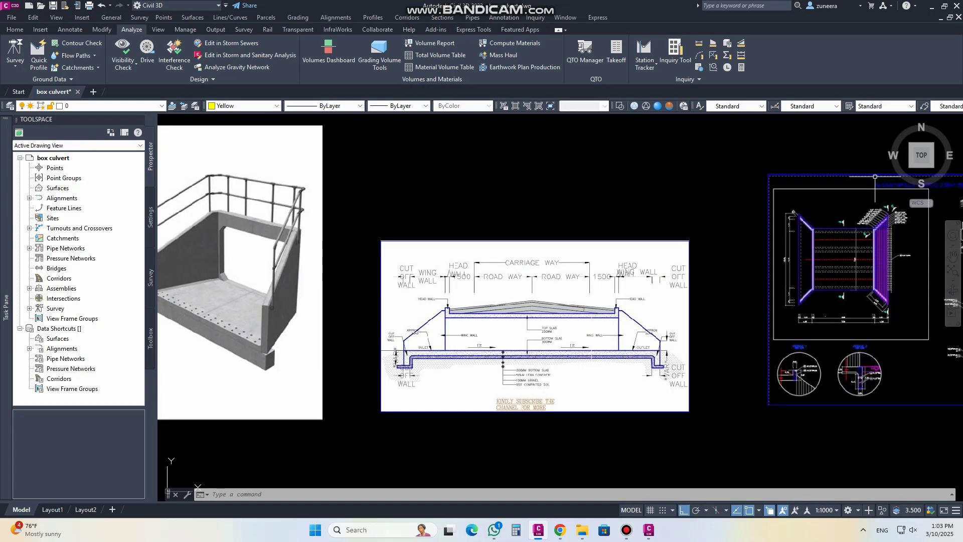
{"action": "scroll", "coordinate": [632, 363], "scroll_direction": "down", "scroll_amount": 4}
{"action": "middle_click_drag", "start_coordinate": [298, 233], "coordinate": [372, 290]}
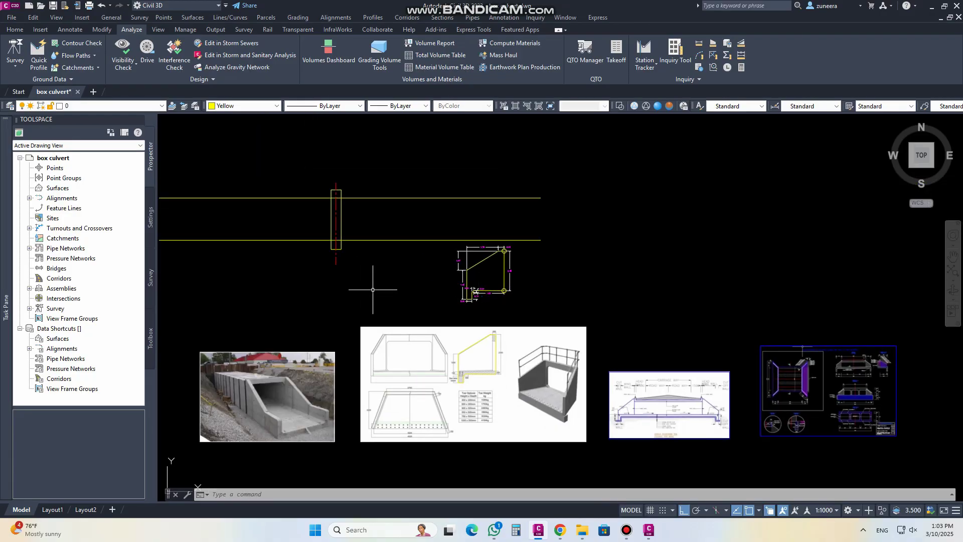
{"action": "scroll", "coordinate": [320, 258], "scroll_direction": "up", "scroll_amount": 2}
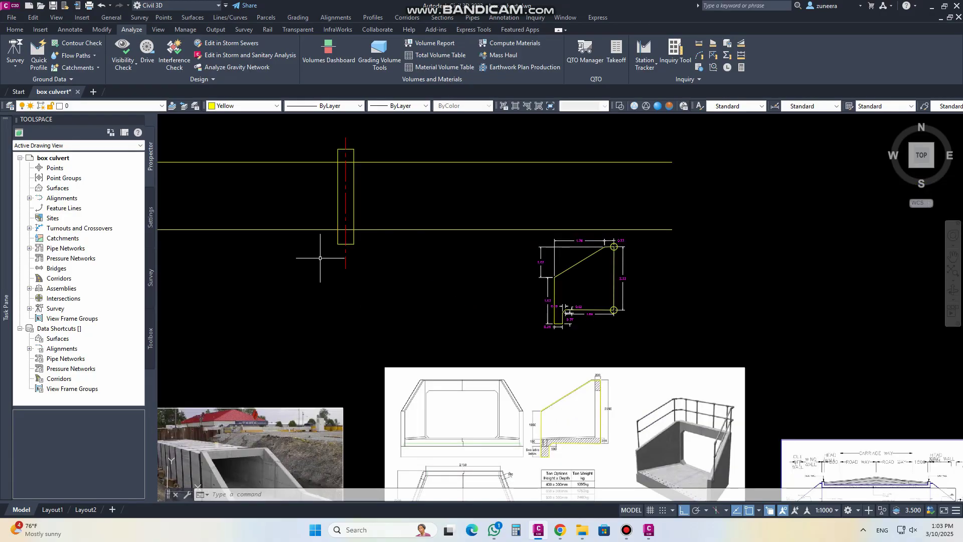
{"action": "scroll", "coordinate": [339, 253], "scroll_direction": "up", "scroll_amount": 4}
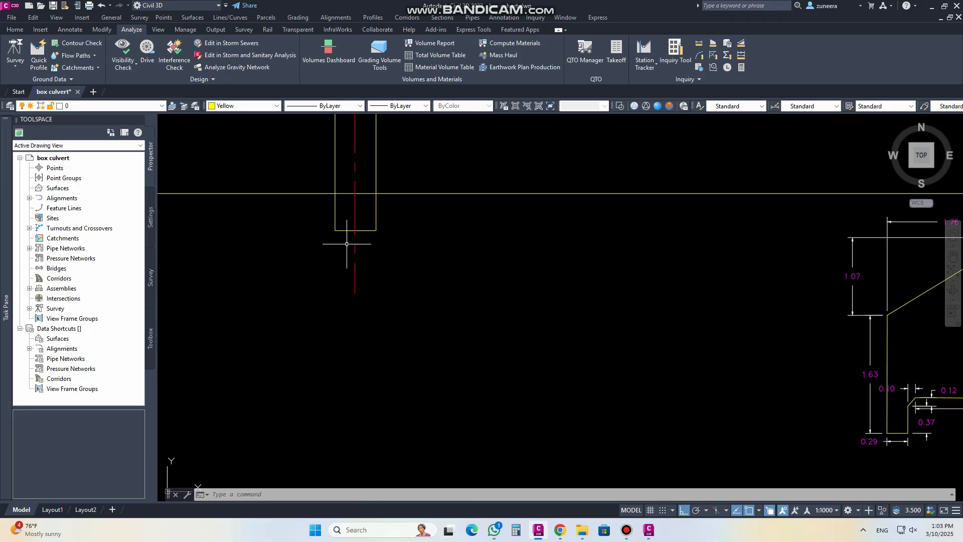
{"action": "scroll", "coordinate": [331, 228], "scroll_direction": "down", "scroll_amount": 4}
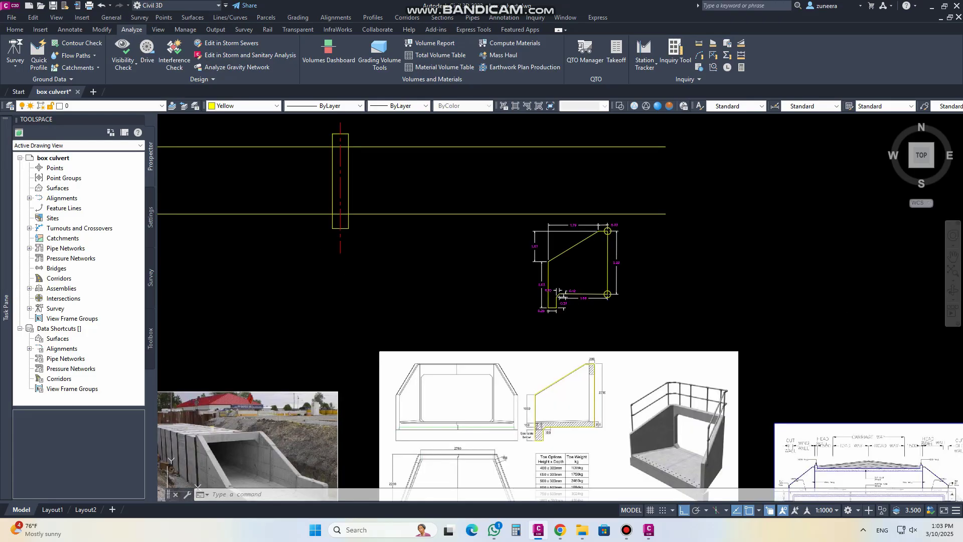
Step: Draw a vertical polyline in Blue through the middle of the reference image's front elevation, extending above its top and below its base
{"action": "middle_click_drag", "start_coordinate": [441, 425], "coordinate": [425, 324]}
{"action": "scroll", "coordinate": [425, 324], "scroll_direction": "up", "scroll_amount": 4}
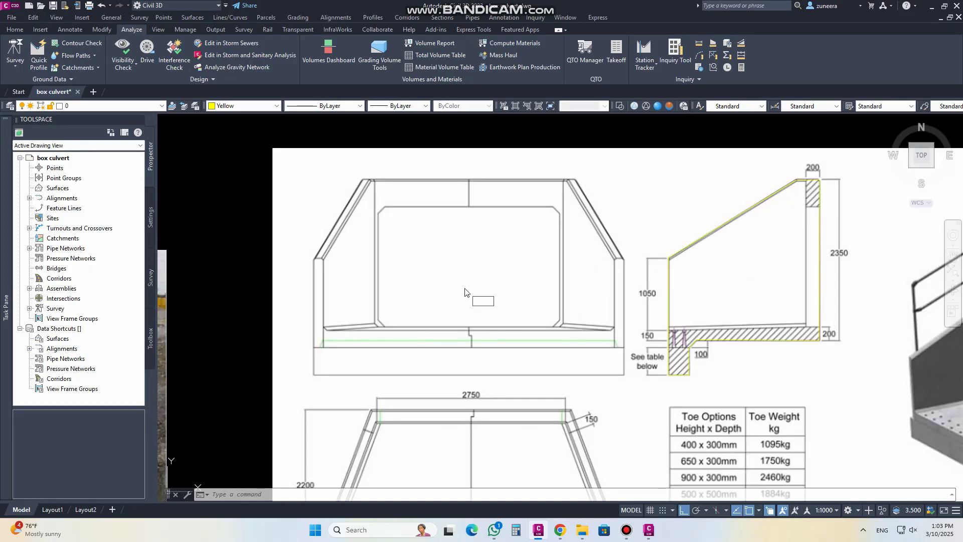
{"action": "key", "text": "Return"}
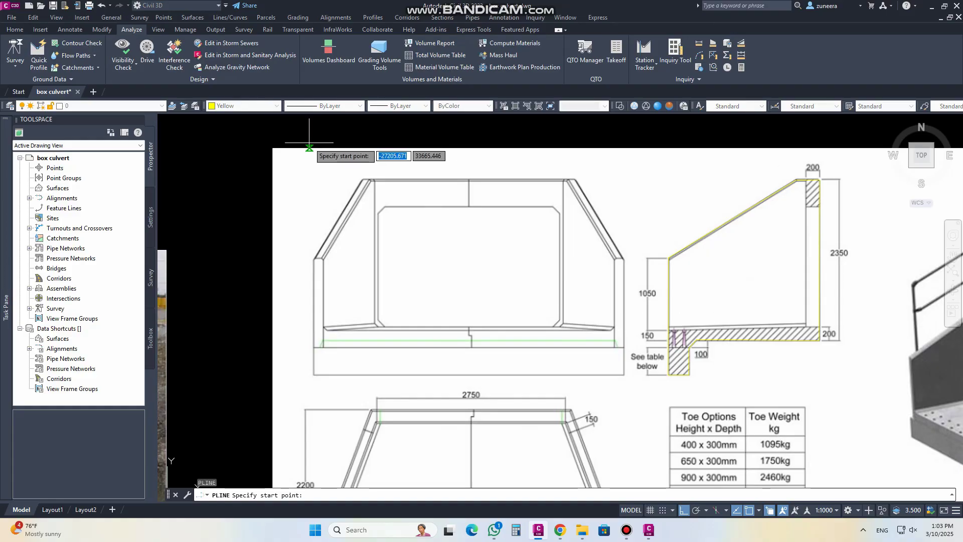
{"action": "key", "text": "Escape"}
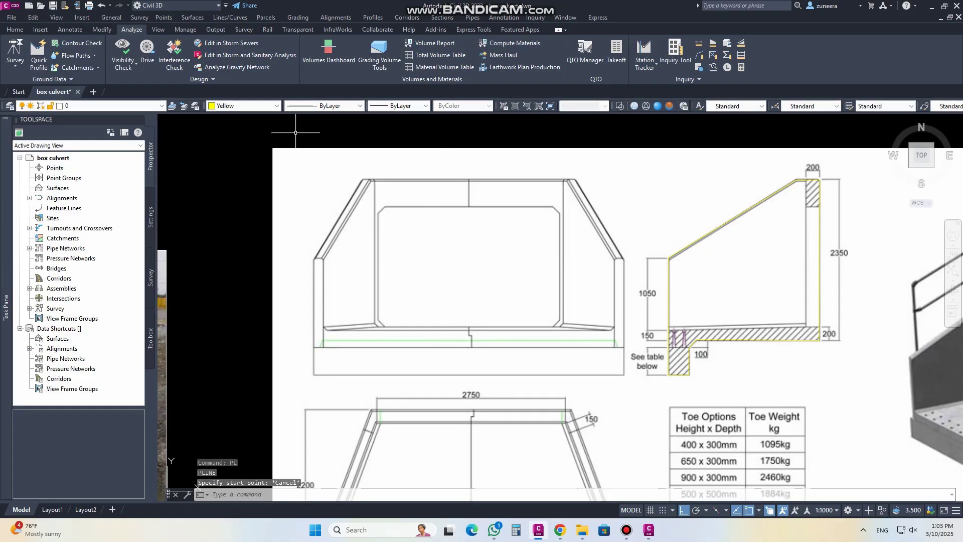
{"action": "left_click", "coordinate": [241, 105]}
{"action": "left_click", "coordinate": [246, 166]}
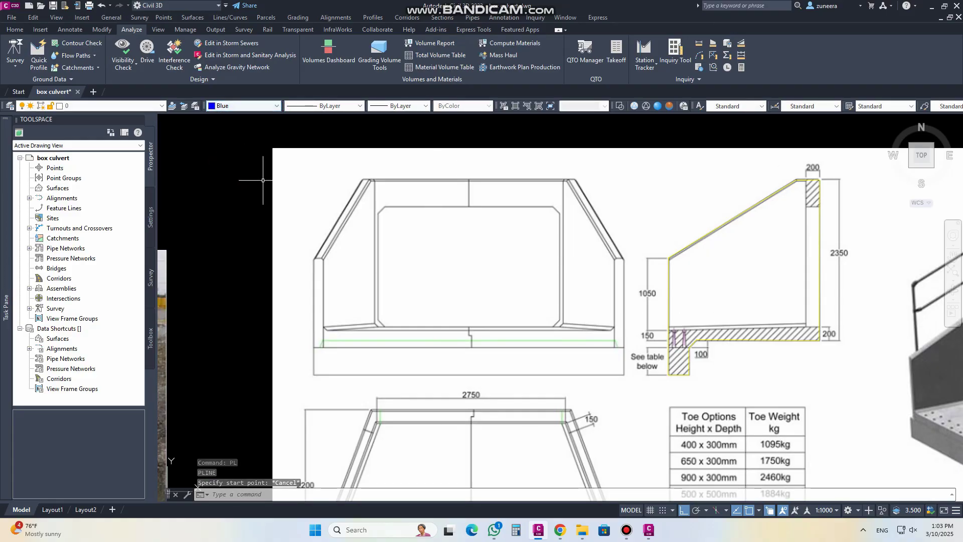
{"action": "type", "text": "pl"}
{"action": "key", "text": "Return"}
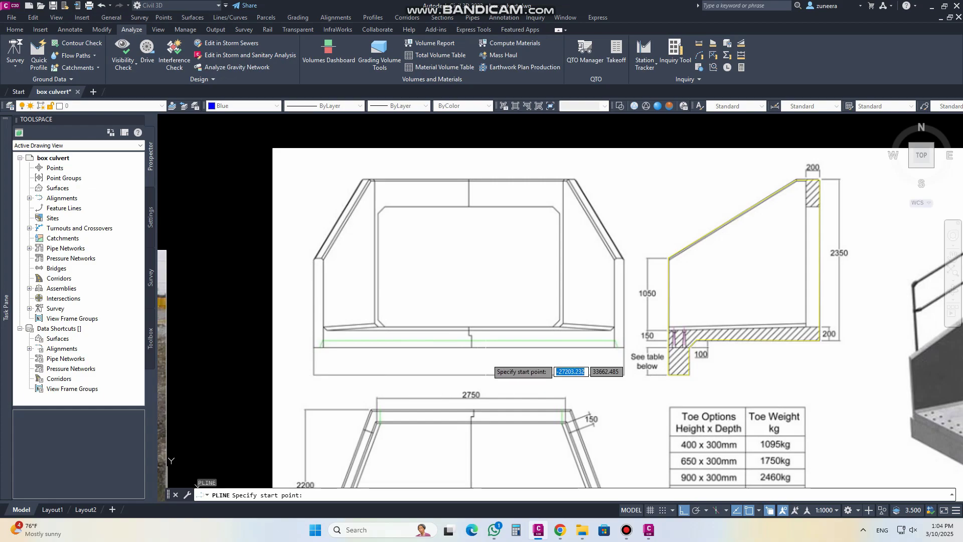
{"action": "left_click", "coordinate": [469, 158]}
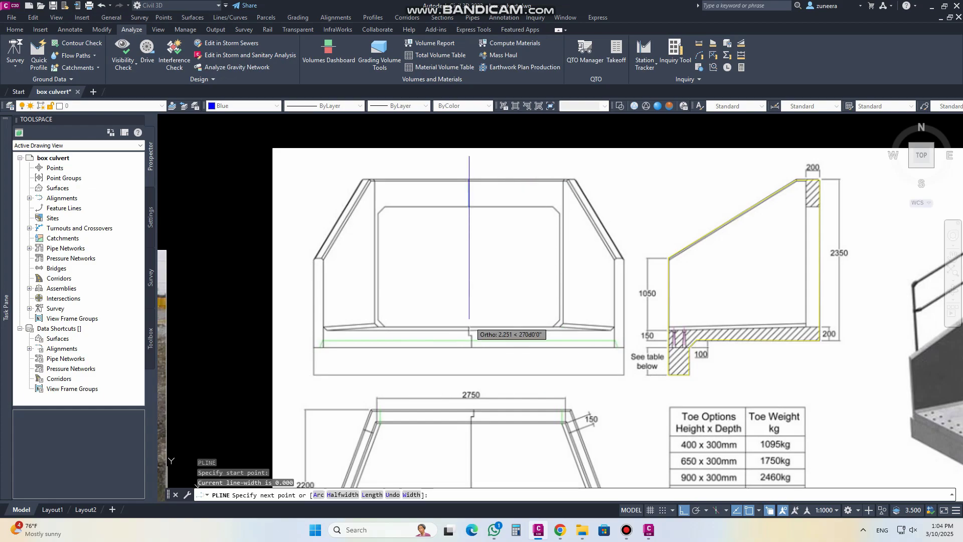
{"action": "left_click", "coordinate": [469, 388]}
{"action": "key", "text": "Return"}
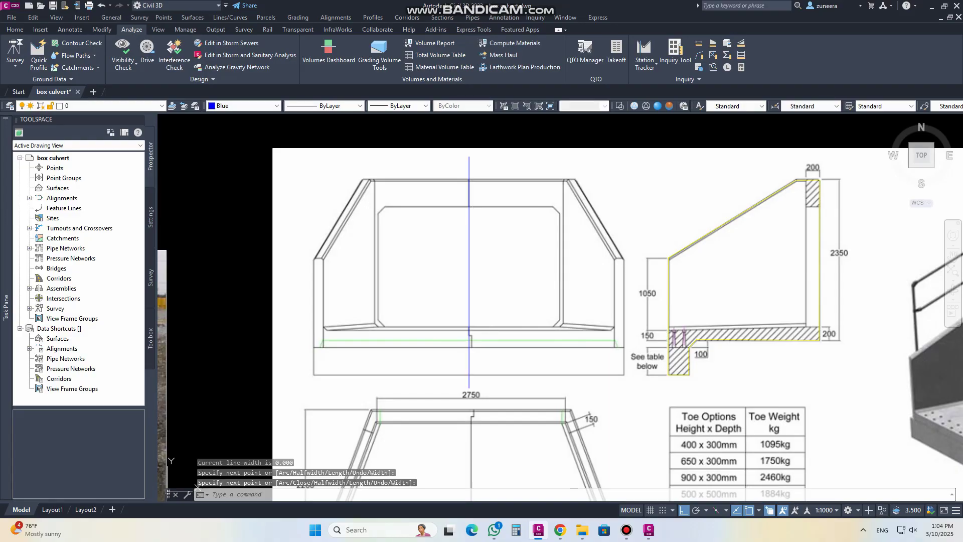
Step: Trace the bottom edge of the front elevation's base with a horizontal polyline from corner to corner
{"action": "scroll", "coordinate": [469, 272], "scroll_direction": "down", "scroll_amount": 6}
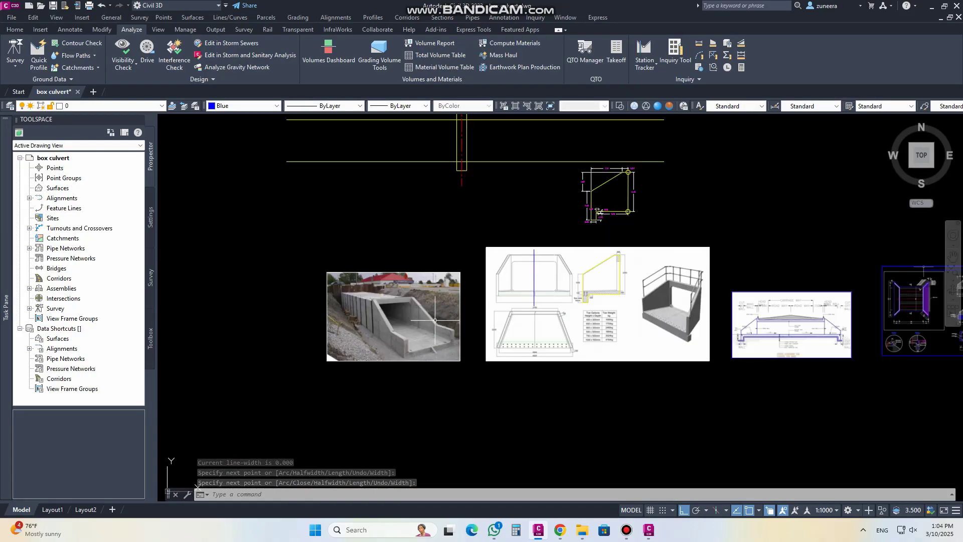
{"action": "scroll", "coordinate": [392, 265], "scroll_direction": "up", "scroll_amount": 3}
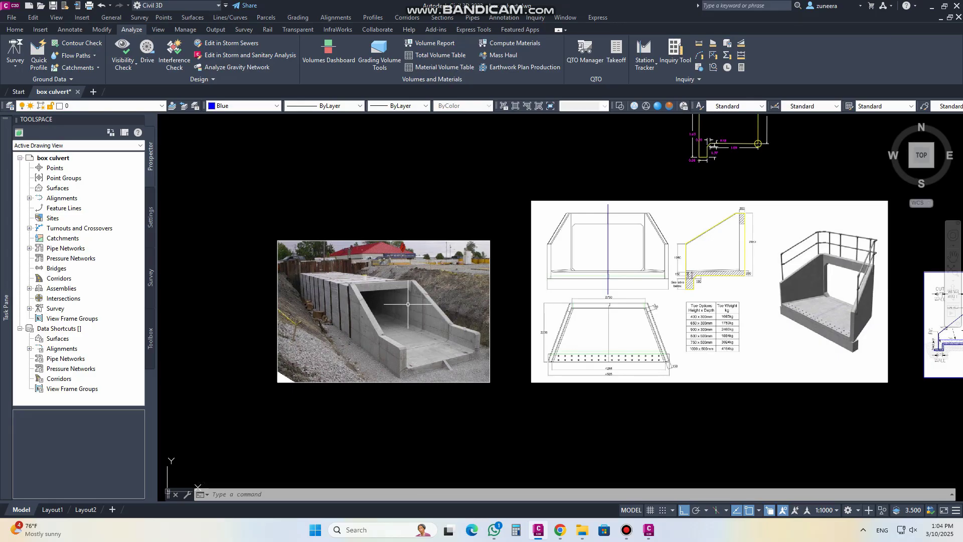
{"action": "scroll", "coordinate": [313, 368], "scroll_direction": "up", "scroll_amount": 3}
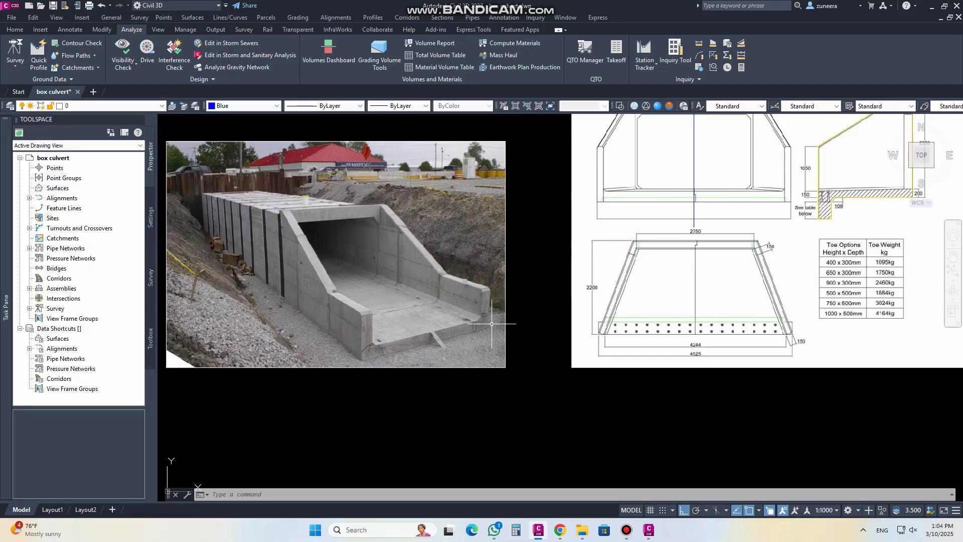
{"action": "scroll", "coordinate": [251, 253], "scroll_direction": "down", "scroll_amount": 4}
{"action": "scroll", "coordinate": [387, 155], "scroll_direction": "up", "scroll_amount": 3}
{"action": "scroll", "coordinate": [511, 166], "scroll_direction": "up", "scroll_amount": 3}
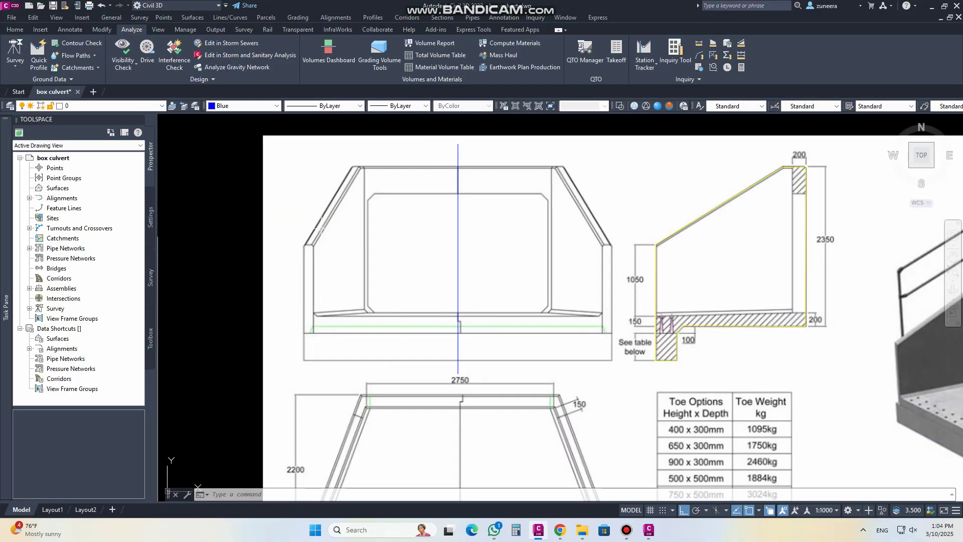
{"action": "type", "text": "pl"}
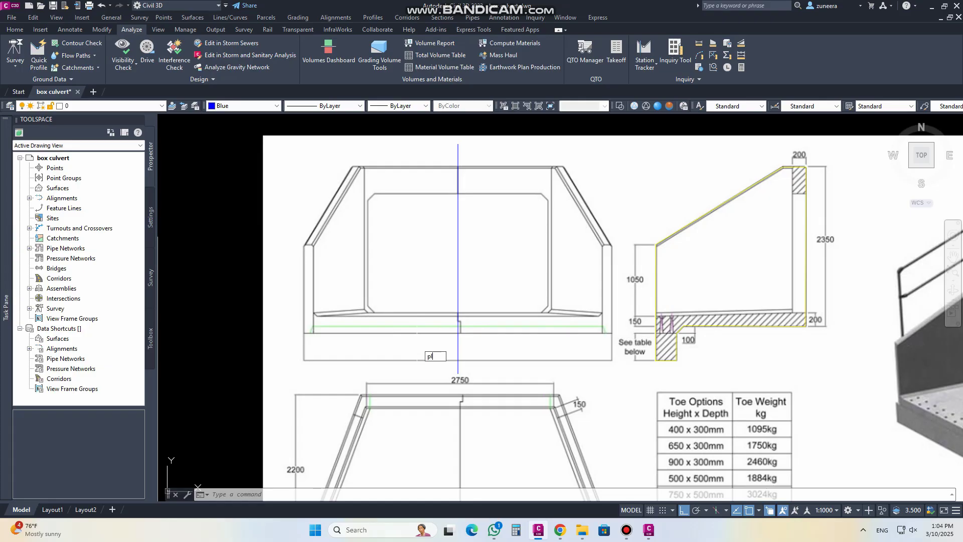
{"action": "key", "text": "Return"}
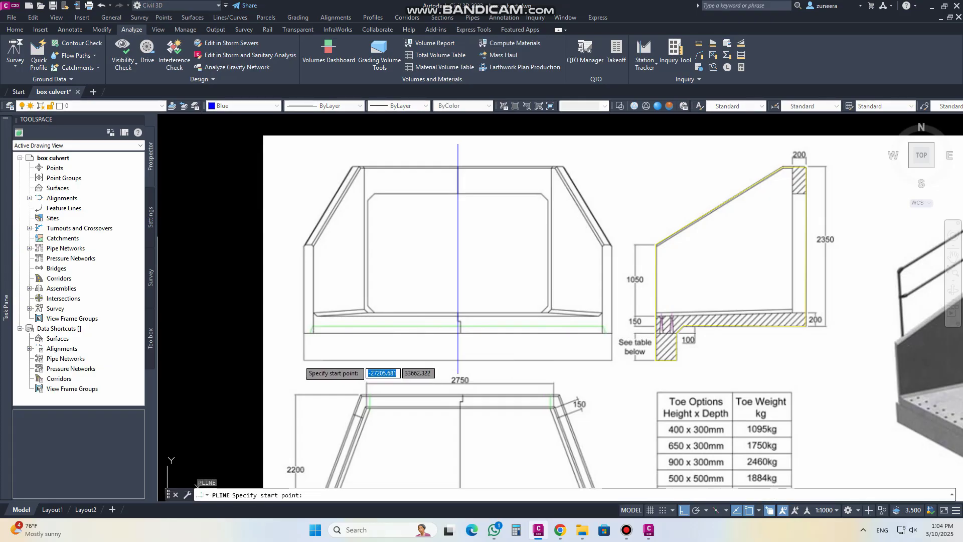
{"action": "left_click", "coordinate": [304, 360]}
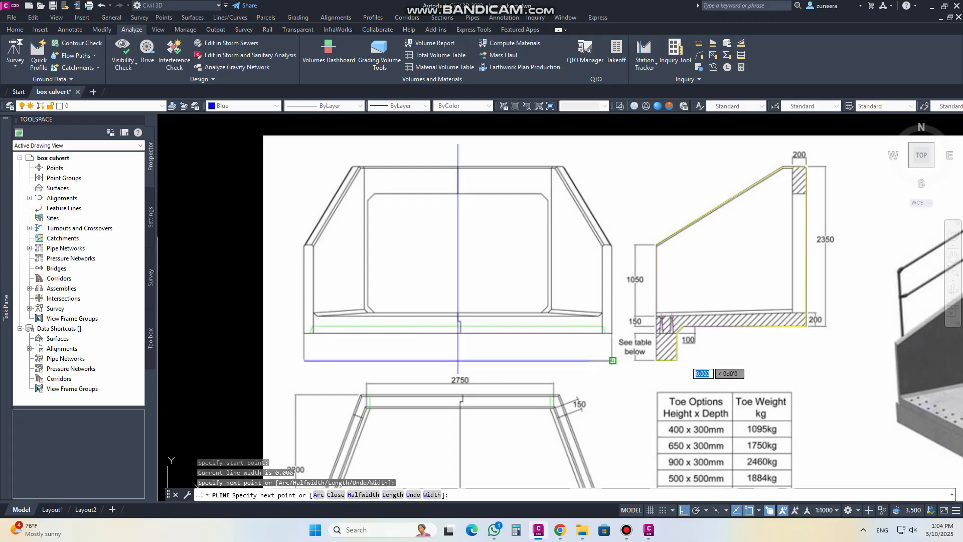
{"action": "left_click", "coordinate": [612, 360]}
{"action": "key", "text": "Return"}
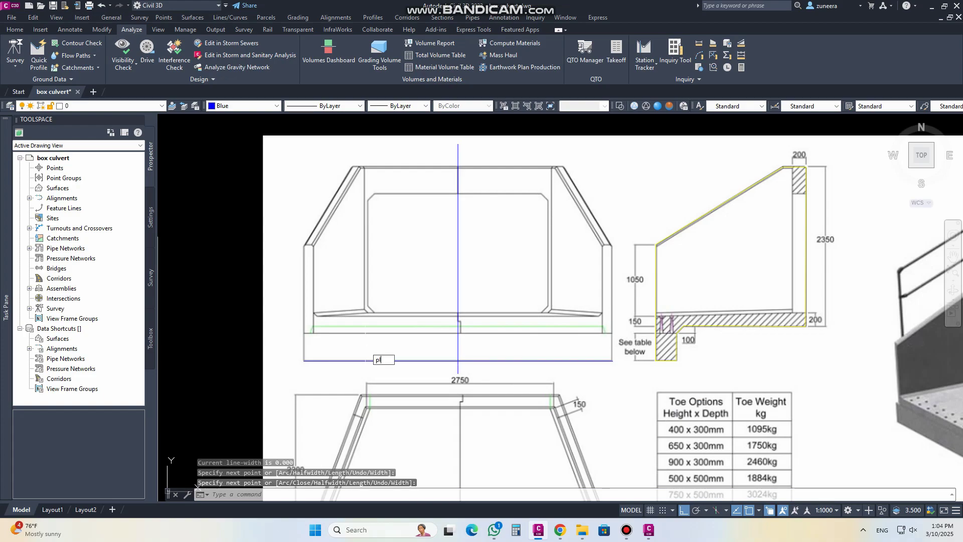
Step: With ortho off, trace the front elevation's outer outline from one base corner over the wing wall slopes and top edge to the other
{"action": "key", "text": "Return"}
{"action": "left_click", "coordinate": [304, 360]}
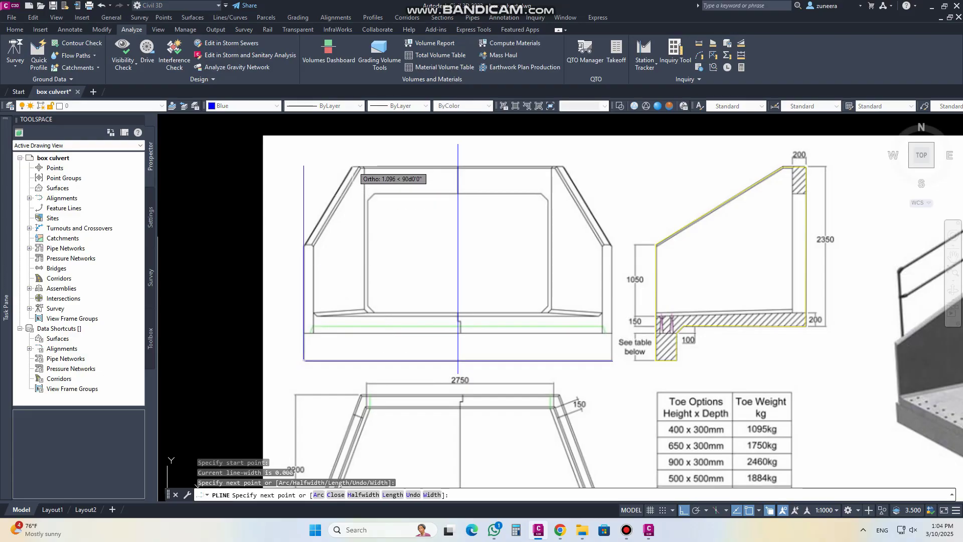
{"action": "left_click", "coordinate": [352, 166]}
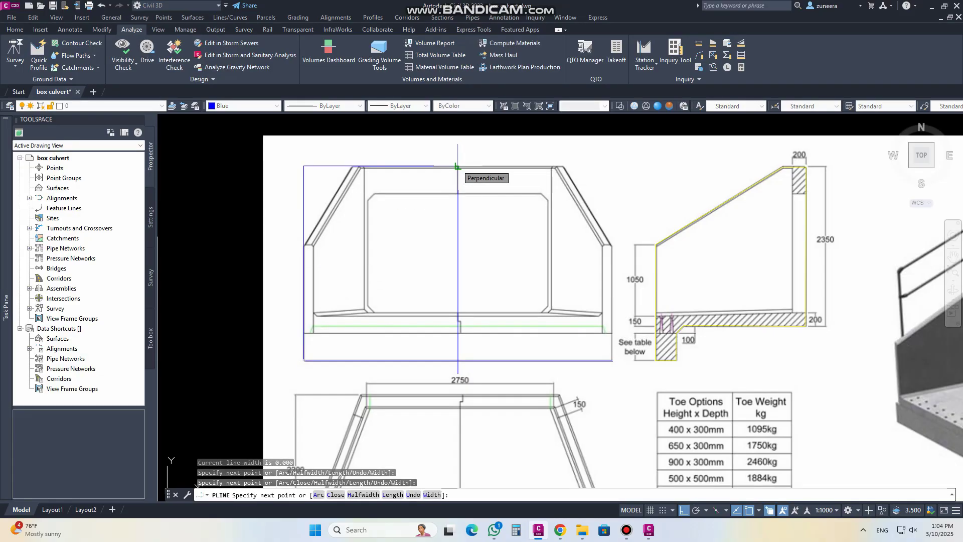
{"action": "key", "text": "u"}
{"action": "key", "text": "Return"}
{"action": "left_click", "coordinate": [684, 511]}
{"action": "left_click", "coordinate": [353, 166]}
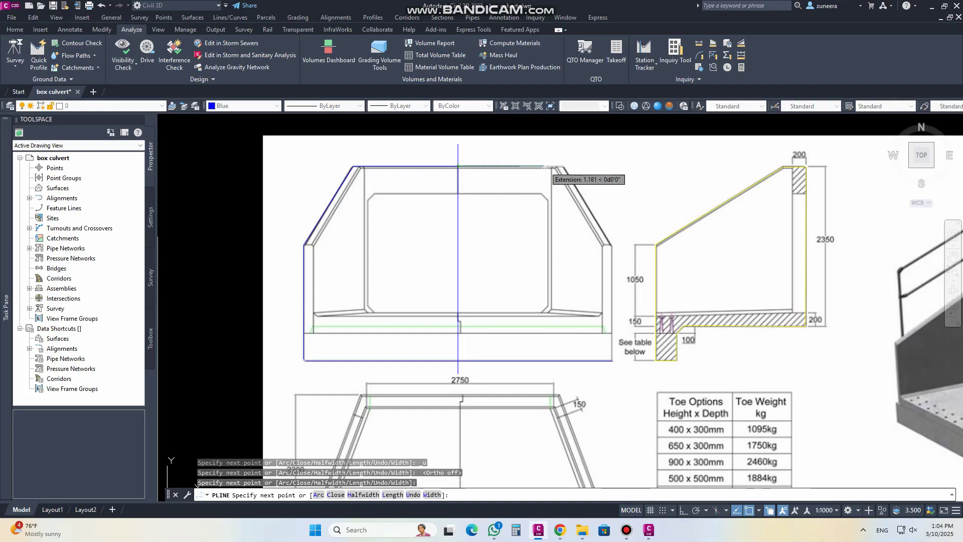
{"action": "left_click", "coordinate": [562, 166]}
{"action": "left_click", "coordinate": [611, 245]}
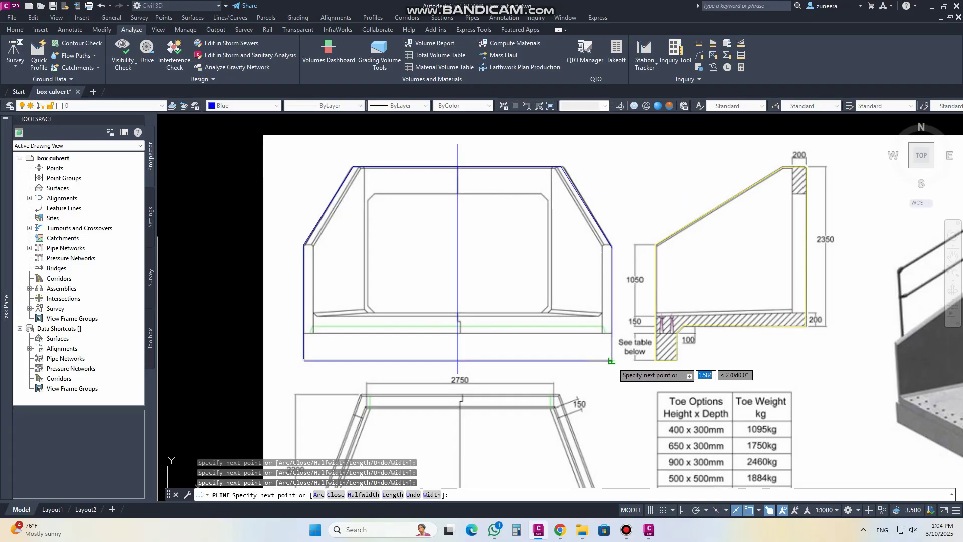
{"action": "left_click", "coordinate": [610, 361]}
{"action": "key", "text": "Return"}
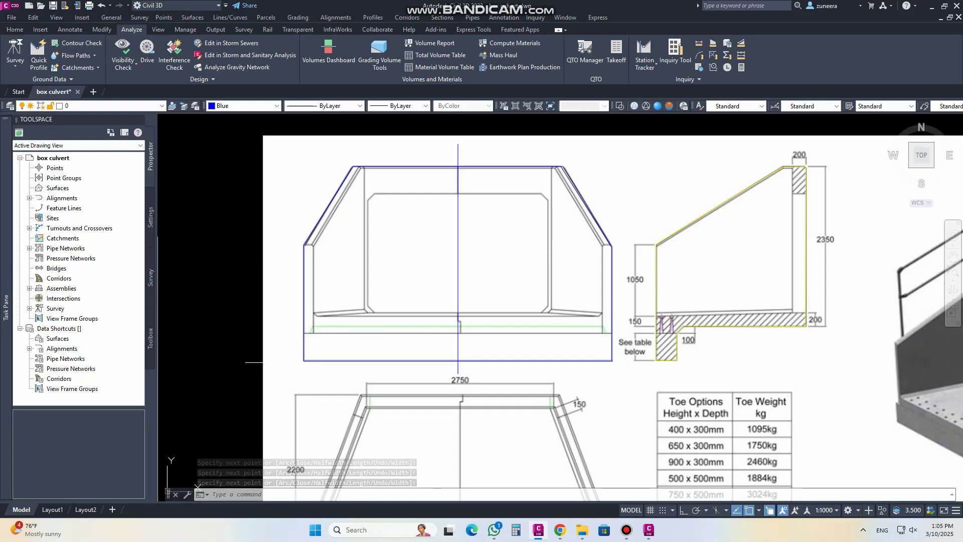
Step: Copy the traced front elevation outline, base line and centreline from the reference image to the empty area above the road plan
{"action": "scroll", "coordinate": [440, 360], "scroll_direction": "down", "scroll_amount": 2}
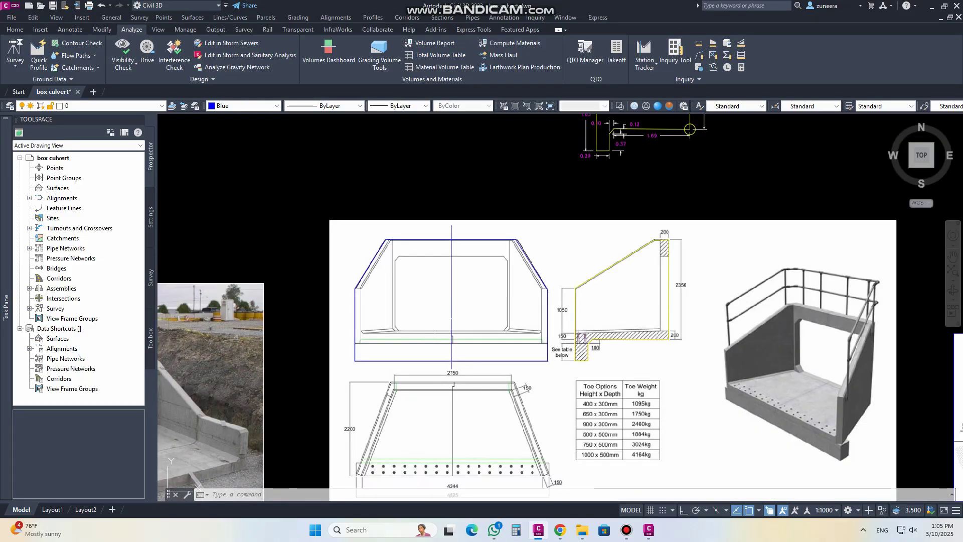
{"action": "scroll", "coordinate": [357, 308], "scroll_direction": "down", "scroll_amount": 3}
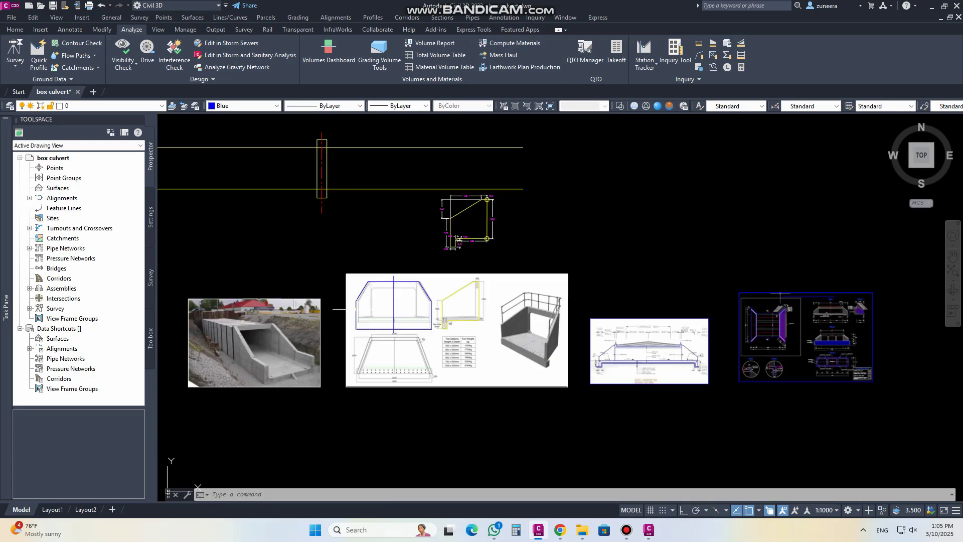
{"action": "scroll", "coordinate": [674, 351], "scroll_direction": "up", "scroll_amount": 4}
{"action": "mouse_move", "coordinate": [327, 339]}
{"action": "middle_mouse_down"}
{"action": "mouse_move", "coordinate": [666, 379]}
{"action": "mouse_move", "coordinate": [784, 421]}
{"action": "middle_mouse_up"}
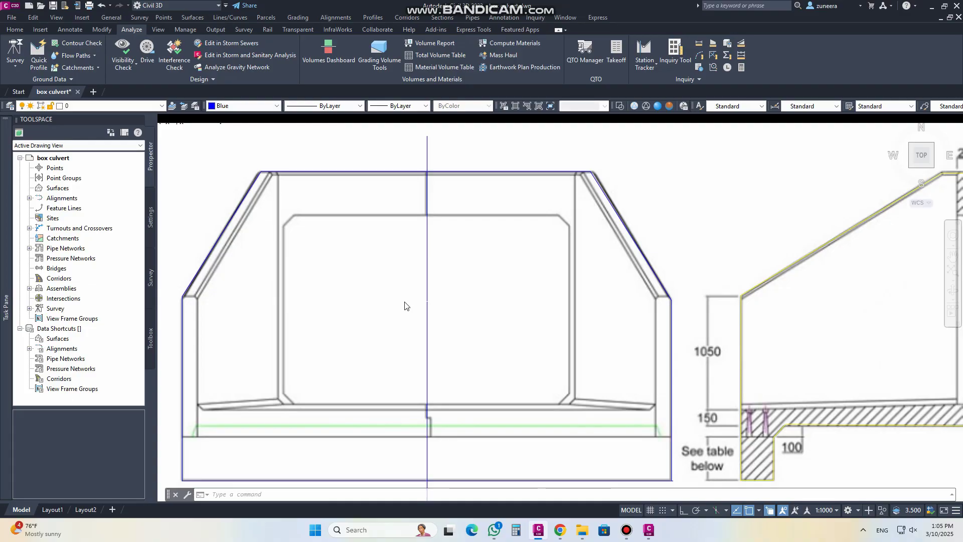
{"action": "key", "text": "Return"}
{"action": "scroll", "coordinate": [355, 277], "scroll_direction": "down", "scroll_amount": 4}
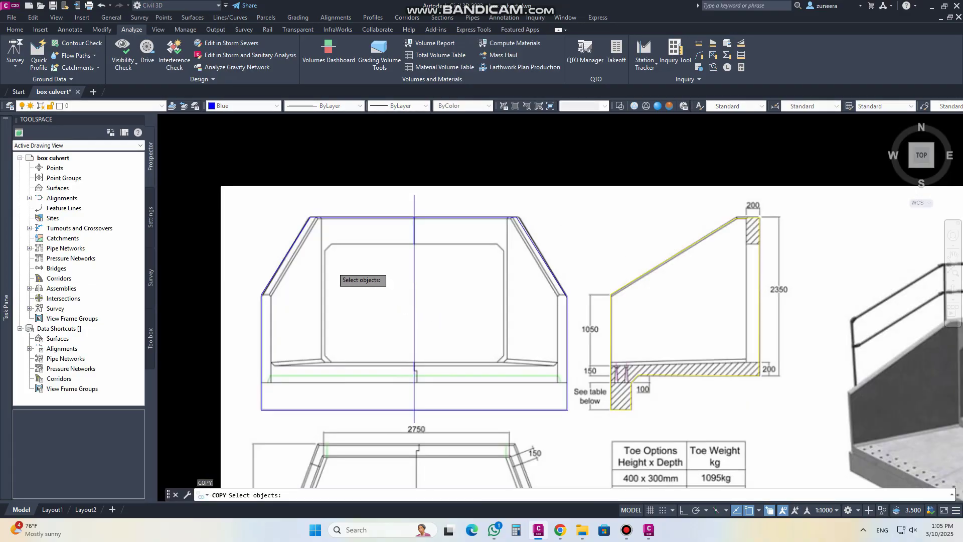
{"action": "left_click", "coordinate": [259, 188]}
{"action": "left_click", "coordinate": [509, 370]}
{"action": "key", "text": "Return"}
{"action": "left_click", "coordinate": [404, 287]}
{"action": "scroll", "coordinate": [415, 195], "scroll_direction": "down", "scroll_amount": 5}
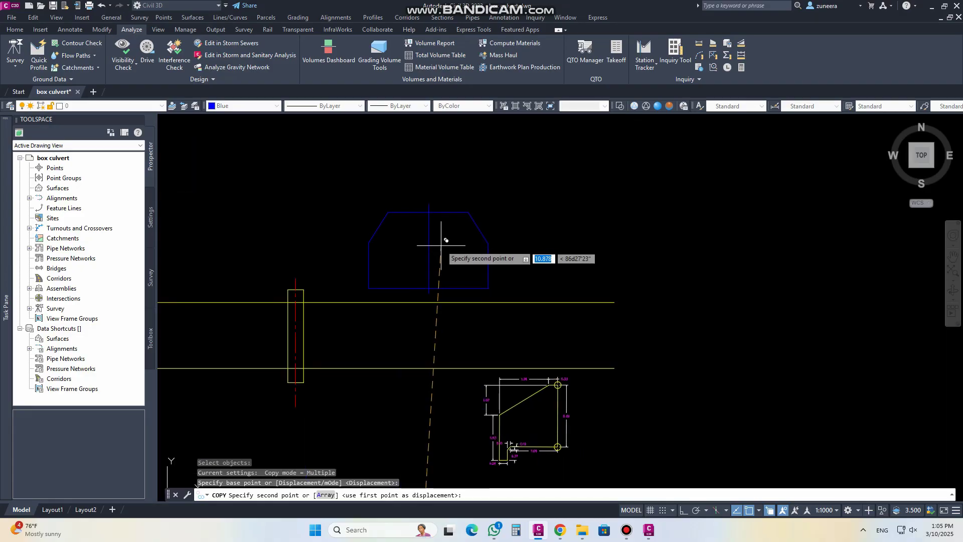
{"action": "left_click", "coordinate": [464, 223]}
{"action": "scroll", "coordinate": [478, 201], "scroll_direction": "up", "scroll_amount": 4}
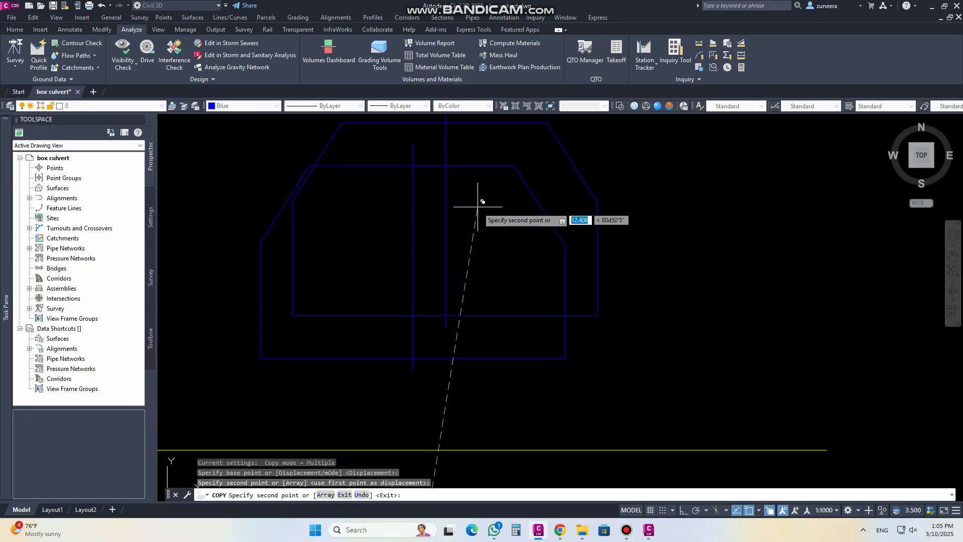
{"action": "key", "text": "Return"}
Step: With ortho on, draw a short horizontal polyline outward from the copied elevation's right base corner
{"action": "type", "text": "pl"}
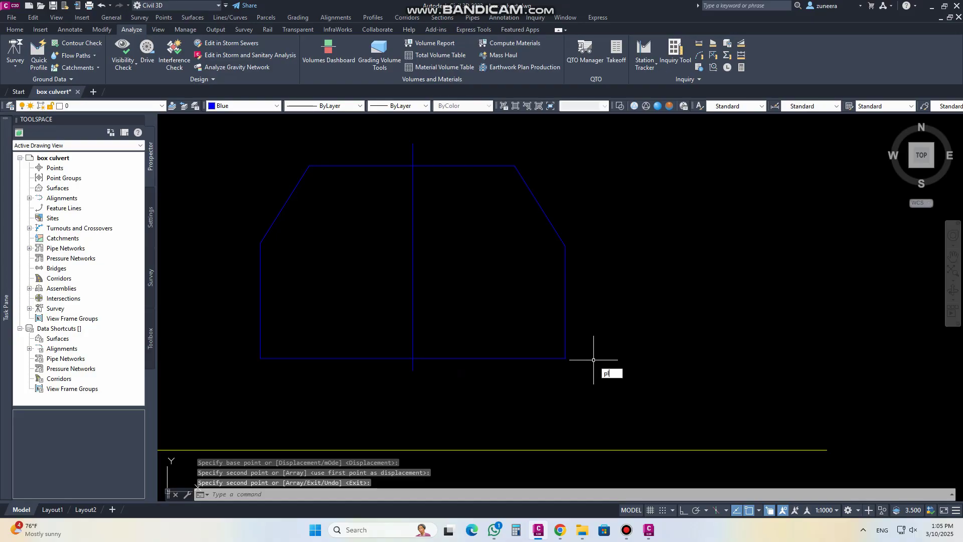
{"action": "key", "text": "Return"}
{"action": "left_click", "coordinate": [565, 358]}
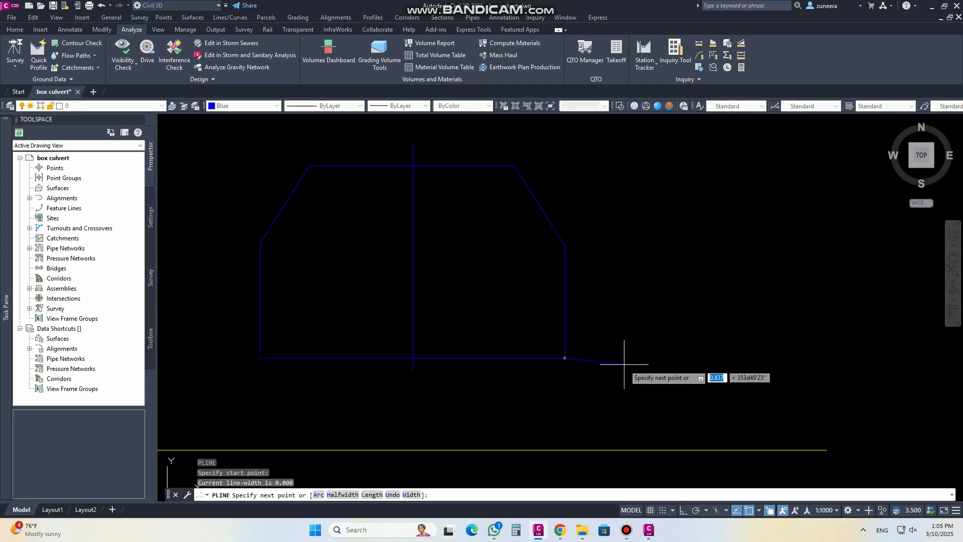
{"action": "key", "text": "F8"}
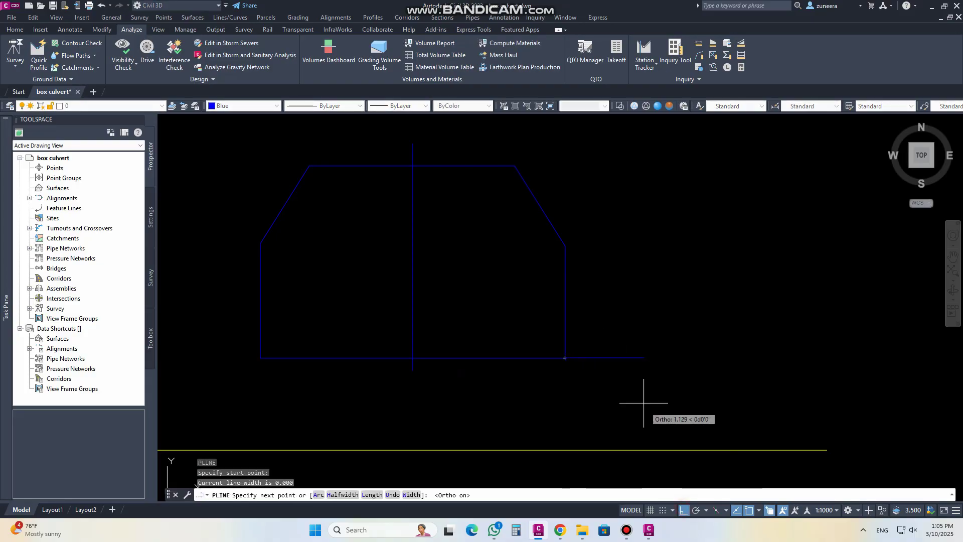
{"action": "left_click", "coordinate": [613, 363]}
{"action": "key", "text": "Return"}
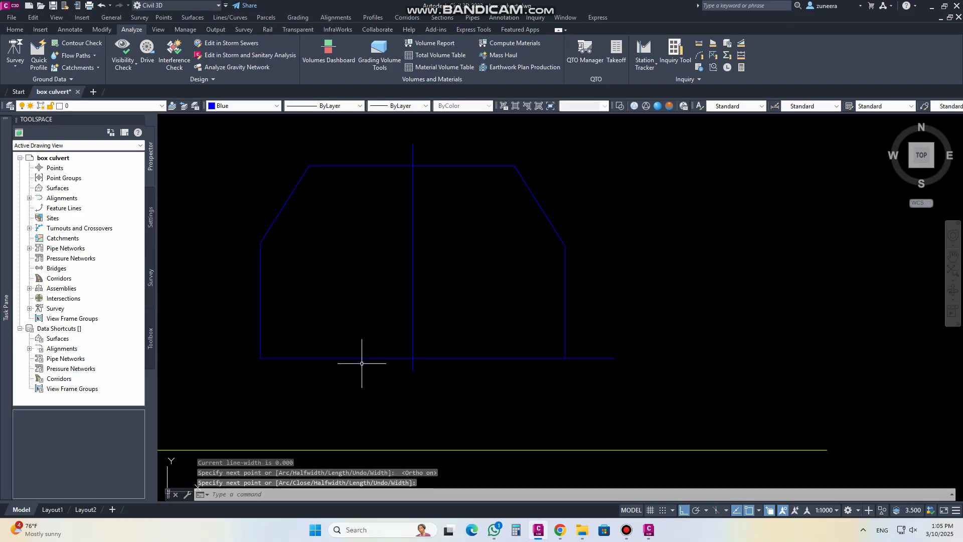
Step: Copy the short base extension line to the left base corner so it projects outward on that side
{"action": "type", "text": "cp"}
{"action": "key", "text": "Return"}
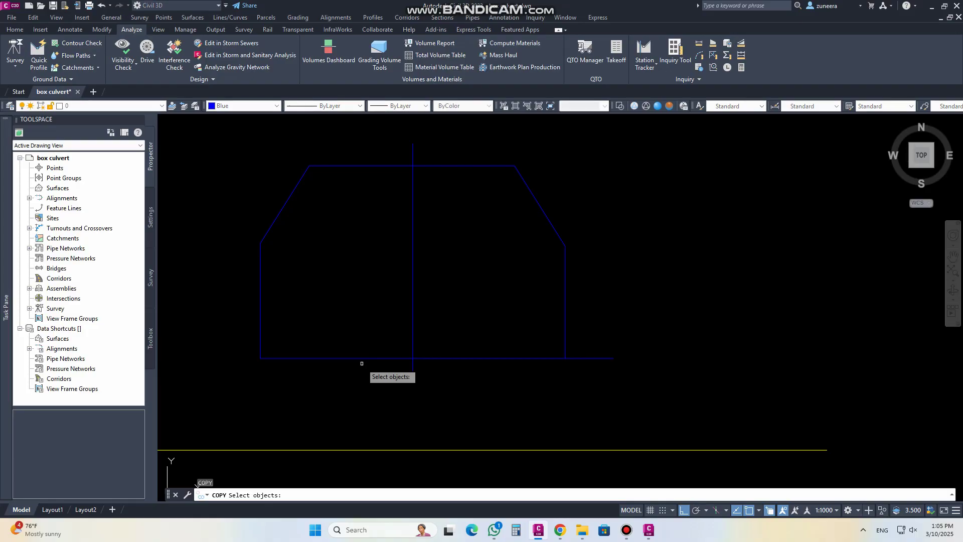
{"action": "left_click", "coordinate": [600, 359]}
{"action": "left_click", "coordinate": [601, 359]}
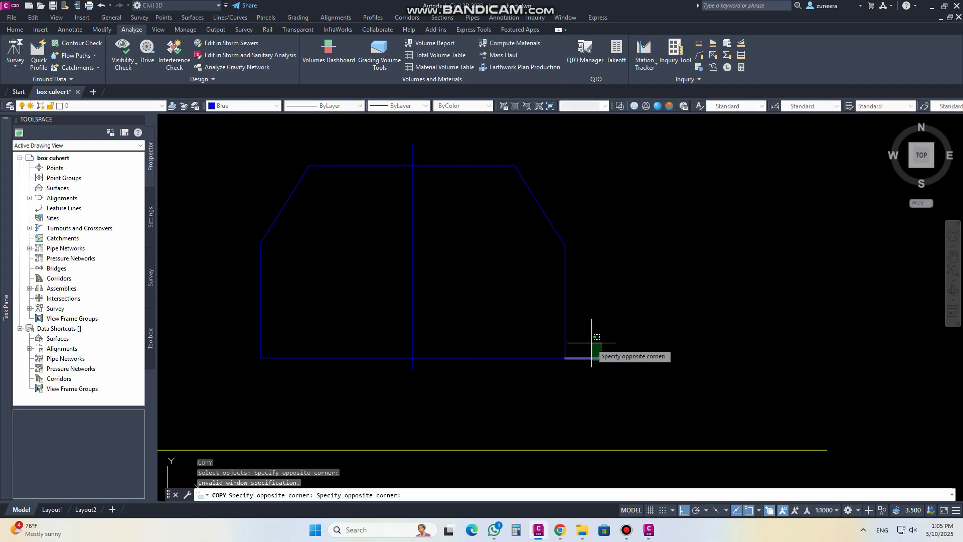
{"action": "left_click", "coordinate": [581, 328]}
{"action": "key", "text": "Return"}
{"action": "left_click", "coordinate": [612, 357]}
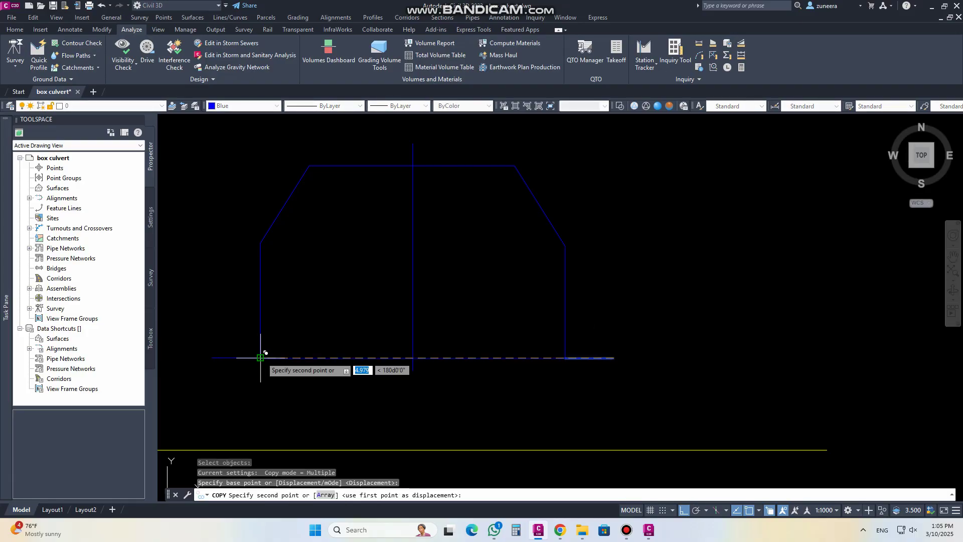
{"action": "left_click", "coordinate": [263, 355]}
{"action": "key", "text": "Return"}
Step: Match the yellow profile's properties onto the copied elevation's outline, base line and both base extensions, leaving out the centreline
{"action": "scroll", "coordinate": [512, 314], "scroll_direction": "down", "scroll_amount": 2}
{"action": "scroll", "coordinate": [512, 314], "scroll_direction": "down", "scroll_amount": 3}
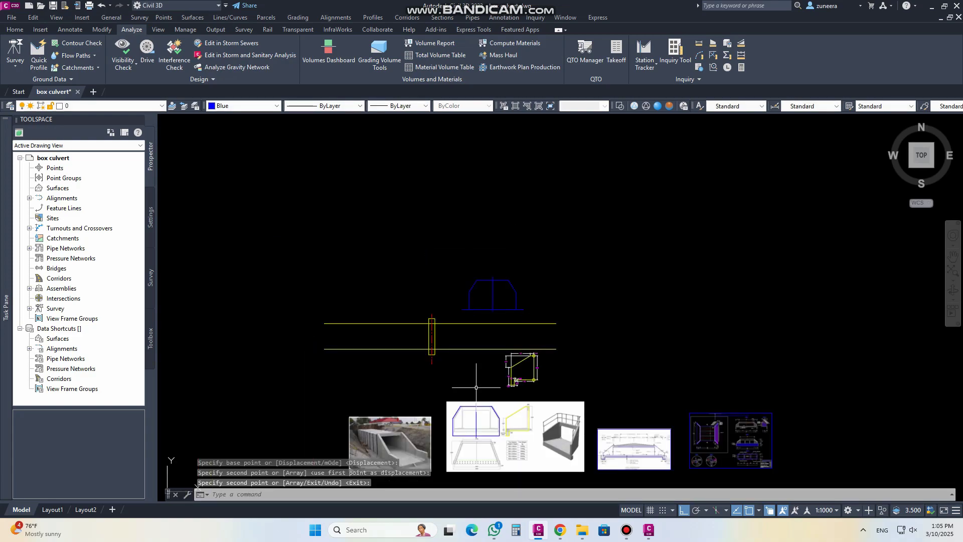
{"action": "scroll", "coordinate": [546, 384], "scroll_direction": "up", "scroll_amount": 4}
{"action": "type", "text": "ma"}
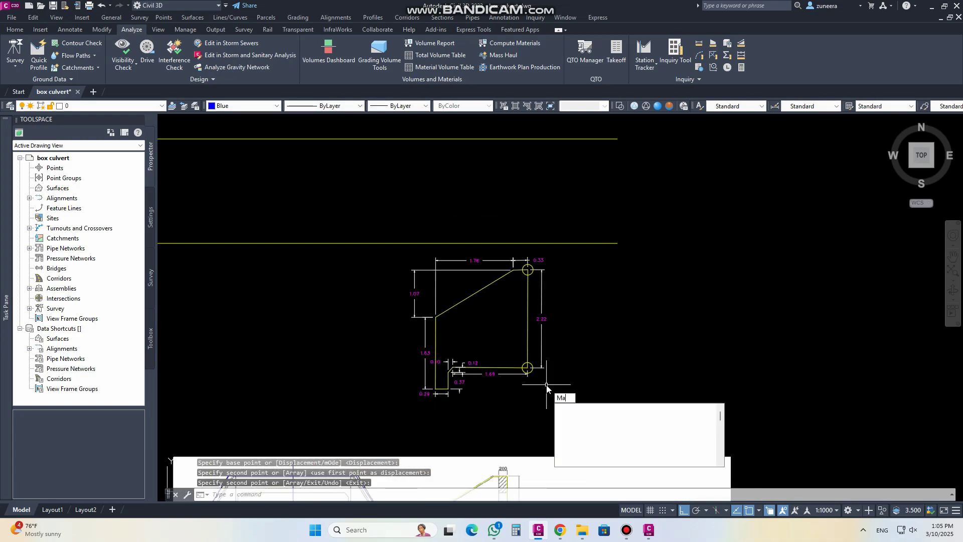
{"action": "key", "text": "Return"}
{"action": "scroll", "coordinate": [516, 241], "scroll_direction": "down", "scroll_amount": 4}
{"action": "scroll", "coordinate": [507, 265], "scroll_direction": "up", "scroll_amount": 4}
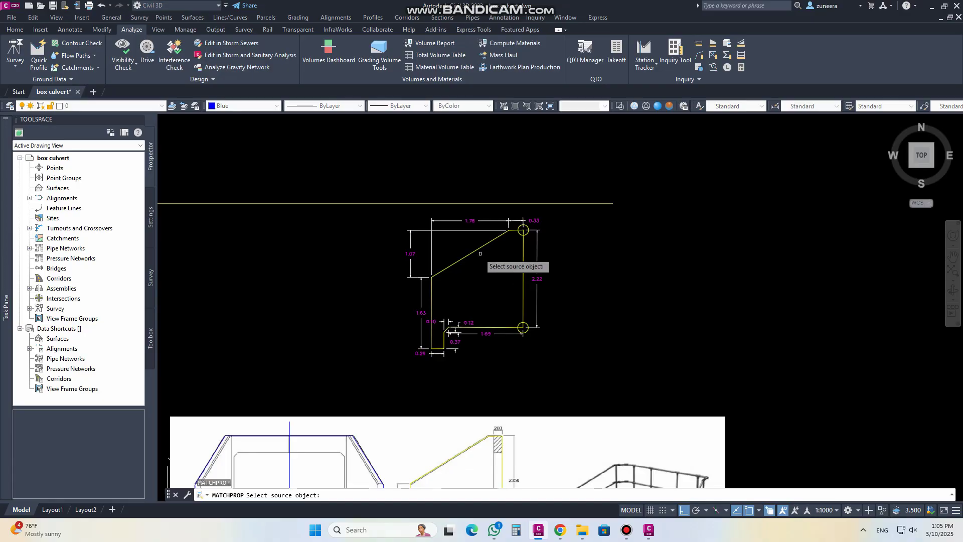
{"action": "left_click", "coordinate": [509, 455]}
{"action": "scroll", "coordinate": [502, 456], "scroll_direction": "down", "scroll_amount": 3}
{"action": "scroll", "coordinate": [472, 281], "scroll_direction": "up", "scroll_amount": 5}
{"action": "left_click", "coordinate": [468, 204]}
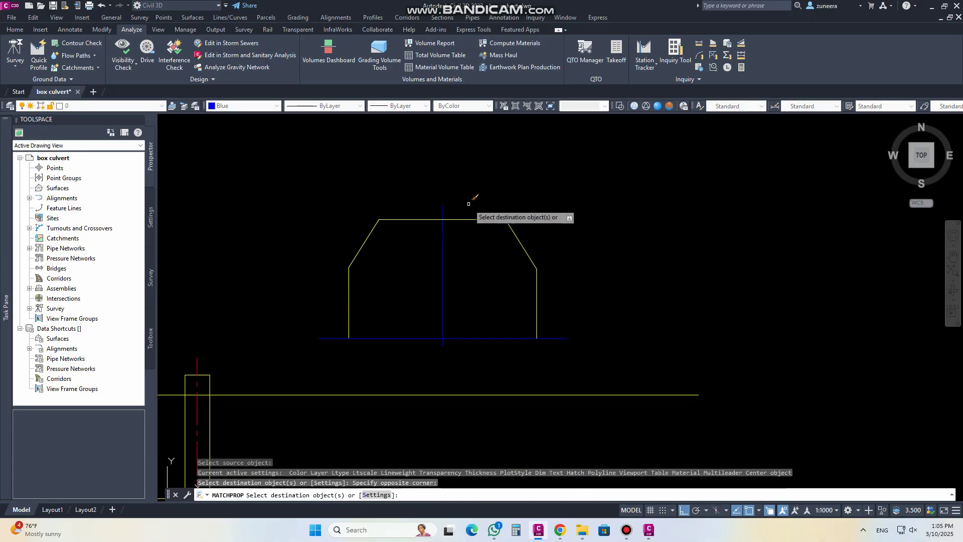
{"action": "left_click", "coordinate": [409, 348]}
{"action": "left_click", "coordinate": [378, 314]}
{"action": "left_click", "coordinate": [341, 336]}
{"action": "left_click", "coordinate": [378, 331]}
{"action": "left_click", "coordinate": [562, 338]}
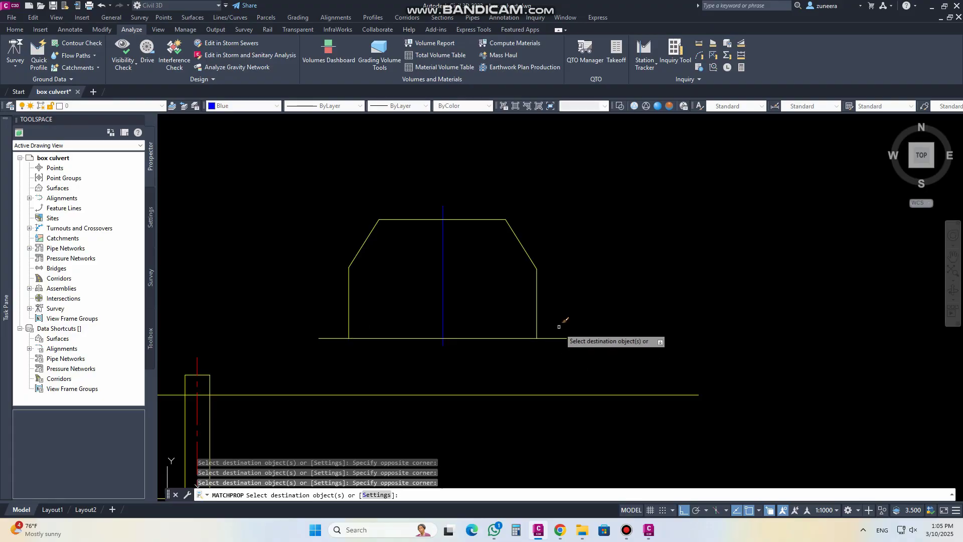
{"action": "key", "text": "Return"}
{"action": "scroll", "coordinate": [418, 266], "scroll_direction": "up", "scroll_amount": 2}
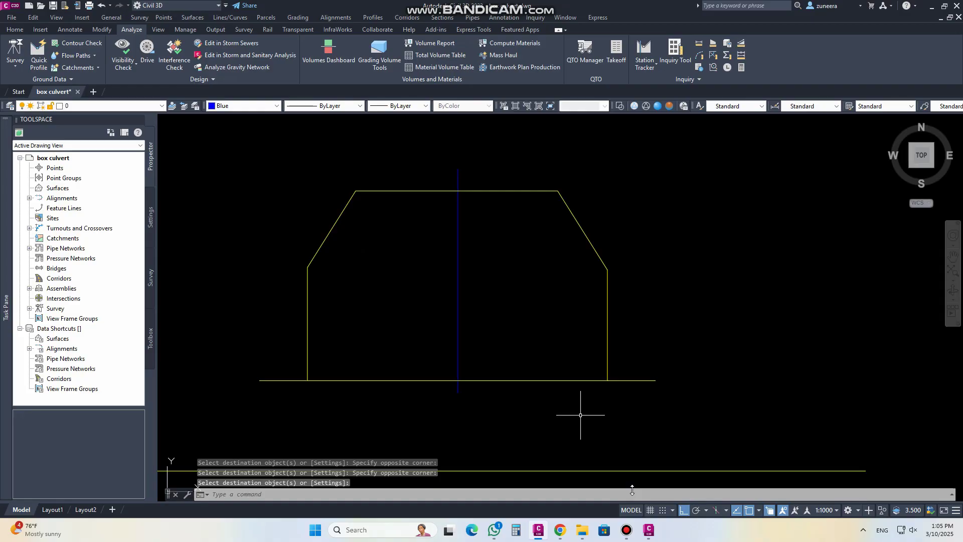
Step: Switch to Subassembly Composer and add point P1 below Start in the flowchart, checking the culvert elevation drawing in Civil 3D
{"action": "mouse_move", "coordinate": [648, 538]}
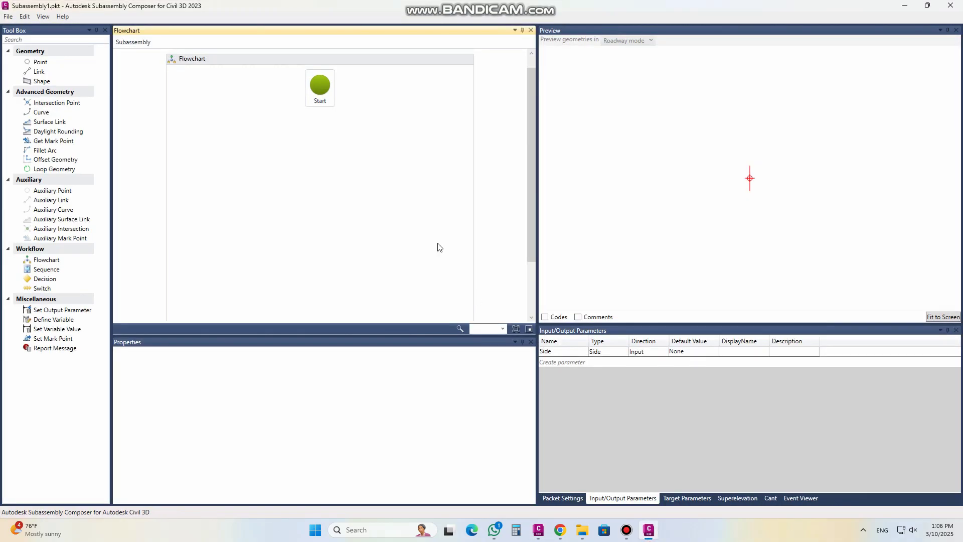
{"action": "left_click", "coordinate": [65, 64]}
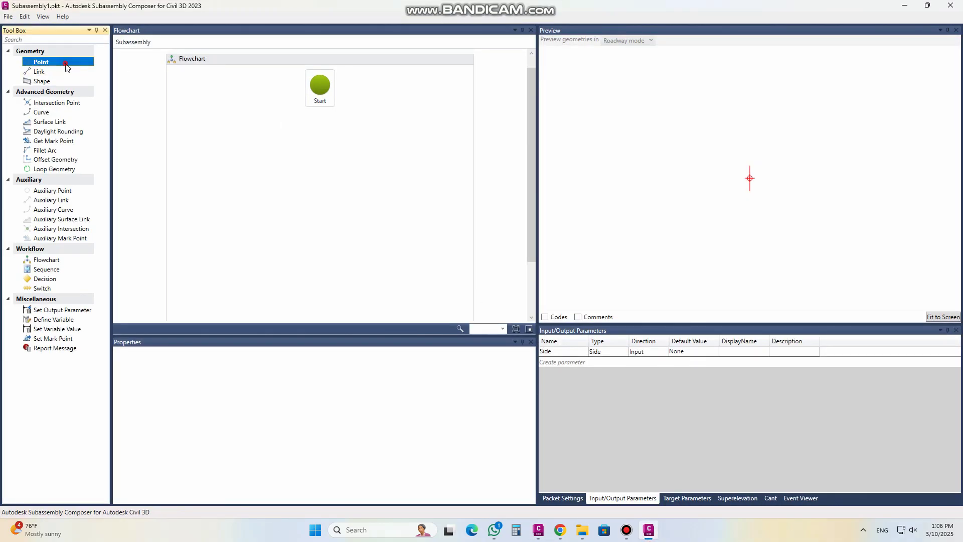
{"action": "left_click_drag", "start_coordinate": [313, 126], "coordinate": [320, 125]}
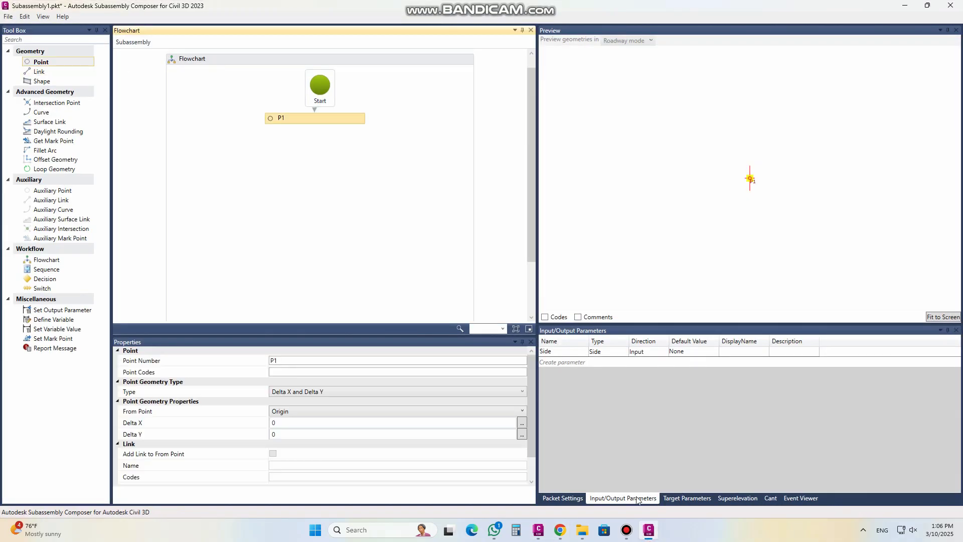
{"action": "left_click", "coordinate": [537, 530]}
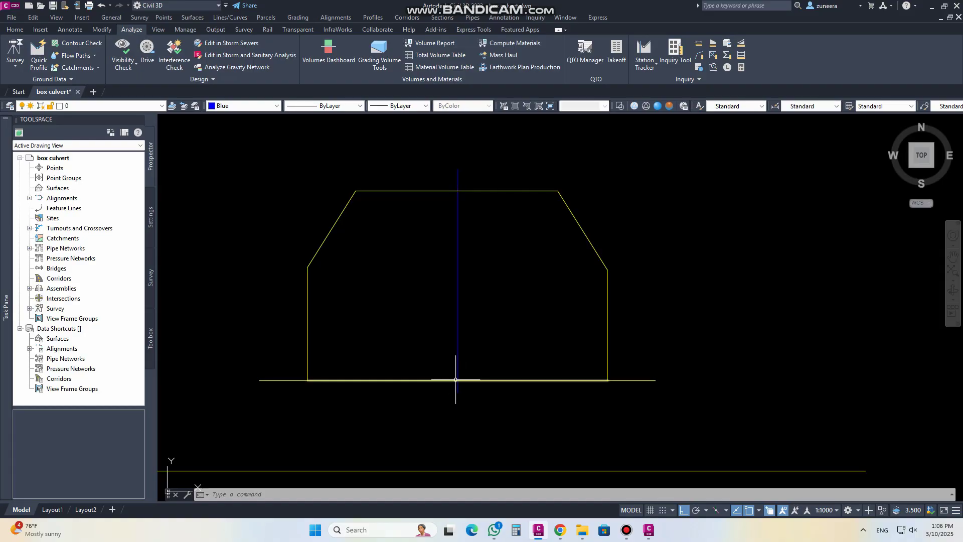
{"action": "left_click", "coordinate": [652, 531]}
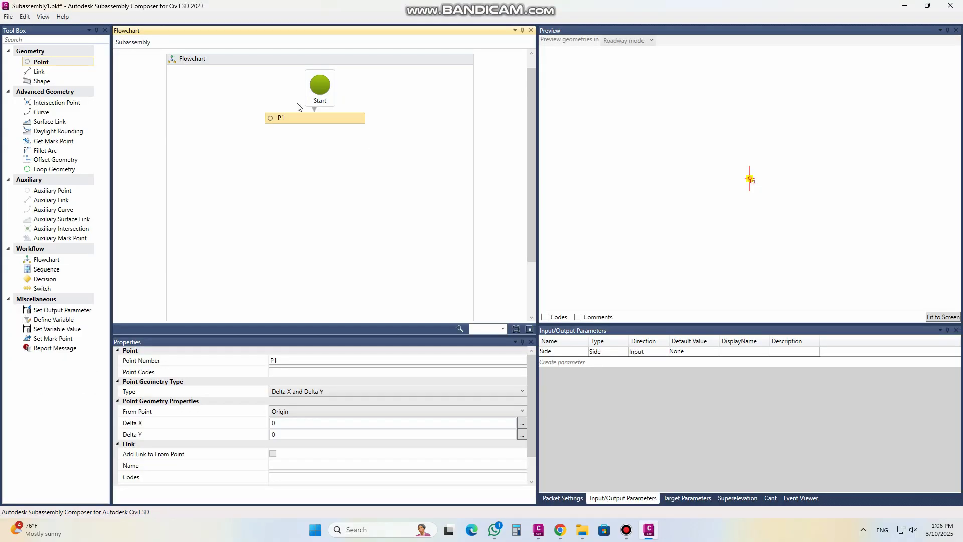
{"action": "left_click_drag", "start_coordinate": [324, 120], "coordinate": [328, 120]}
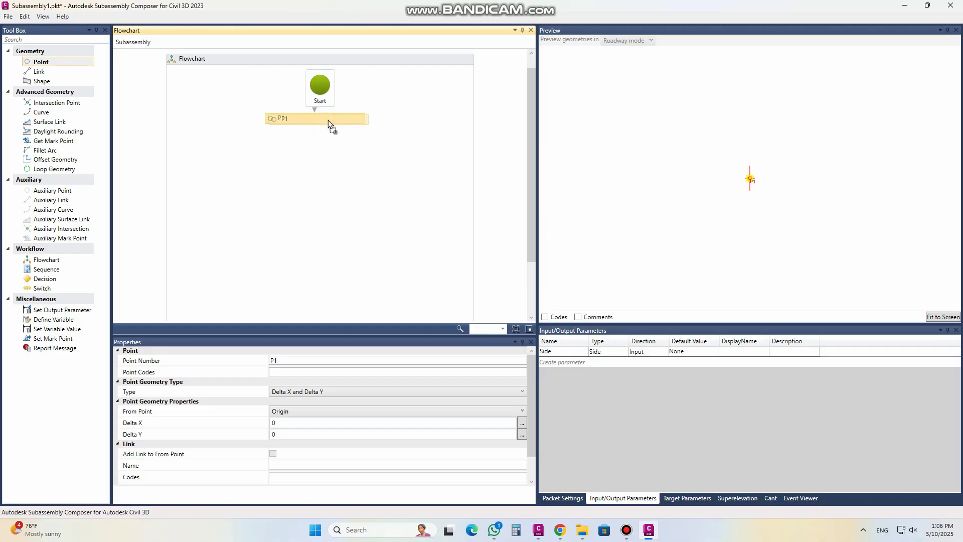
Step: Assign the point code "cl" to point P1
{"action": "left_click", "coordinate": [291, 371]}
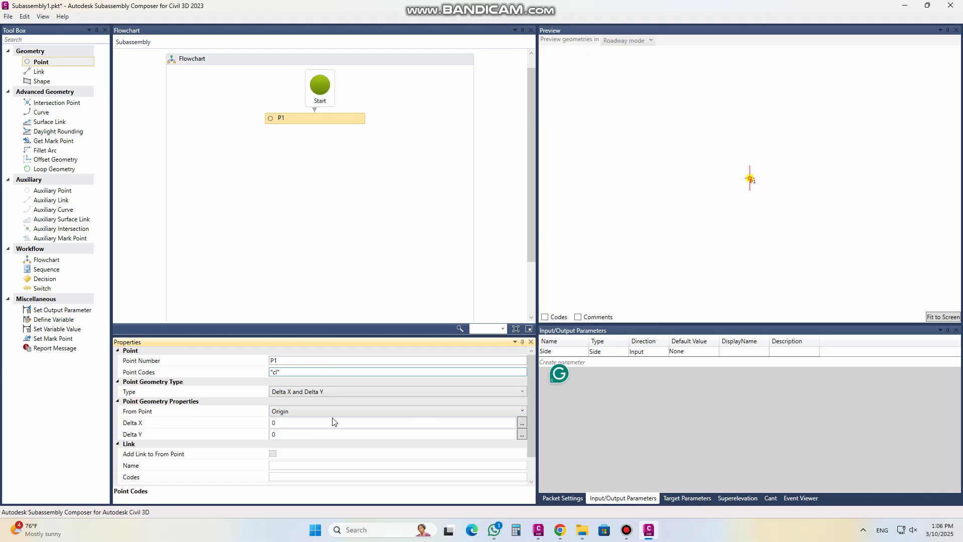
{"action": "left_click", "coordinate": [282, 478]}
{"action": "left_click", "coordinate": [276, 476]}
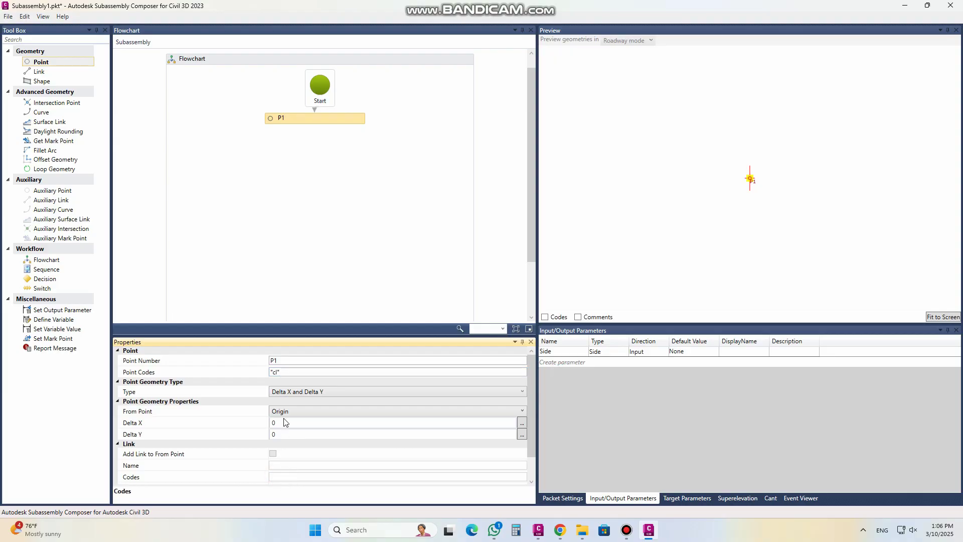
{"action": "scroll", "coordinate": [281, 464], "scroll_direction": "down", "scroll_amount": 1}
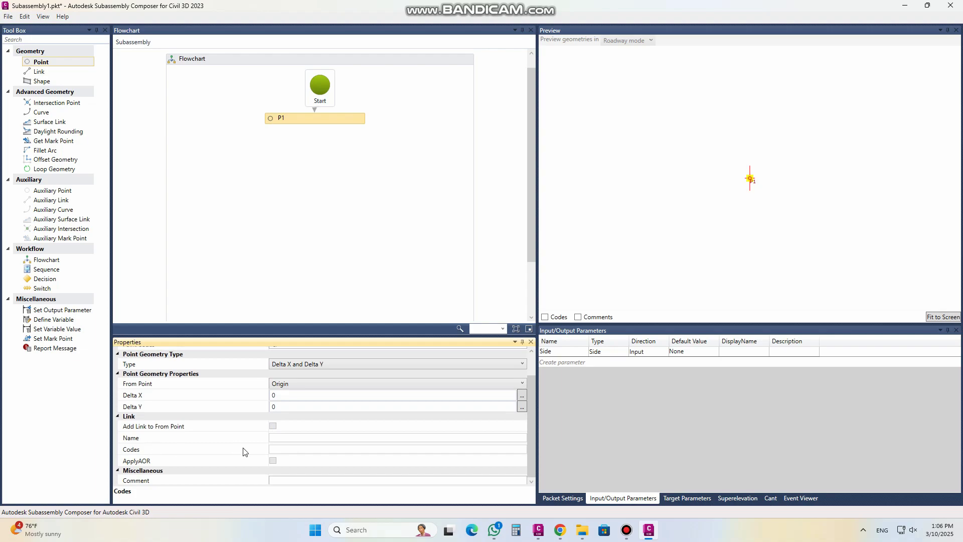
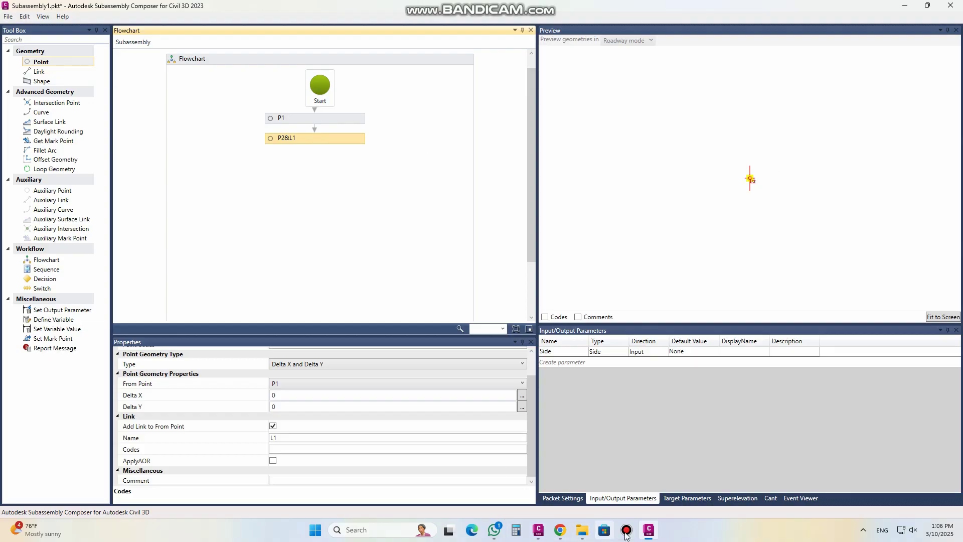
Step: After checking the base corner in the Civil 3D elevation, give point P2 the code "Datum" and a Delta X of 1 from P1
{"action": "left_click", "coordinate": [648, 529]}
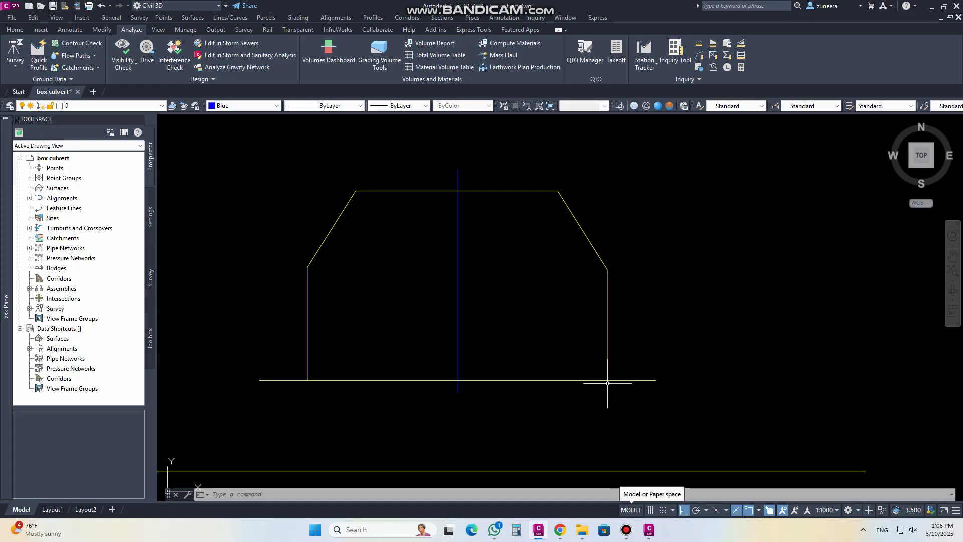
{"action": "left_click", "coordinate": [645, 529]}
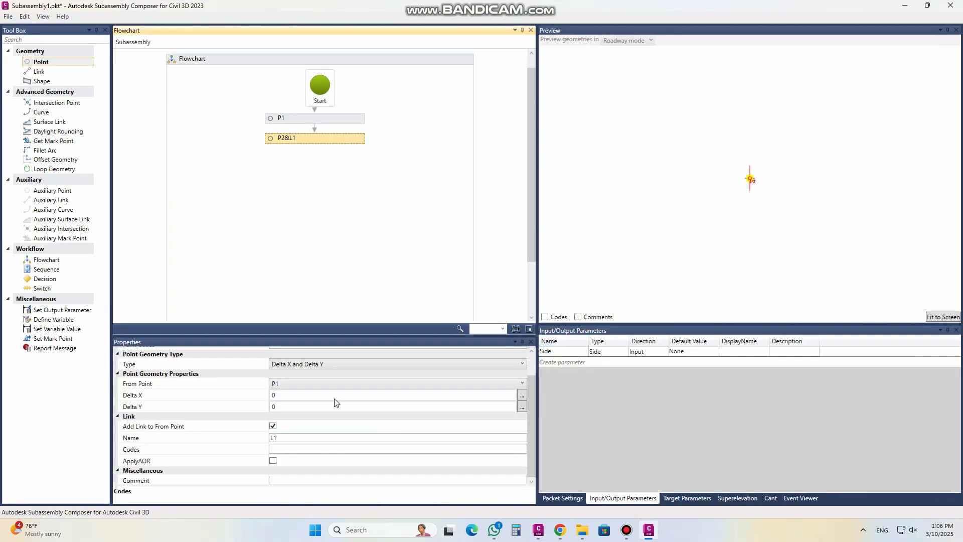
{"action": "left_click", "coordinate": [294, 397]}
{"action": "scroll", "coordinate": [281, 377], "scroll_direction": "up", "scroll_amount": 1}
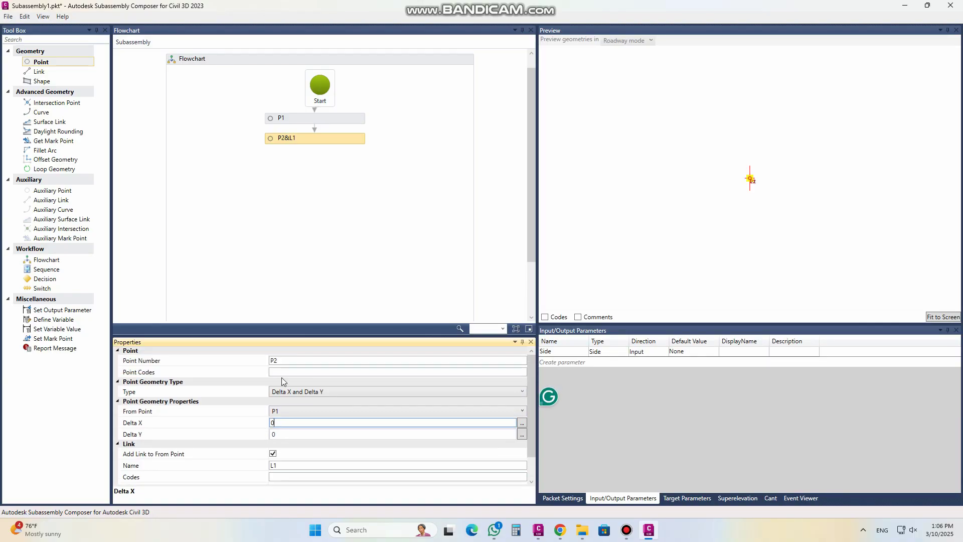
{"action": "left_click", "coordinate": [283, 374]}
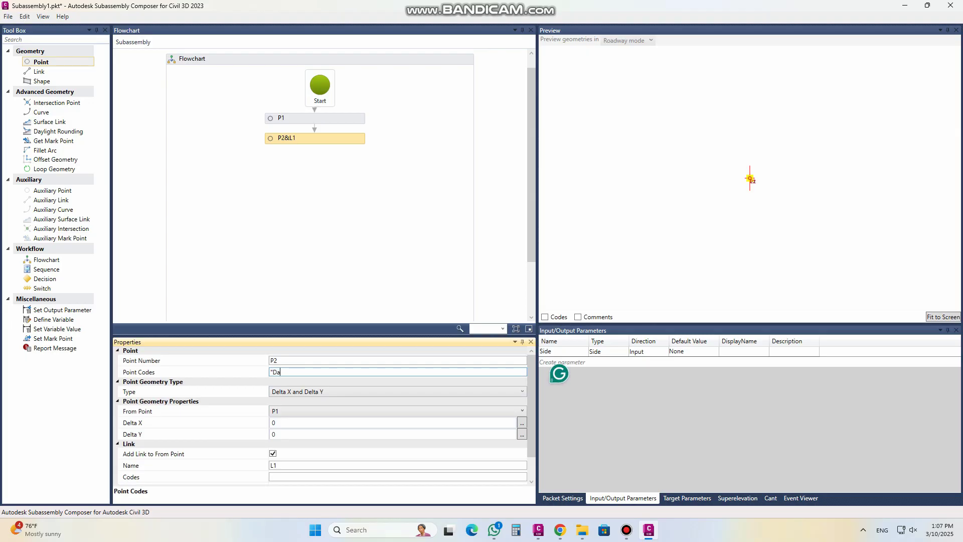
{"action": "type", "text": "\"Datum"}
{"action": "left_click", "coordinate": [297, 424]}
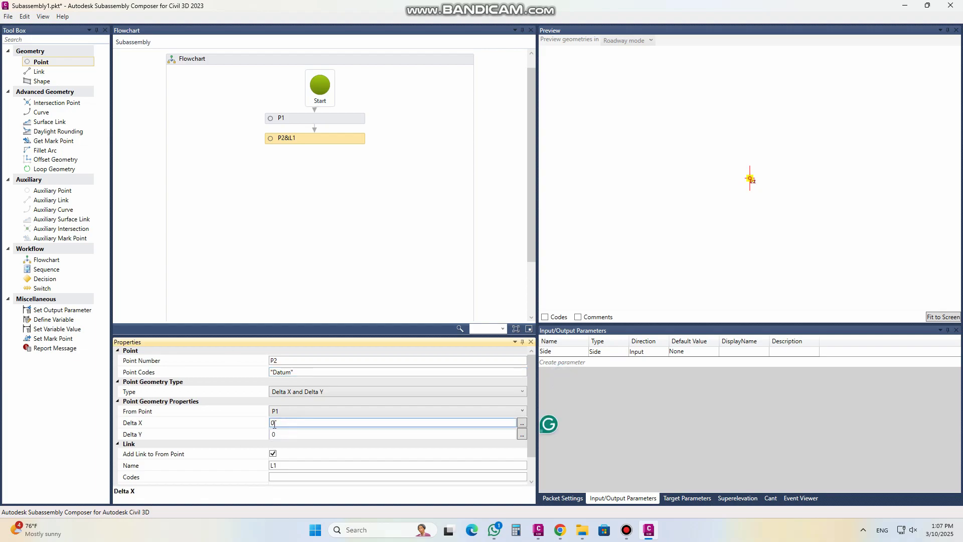
{"action": "left_click", "coordinate": [282, 434]}
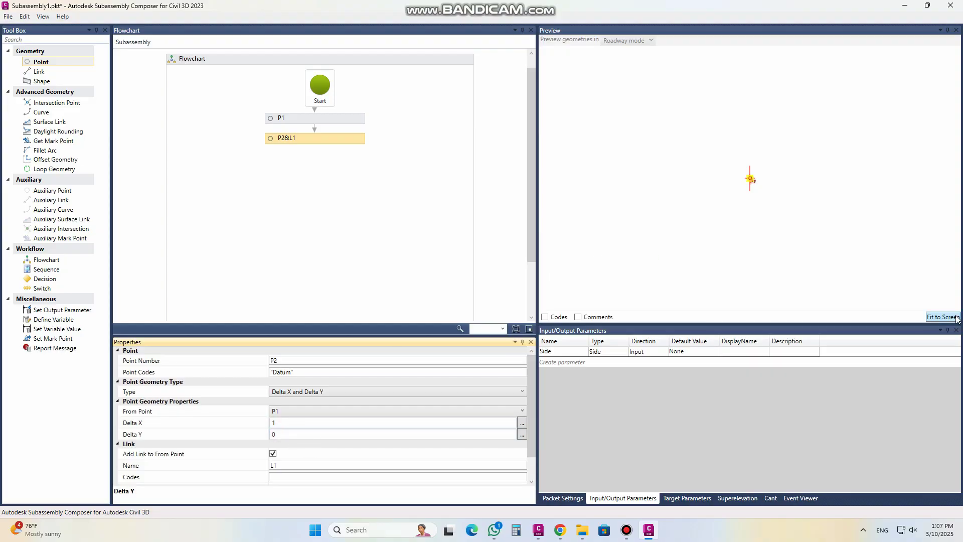
Step: Fit the preview to the geometry and add point P3 below P2 in the flowchart
{"action": "left_click", "coordinate": [939, 317]}
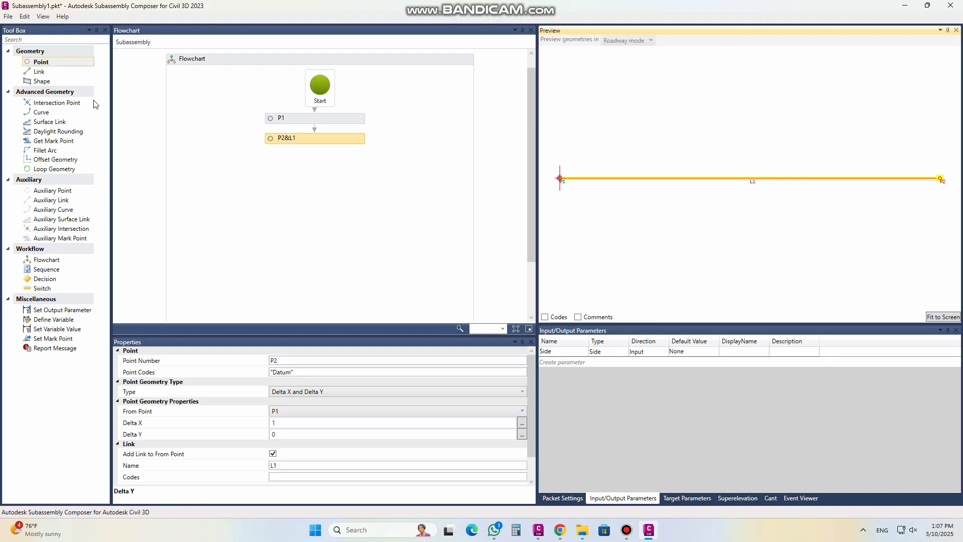
{"action": "left_click_drag", "start_coordinate": [58, 62], "coordinate": [319, 166]}
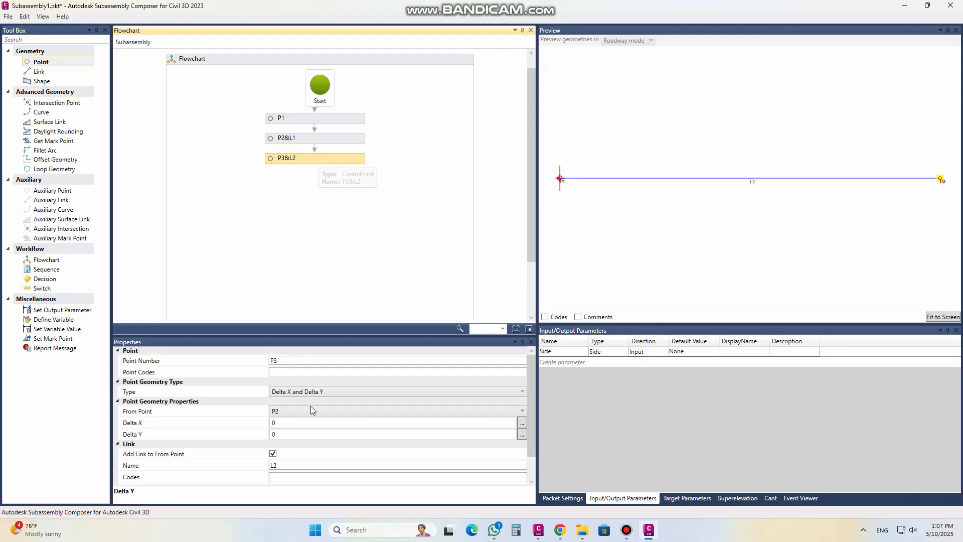
{"action": "left_click", "coordinate": [291, 373]}
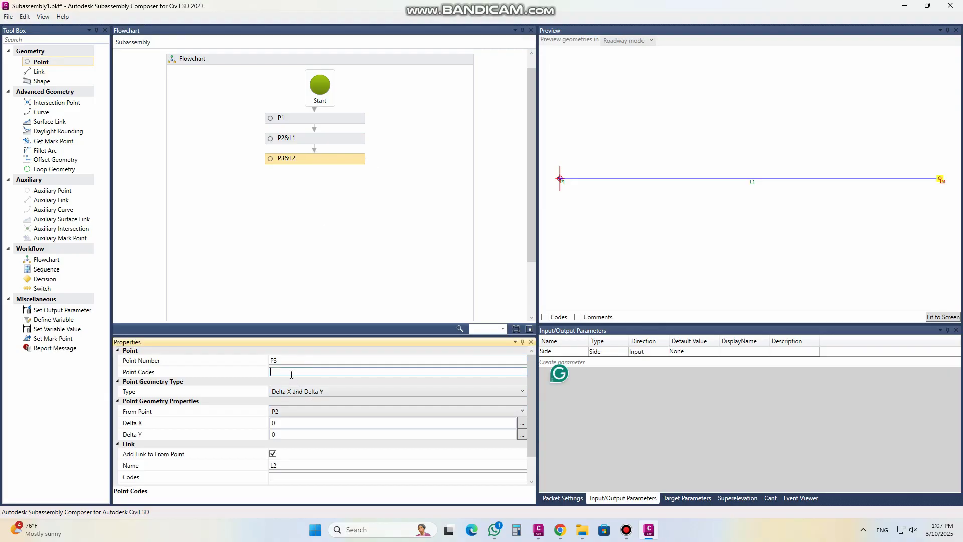
{"action": "right_click", "coordinate": [289, 375]}
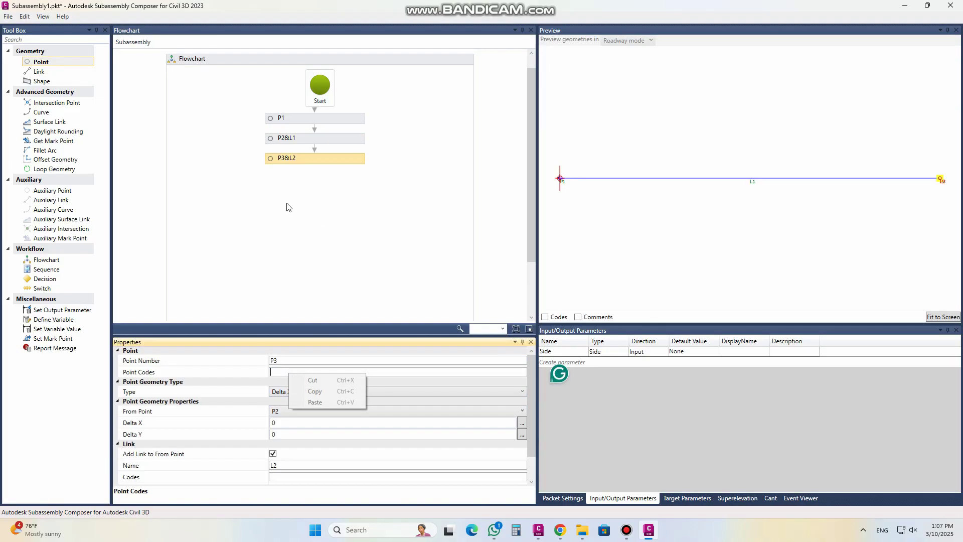
Step: Copy the point code "Datum" from P2 to P3
{"action": "left_click", "coordinate": [293, 139]}
{"action": "double_click", "coordinate": [272, 372]}
{"action": "key", "text": "ctrl+c"}
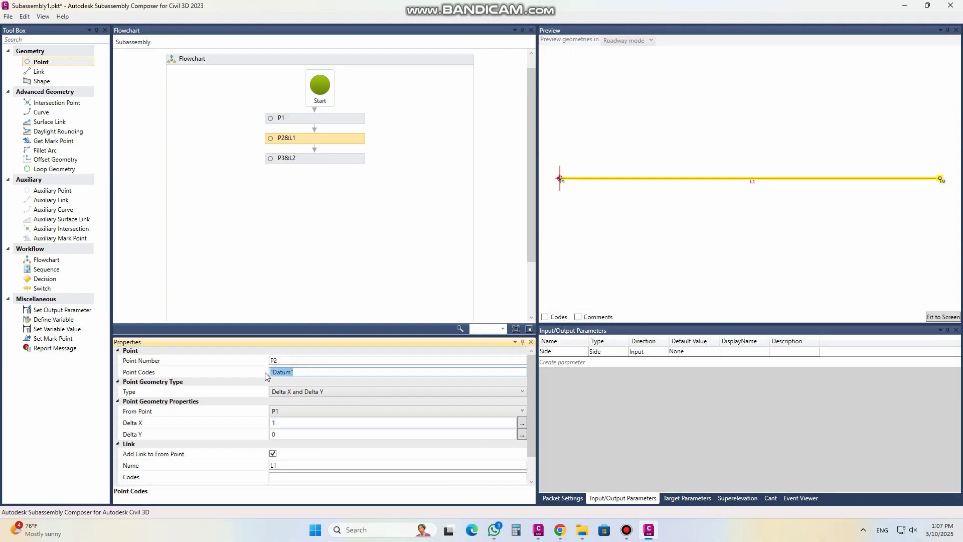
{"action": "right_click", "coordinate": [274, 376]}
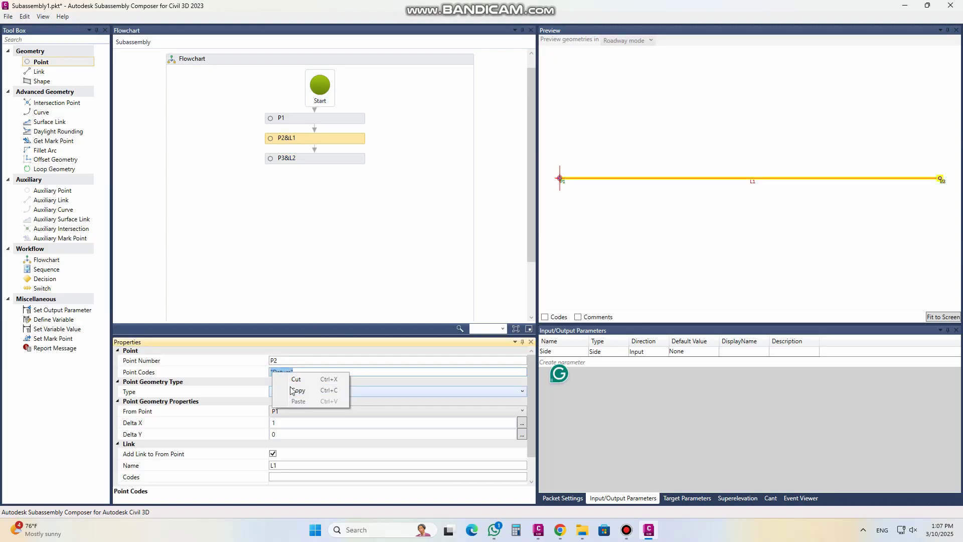
{"action": "left_click", "coordinate": [298, 387]}
{"action": "left_click", "coordinate": [293, 280]}
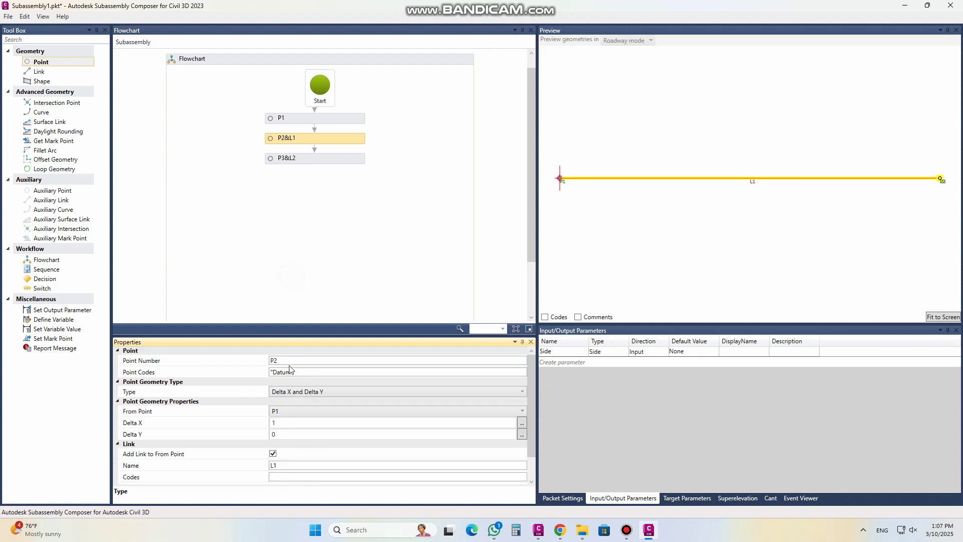
{"action": "left_click", "coordinate": [292, 158]}
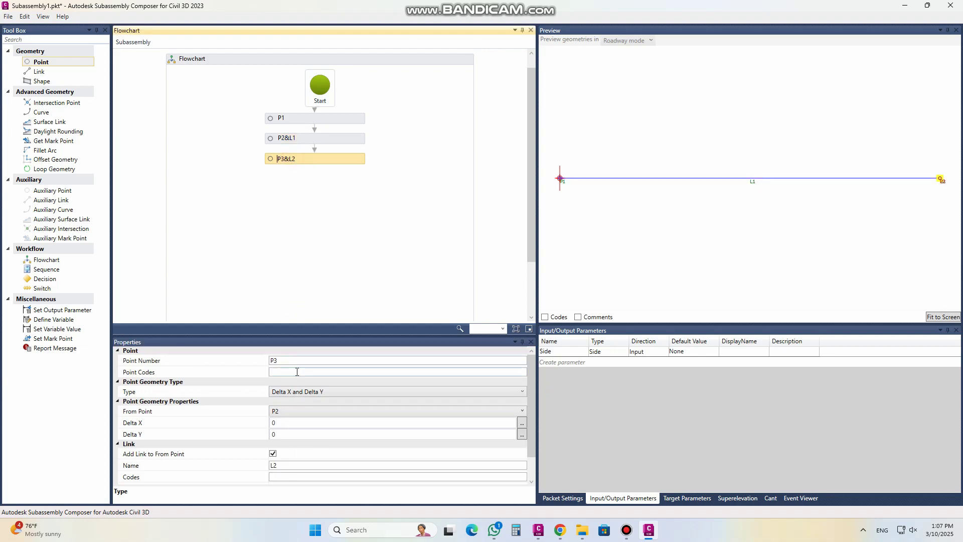
{"action": "right_click", "coordinate": [296, 371]}
{"action": "left_click", "coordinate": [322, 401]}
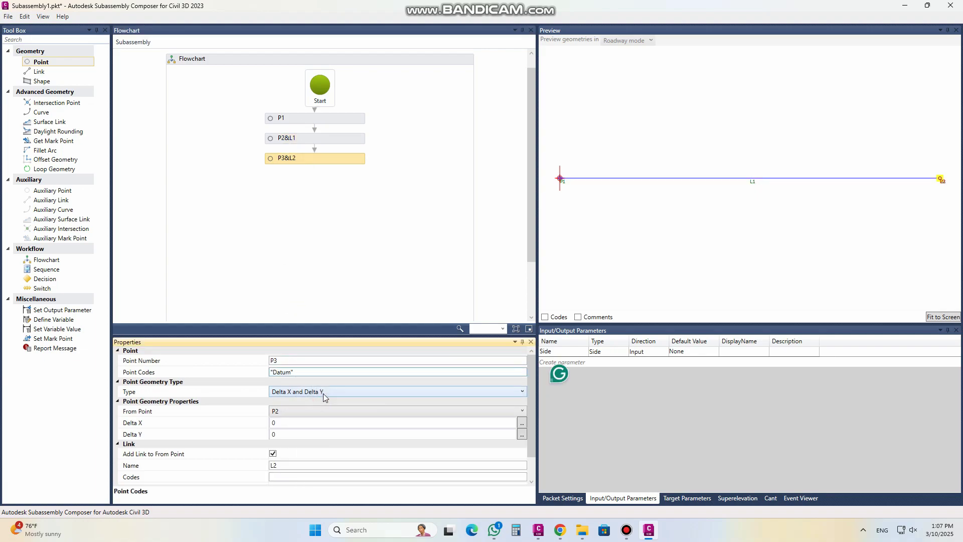
Step: Set P3's Delta X to 0.5 from P2 and fit the preview to the extended base line
{"action": "left_click", "coordinate": [286, 422]}
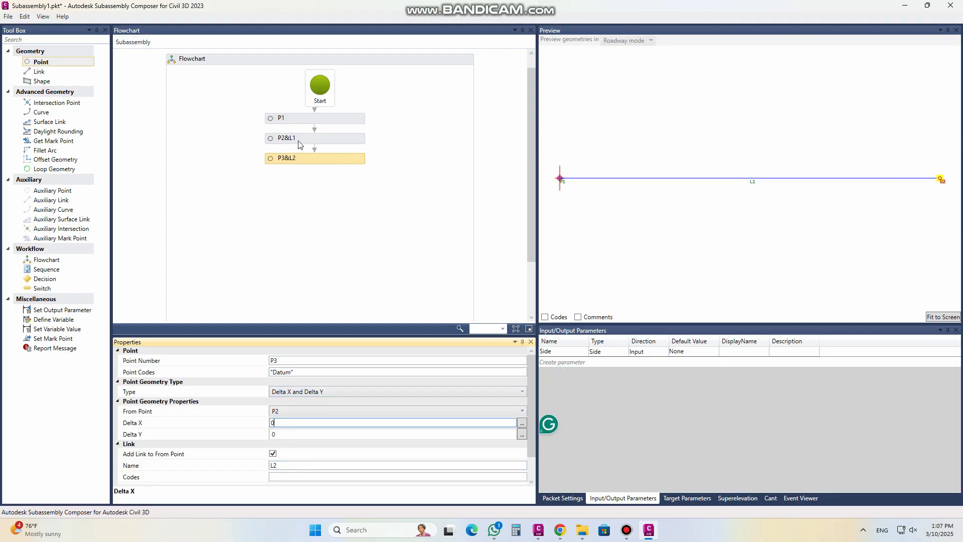
{"action": "double_click", "coordinate": [279, 423]}
{"action": "type", "text": "0.5"}
{"action": "left_click", "coordinate": [314, 435]}
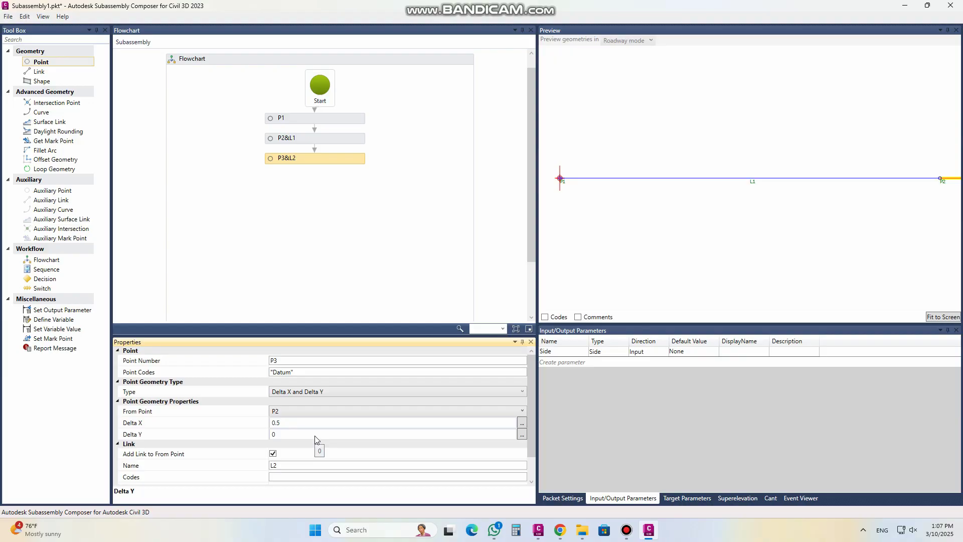
{"action": "left_click", "coordinate": [942, 316]}
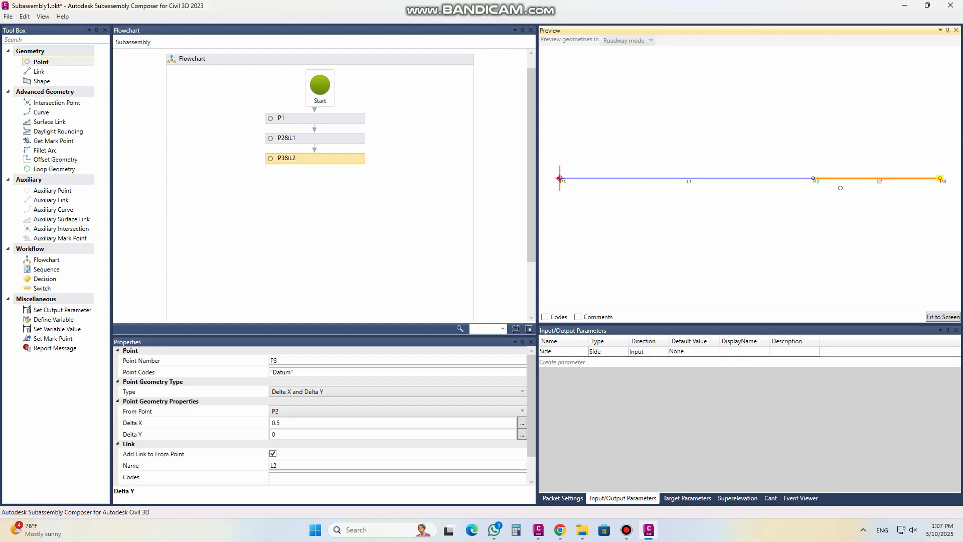
Step: After checking the culvert photo in Civil 3D, add point P4 in Subassembly Composer, starting from P1 with the code "Datum"
{"action": "left_click", "coordinate": [538, 530]}
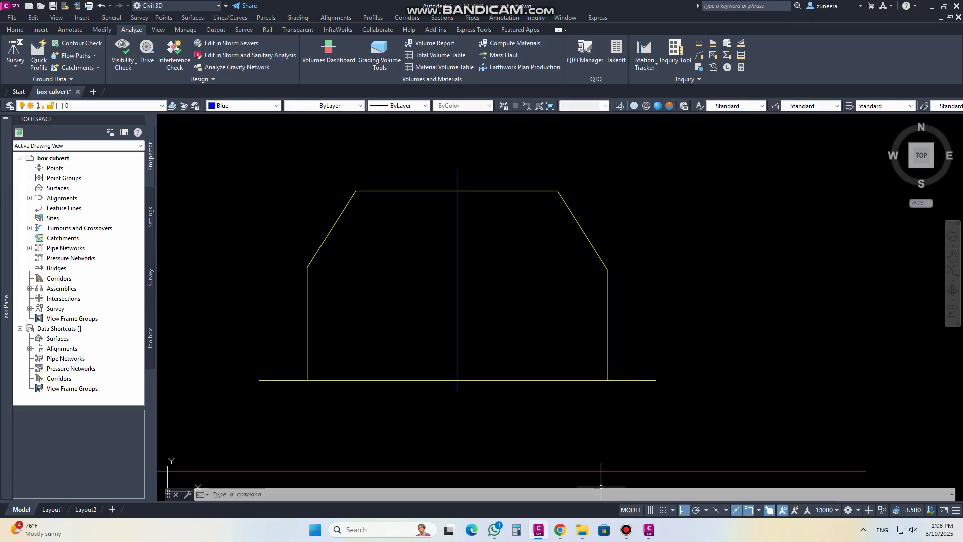
{"action": "scroll", "coordinate": [534, 391], "scroll_direction": "down", "scroll_amount": 8}
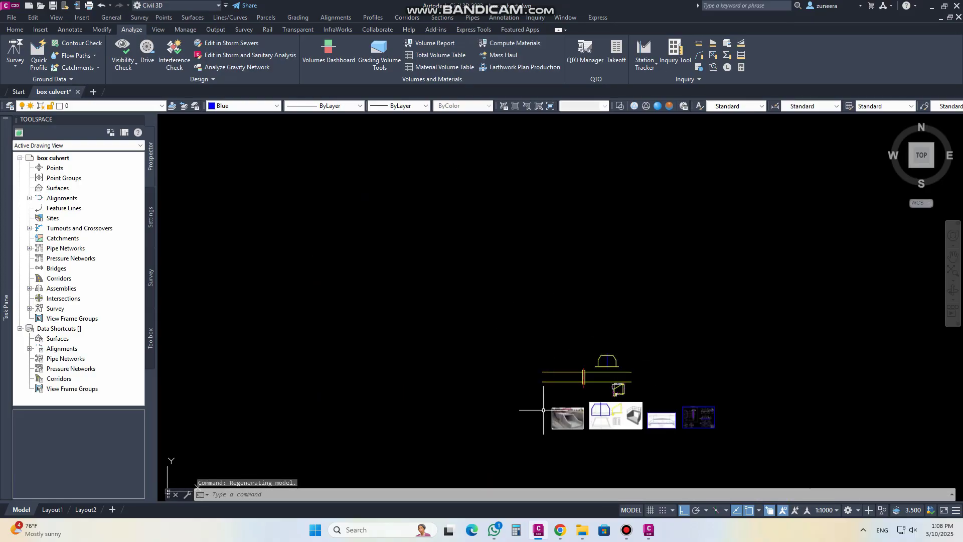
{"action": "scroll", "coordinate": [544, 336], "scroll_direction": "up", "scroll_amount": 10}
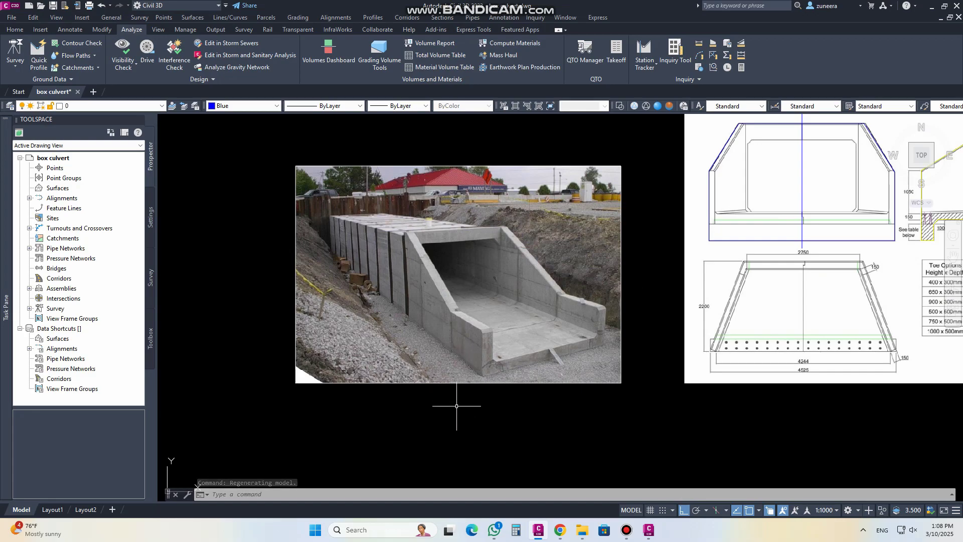
{"action": "left_click", "coordinate": [648, 530]}
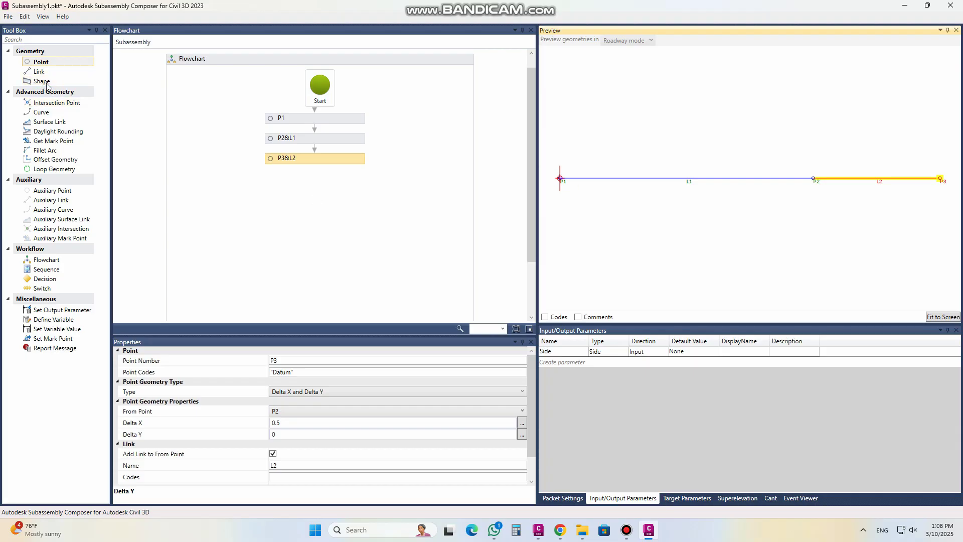
{"action": "left_click_drag", "start_coordinate": [53, 64], "coordinate": [317, 180]}
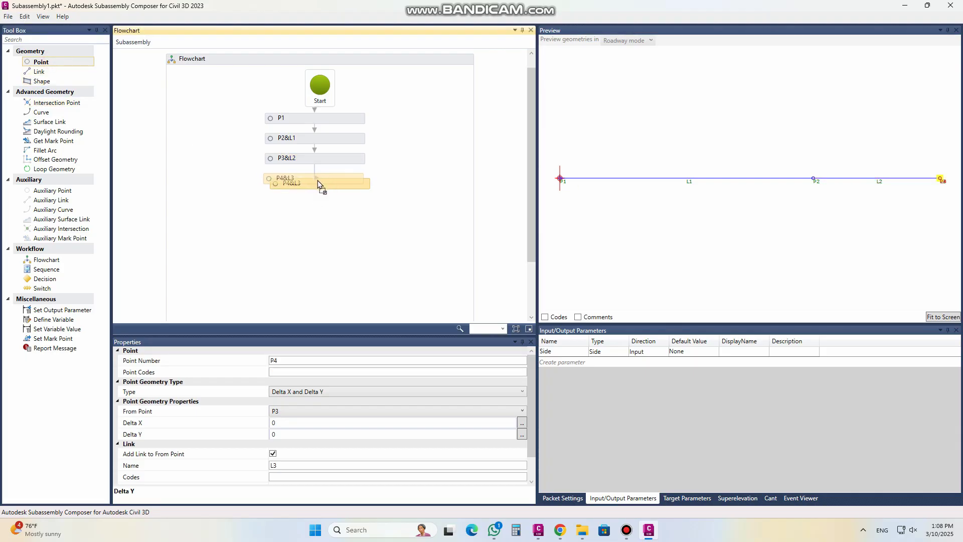
{"action": "left_click", "coordinate": [331, 410]}
{"action": "left_click", "coordinate": [294, 438]}
{"action": "left_click", "coordinate": [296, 371]}
{"action": "right_click", "coordinate": [294, 372]}
{"action": "left_click", "coordinate": [316, 400]}
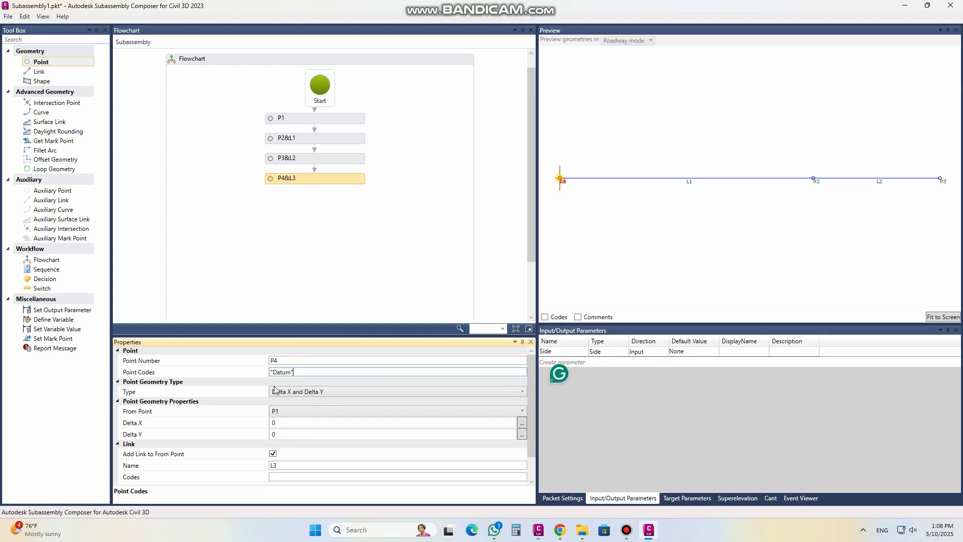
Step: Set P4's Delta X to -1 and fit the preview to the geometry
{"action": "left_click", "coordinate": [283, 424]}
{"action": "key", "text": "BackSpace"}
{"action": "type", "text": "-1"}
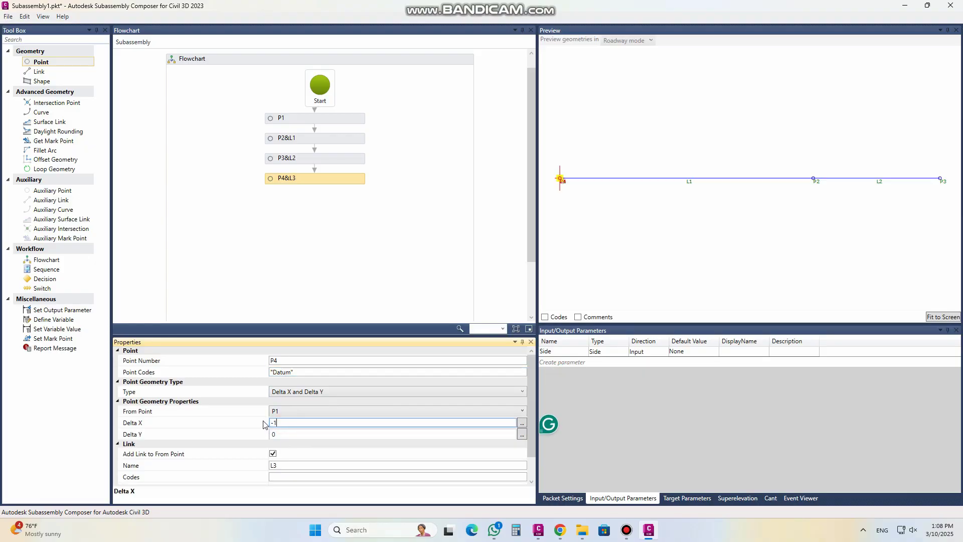
{"action": "left_click", "coordinate": [333, 435]}
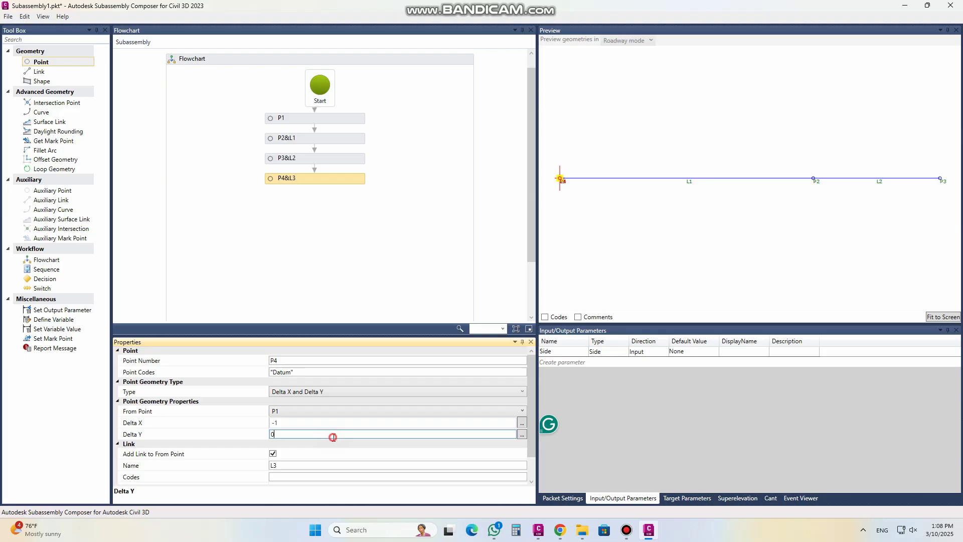
{"action": "left_click", "coordinate": [936, 318]}
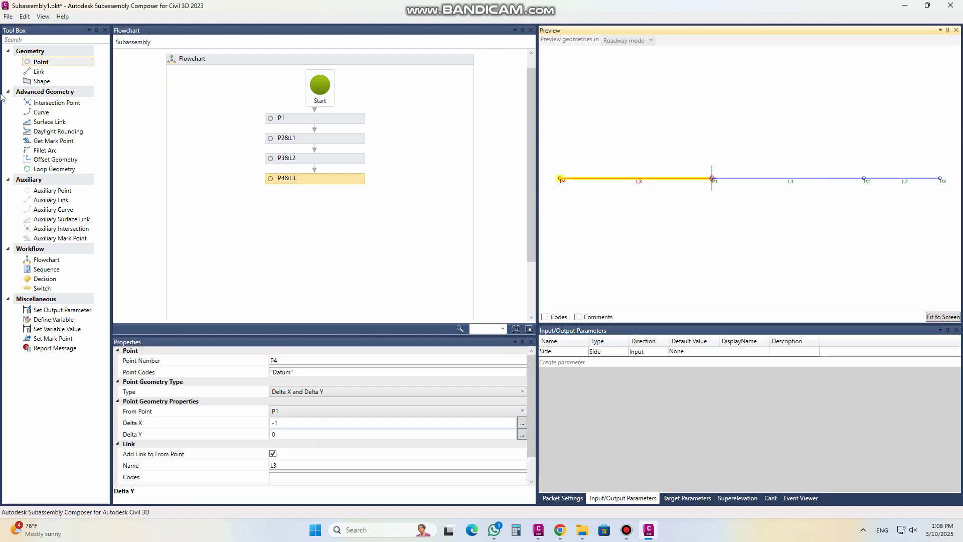
Step: Add point P5 below P4 in the flowchart and assign it the point code "Datum"
{"action": "left_click_drag", "start_coordinate": [70, 62], "coordinate": [308, 198]}
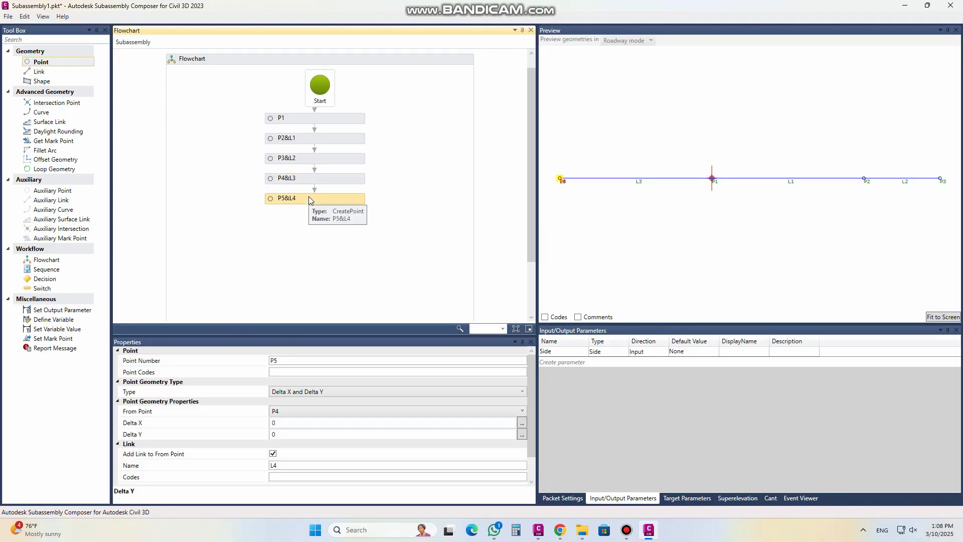
{"action": "left_click", "coordinate": [297, 372]}
{"action": "right_click", "coordinate": [297, 372]}
{"action": "left_click", "coordinate": [324, 399]}
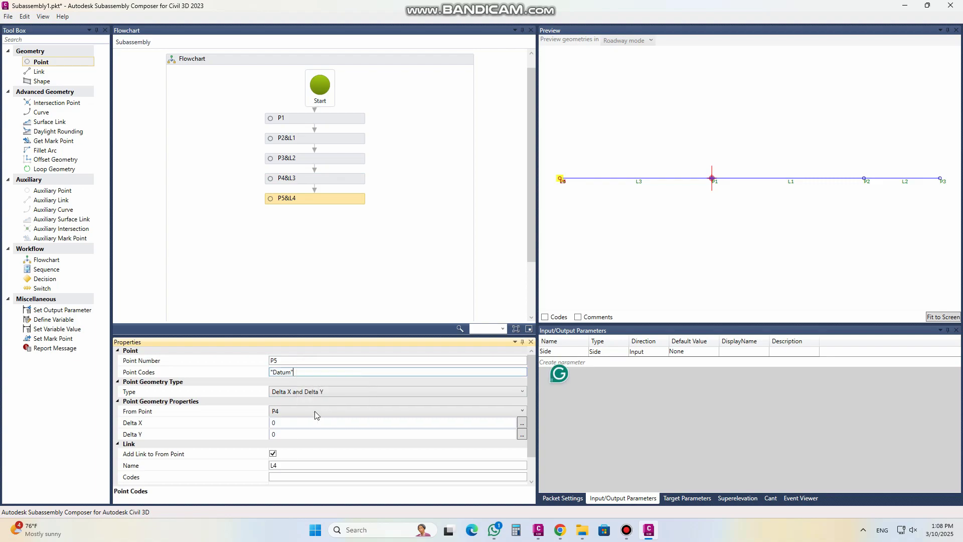
Step: Set P5's Delta X to -0.5 from P4 and fit the preview to the whole base line
{"action": "left_click", "coordinate": [297, 425]}
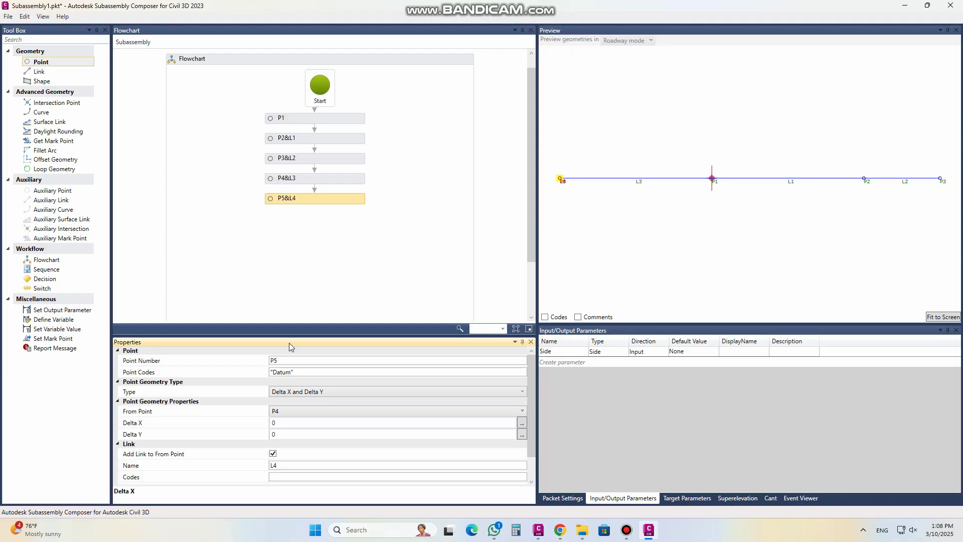
{"action": "left_click", "coordinate": [291, 423]}
{"action": "type", "text": "-0.5"}
{"action": "key", "text": "Return"}
{"action": "left_click", "coordinate": [288, 433]}
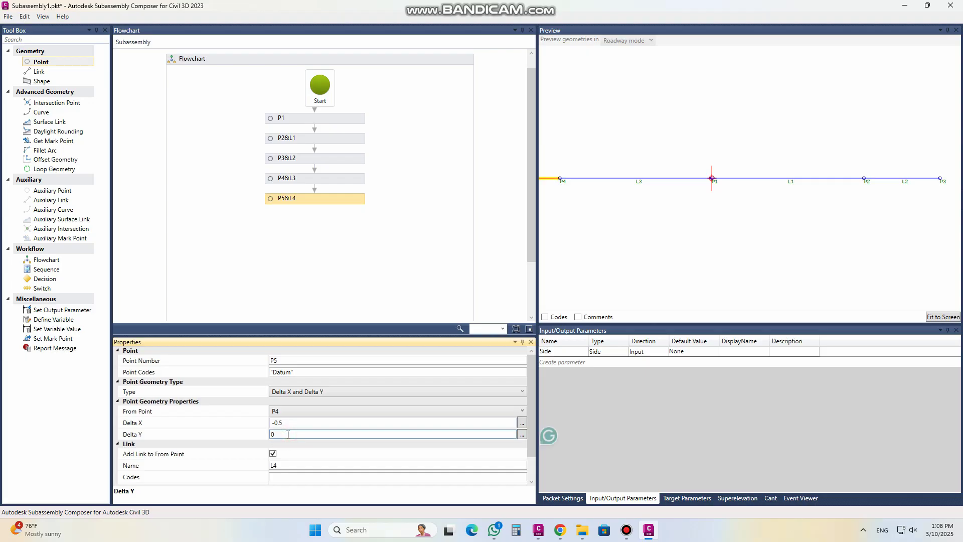
{"action": "left_click", "coordinate": [943, 316]}
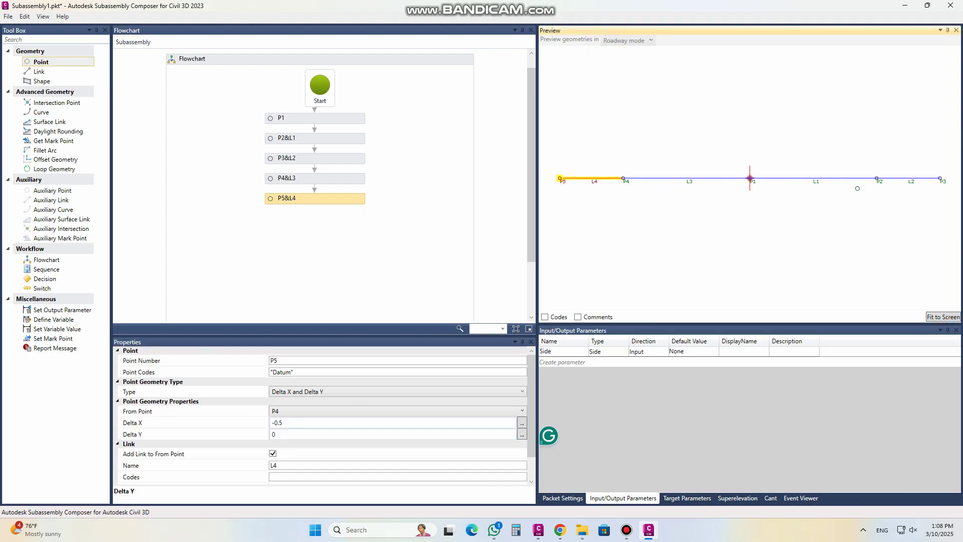
Step: Switch to Civil 3D and examine the culvert photo, the reference section drawings and the upper corners of the yellow front elevation
{"action": "mouse_move", "coordinate": [650, 532]}
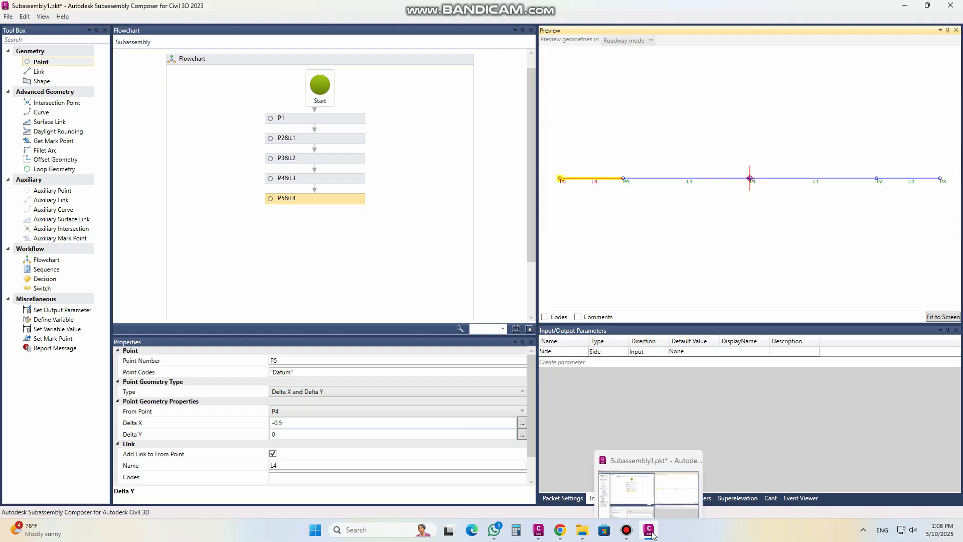
{"action": "left_click", "coordinate": [538, 530]}
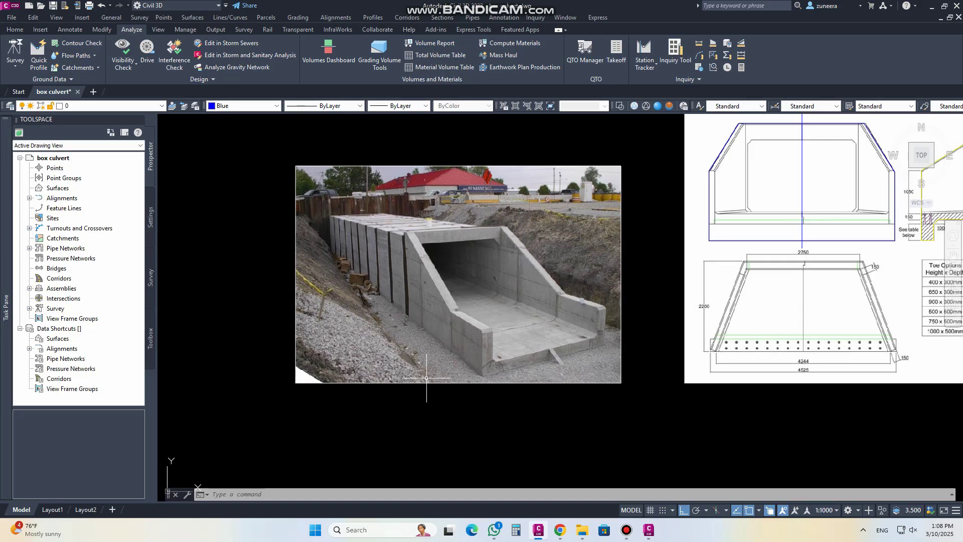
{"action": "scroll", "coordinate": [560, 307], "scroll_direction": "down", "scroll_amount": 3}
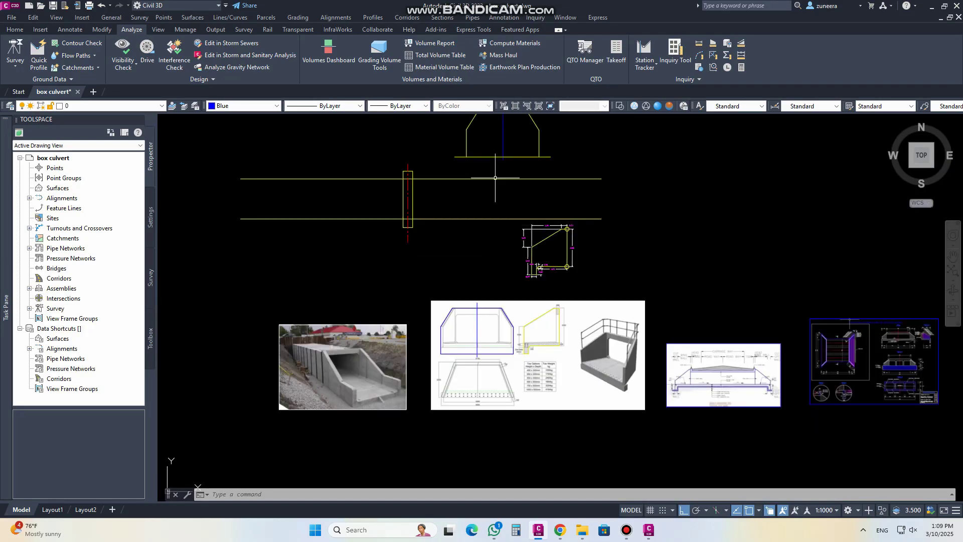
{"action": "scroll", "coordinate": [613, 370], "scroll_direction": "up", "scroll_amount": 5}
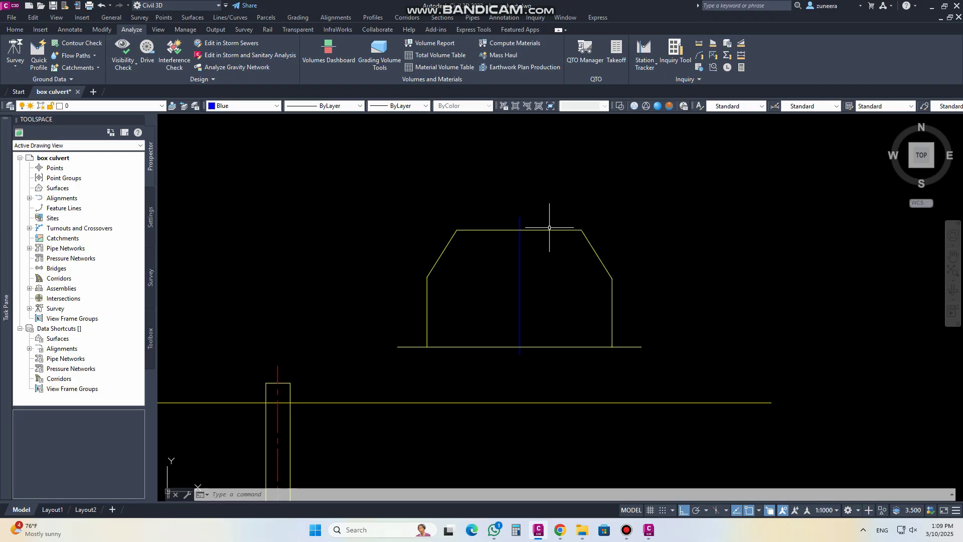
{"action": "scroll", "coordinate": [501, 240], "scroll_direction": "down", "scroll_amount": 3}
{"action": "scroll", "coordinate": [501, 240], "scroll_direction": "up", "scroll_amount": 5}
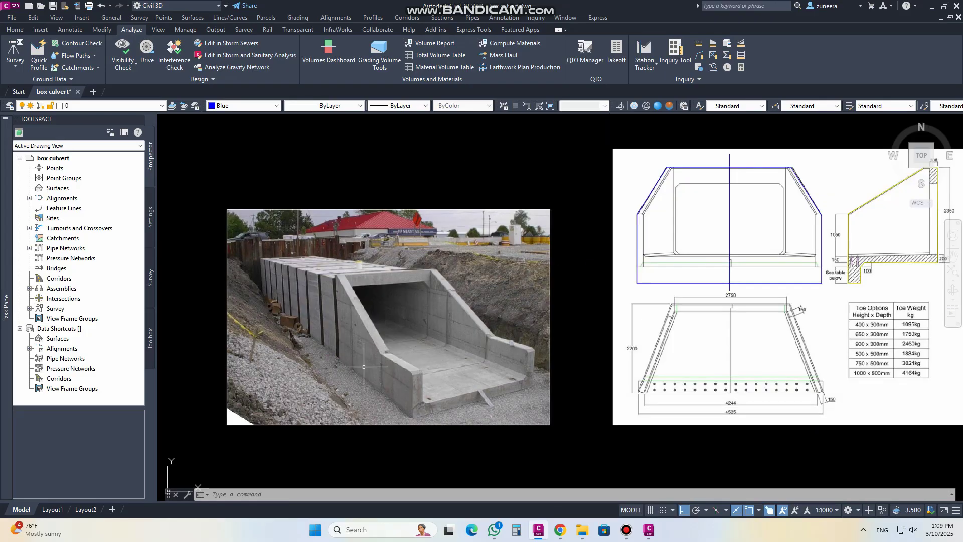
{"action": "scroll", "coordinate": [284, 346], "scroll_direction": "down", "scroll_amount": 5}
{"action": "scroll", "coordinate": [653, 325], "scroll_direction": "up", "scroll_amount": 8}
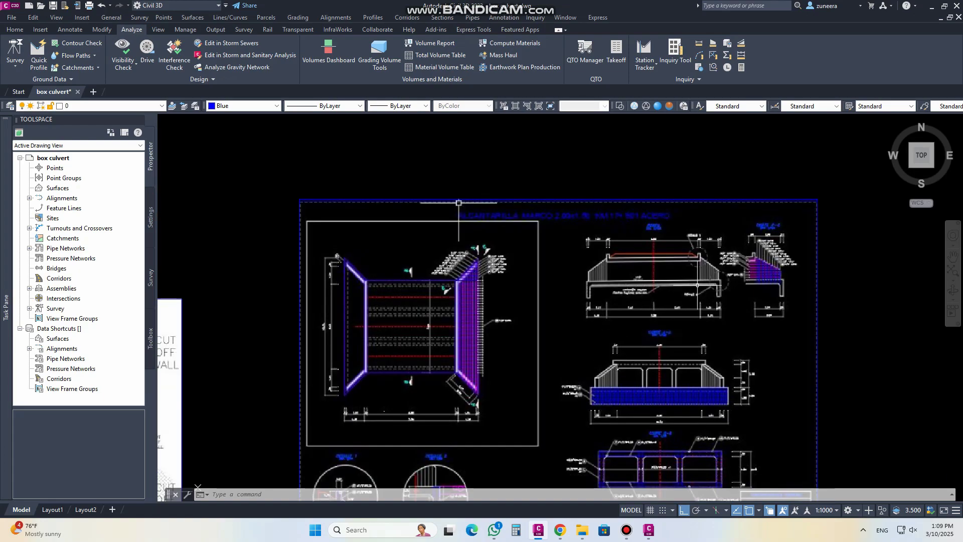
{"action": "scroll", "coordinate": [728, 279], "scroll_direction": "up", "scroll_amount": 3}
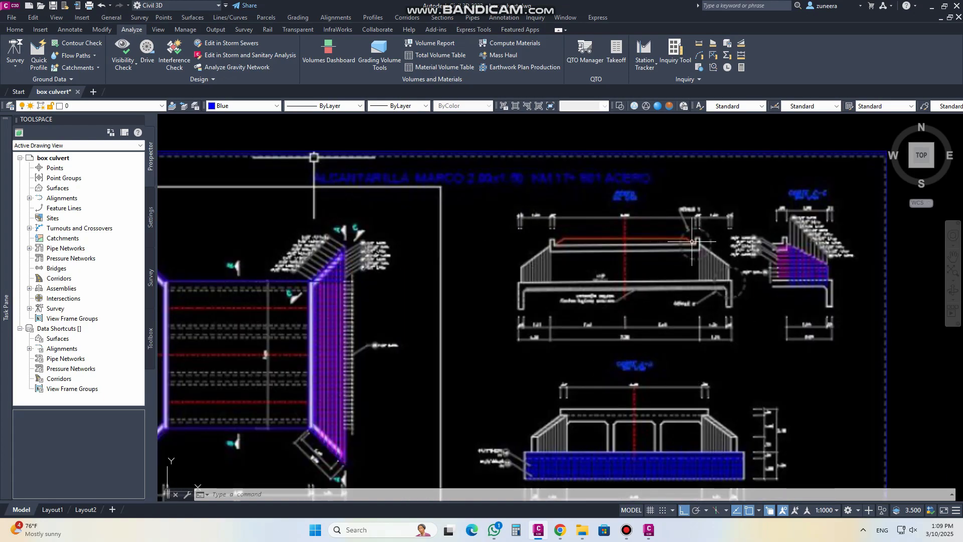
{"action": "scroll", "coordinate": [674, 319], "scroll_direction": "down", "scroll_amount": 10}
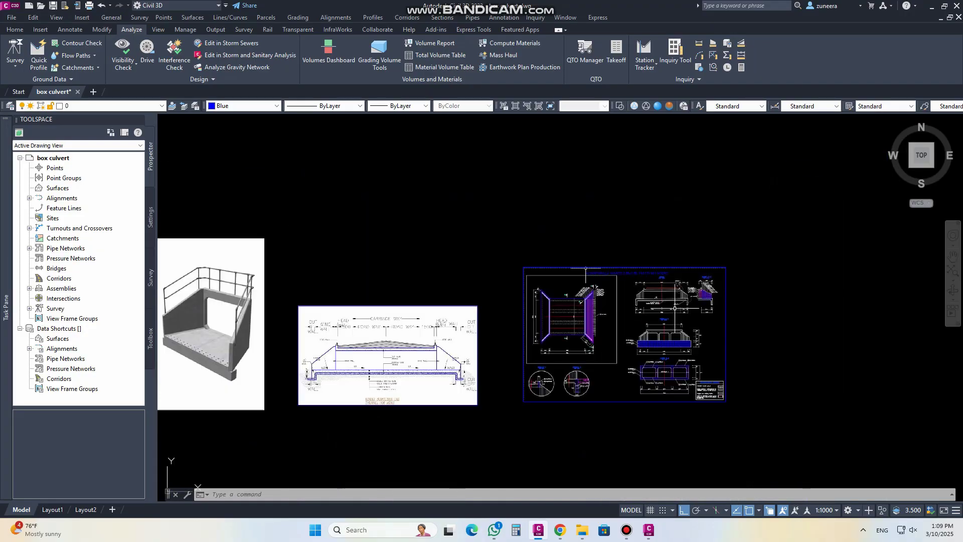
{"action": "scroll", "coordinate": [531, 238], "scroll_direction": "up", "scroll_amount": 6}
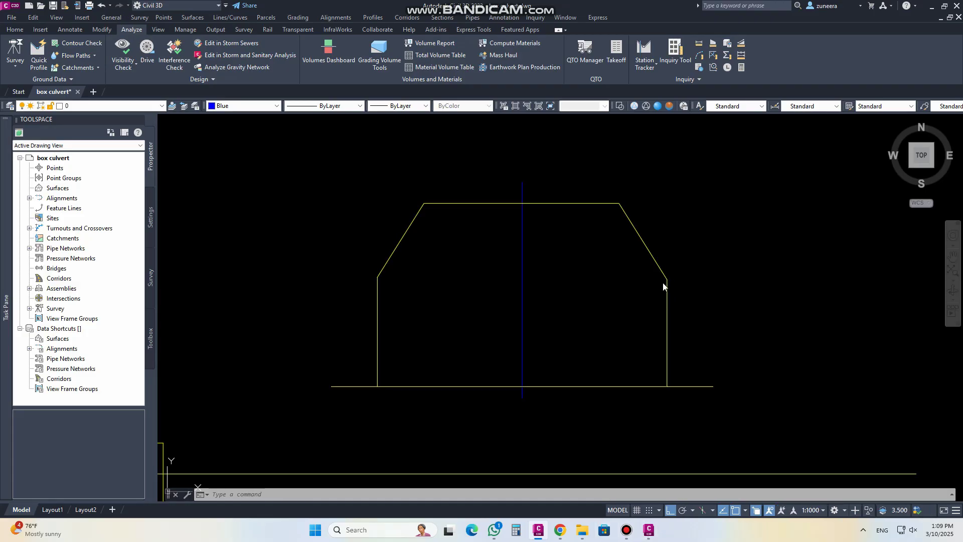
Step: Switch to Subassembly Composer and add point P6 below P5 with point code "wall", measured from P2
{"action": "left_click", "coordinate": [648, 529]}
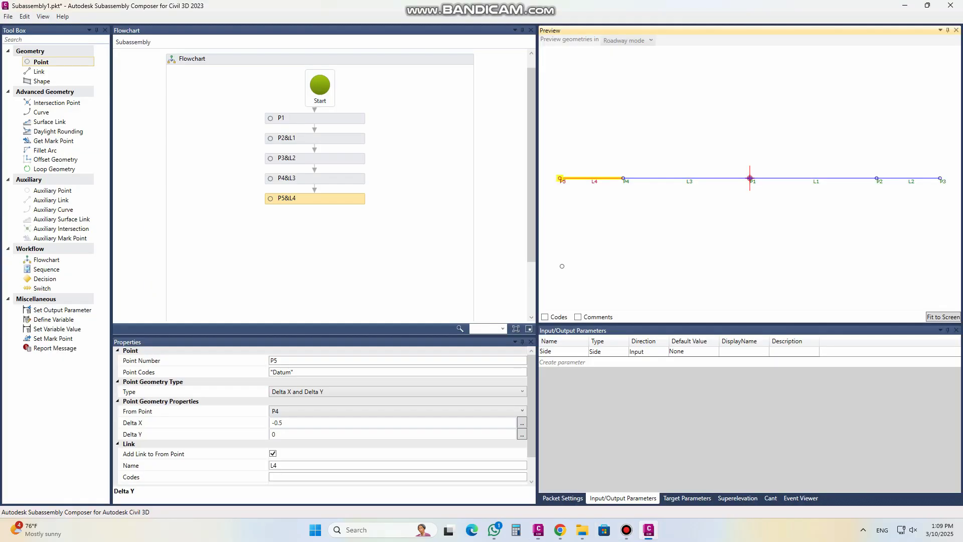
{"action": "left_click_drag", "start_coordinate": [72, 66], "coordinate": [331, 221]}
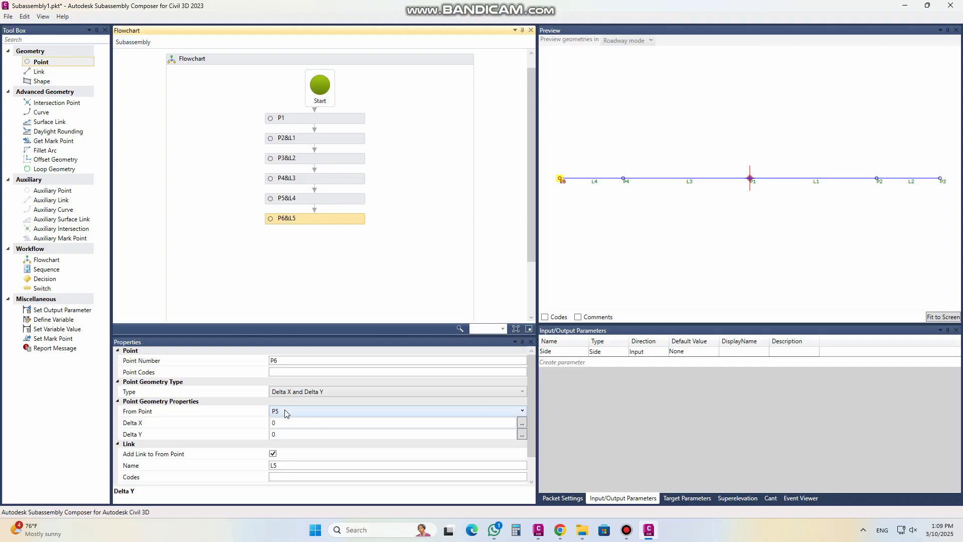
{"action": "left_click", "coordinate": [284, 372]}
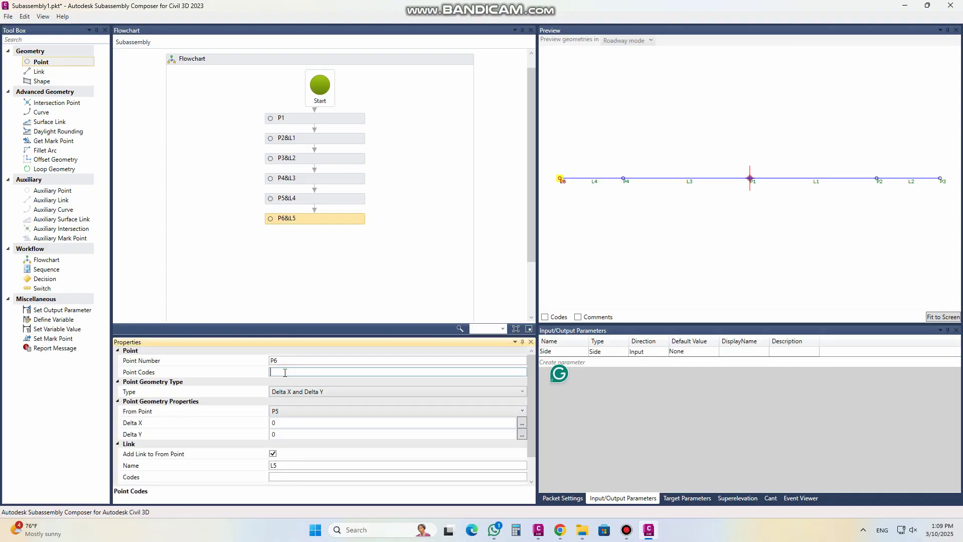
{"action": "type", "text": "\"wall"}
{"action": "left_click", "coordinate": [291, 410]}
{"action": "left_click", "coordinate": [291, 451]}
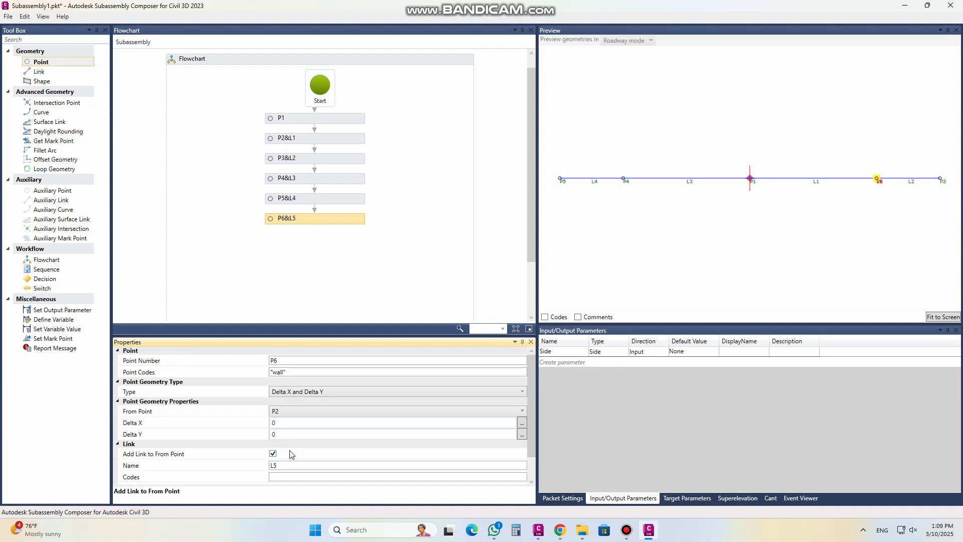
Step: Set P6's Delta Y to 0.75 to raise the wall link from P2
{"action": "left_click", "coordinate": [284, 427]}
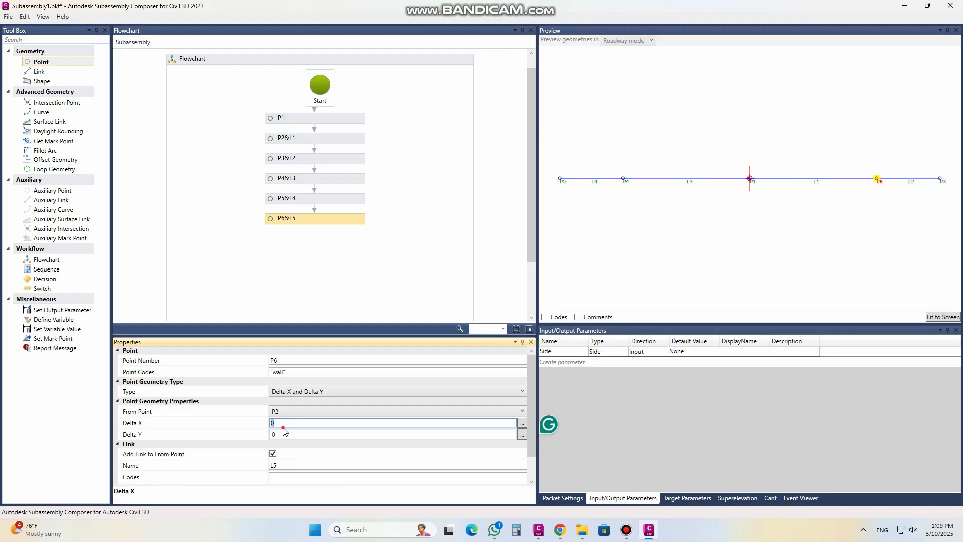
{"action": "left_click", "coordinate": [283, 436]}
{"action": "key", "text": "BackSpace"}
{"action": "type", "text": "0.75"}
{"action": "left_click", "coordinate": [309, 423]}
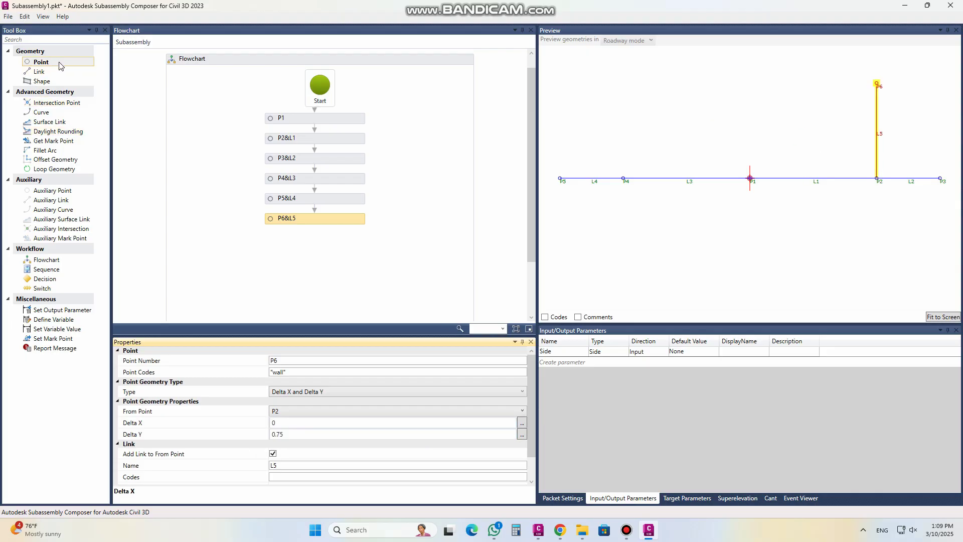
Step: Add point P7 below P6 in the flowchart and copy the "wall" point code from P6
{"action": "left_click_drag", "start_coordinate": [60, 66], "coordinate": [317, 243]}
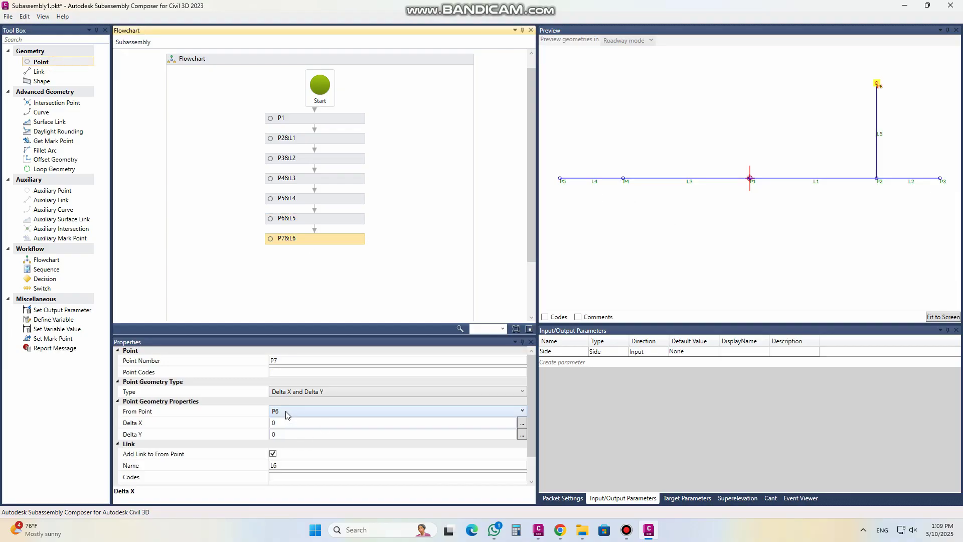
{"action": "left_click", "coordinate": [297, 372]}
{"action": "left_click", "coordinate": [294, 219]}
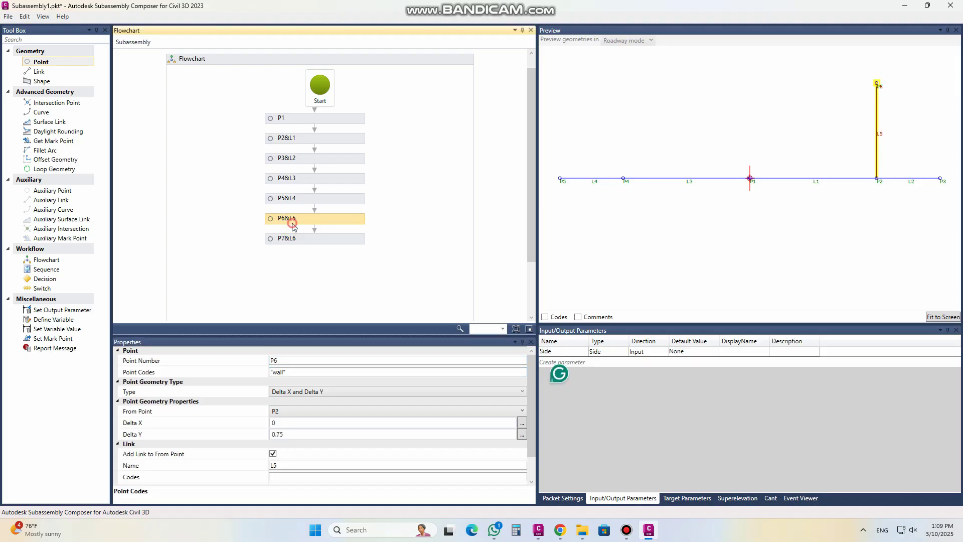
{"action": "left_click", "coordinate": [295, 372]}
{"action": "key", "text": "ctrl+c"}
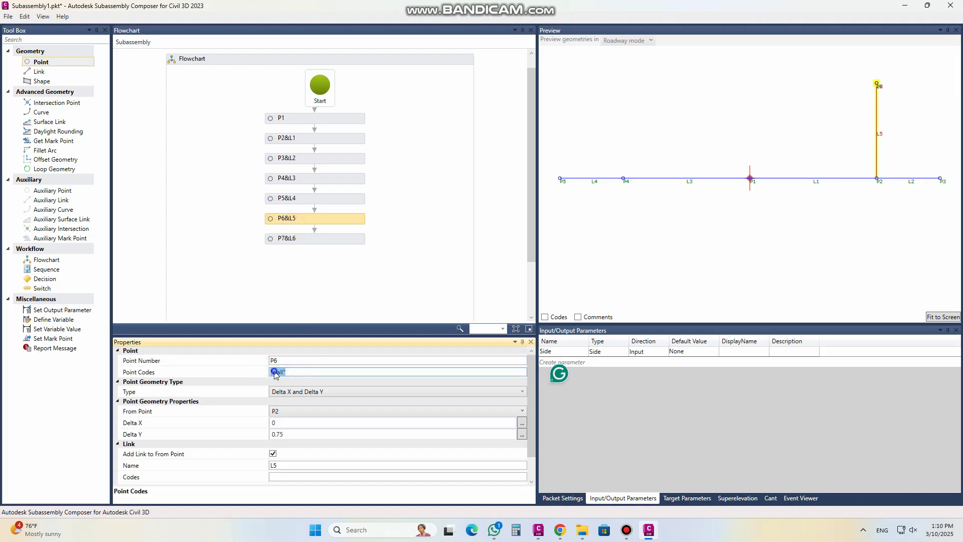
{"action": "right_click", "coordinate": [273, 371]}
{"action": "left_click", "coordinate": [301, 399]}
{"action": "left_click", "coordinate": [300, 391]}
Step: Paste the copied "wall" code into P7's point codes
{"action": "left_click", "coordinate": [300, 242]}
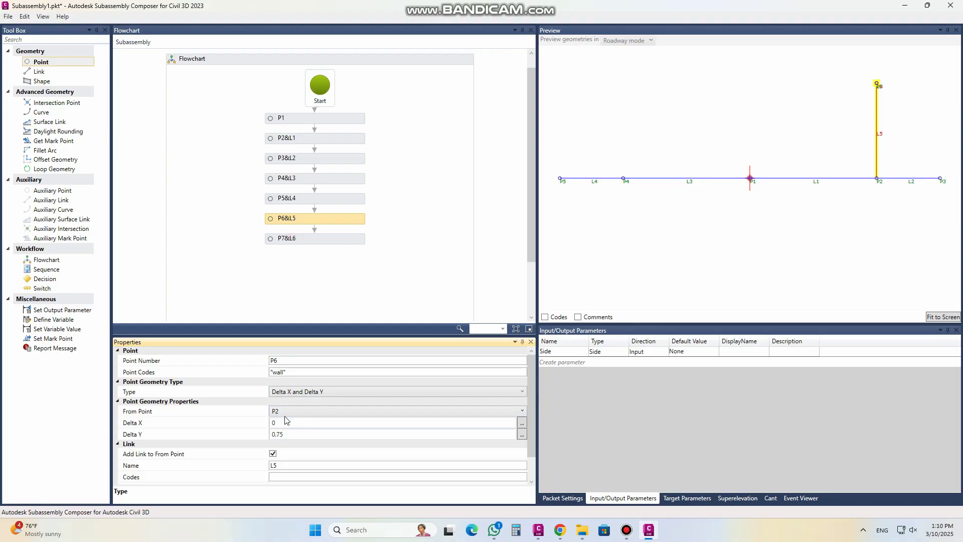
{"action": "left_click", "coordinate": [295, 245]}
{"action": "left_click", "coordinate": [292, 372]}
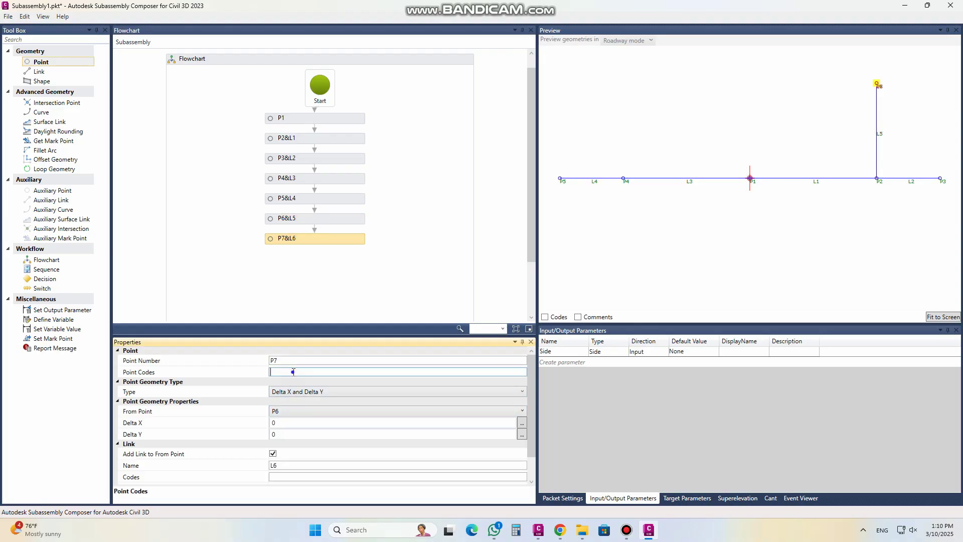
{"action": "right_click", "coordinate": [294, 372]}
{"action": "left_click", "coordinate": [319, 401]}
{"action": "left_click", "coordinate": [294, 423]}
{"action": "left_click", "coordinate": [281, 434]}
Step: Measure P7 from P4 and set its Delta Y to 0.75 to form the opposite wall
{"action": "left_click", "coordinate": [288, 411]}
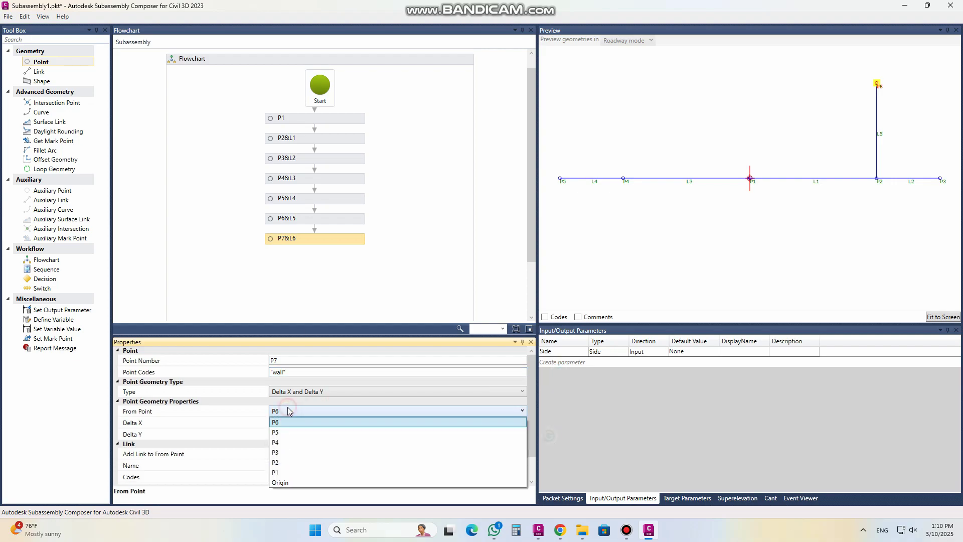
{"action": "left_click", "coordinate": [292, 445]}
{"action": "left_click", "coordinate": [281, 434]}
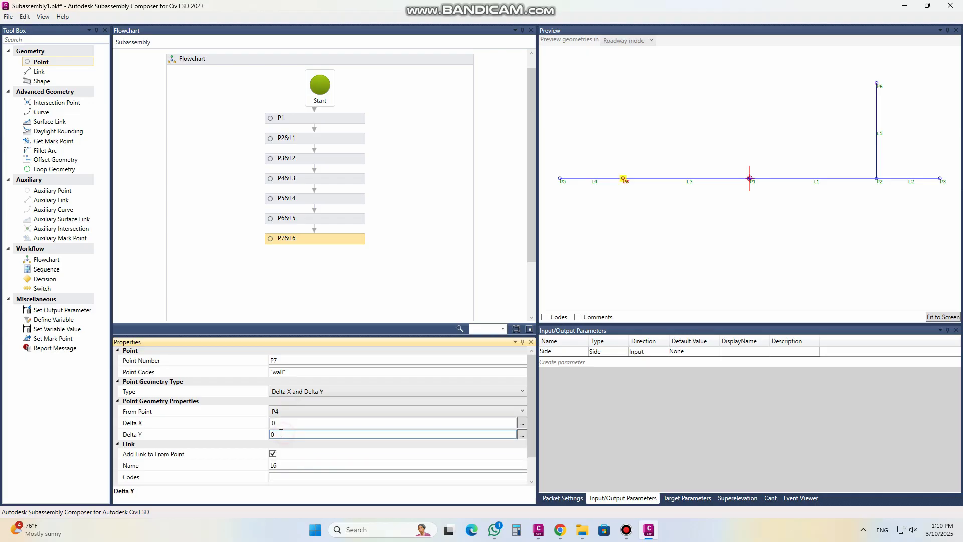
{"action": "type", "text": "0.75"}
{"action": "left_click", "coordinate": [294, 424]}
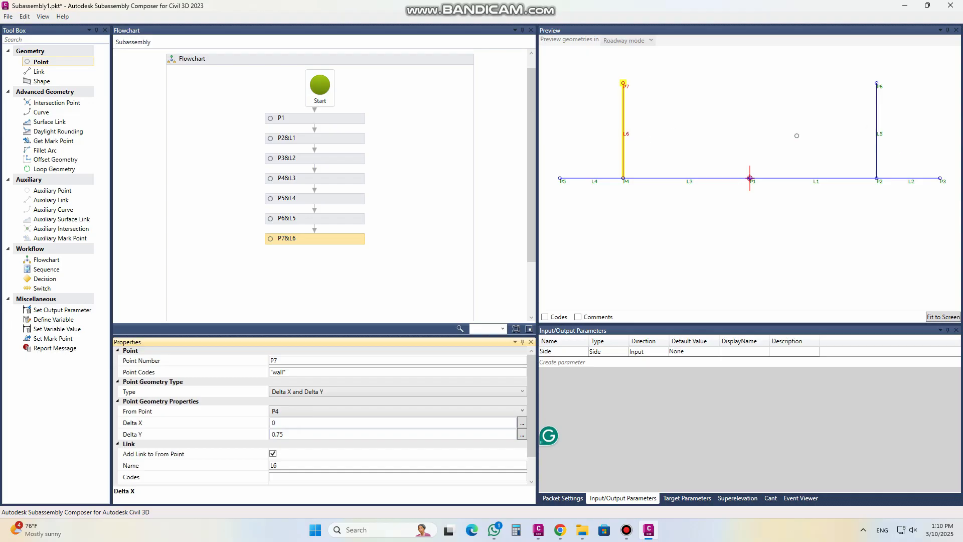
{"action": "scroll", "coordinate": [643, 169], "scroll_direction": "down", "scroll_amount": 2}
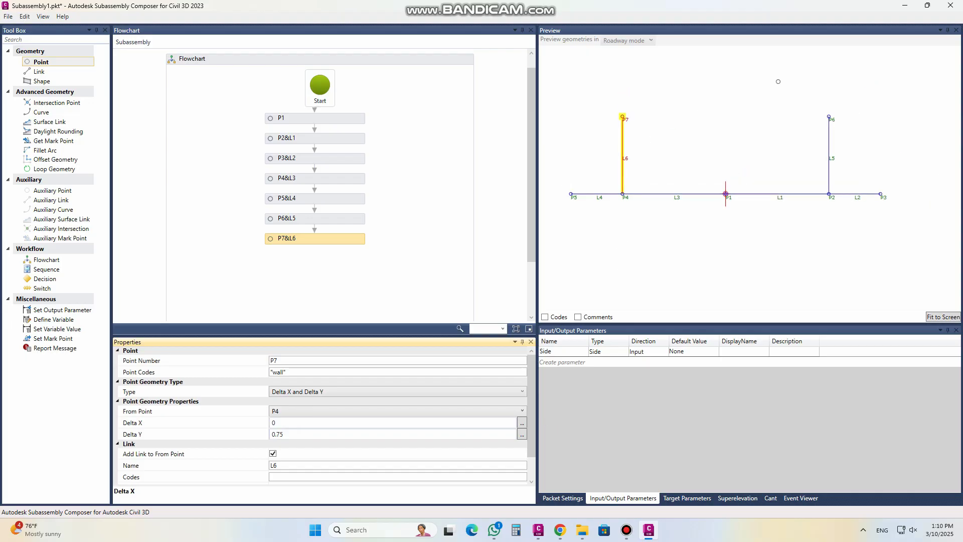
{"action": "left_click_drag", "start_coordinate": [786, 71], "coordinate": [765, 160]}
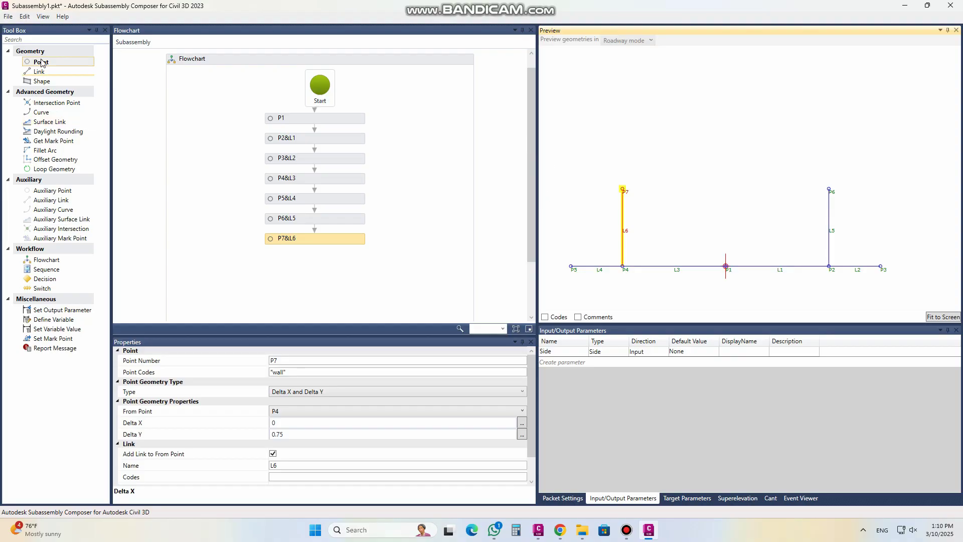
Step: Add point P8 below P7, check the Civil 3D elevation, and assign P8 the point code "wall"
{"action": "left_click_drag", "start_coordinate": [56, 67], "coordinate": [315, 260]}
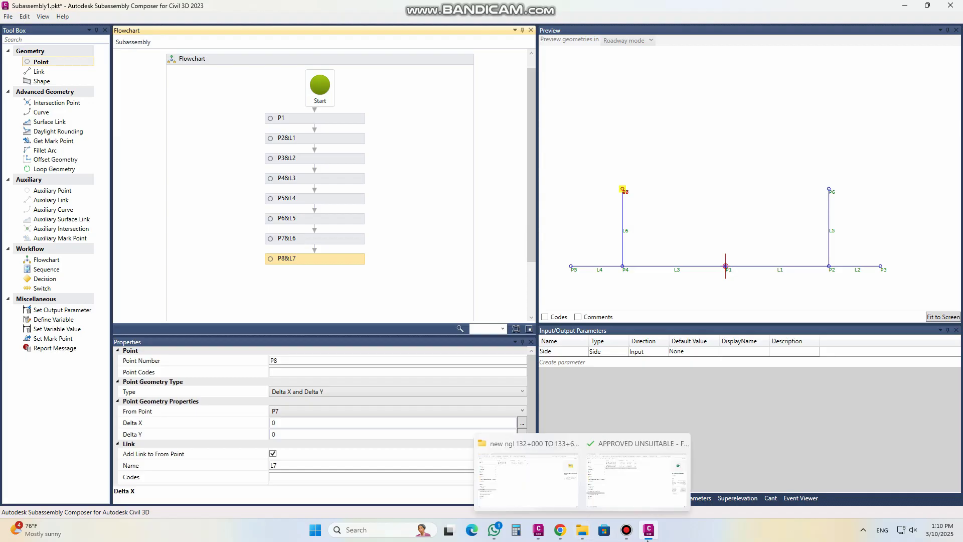
{"action": "left_click", "coordinate": [538, 530]}
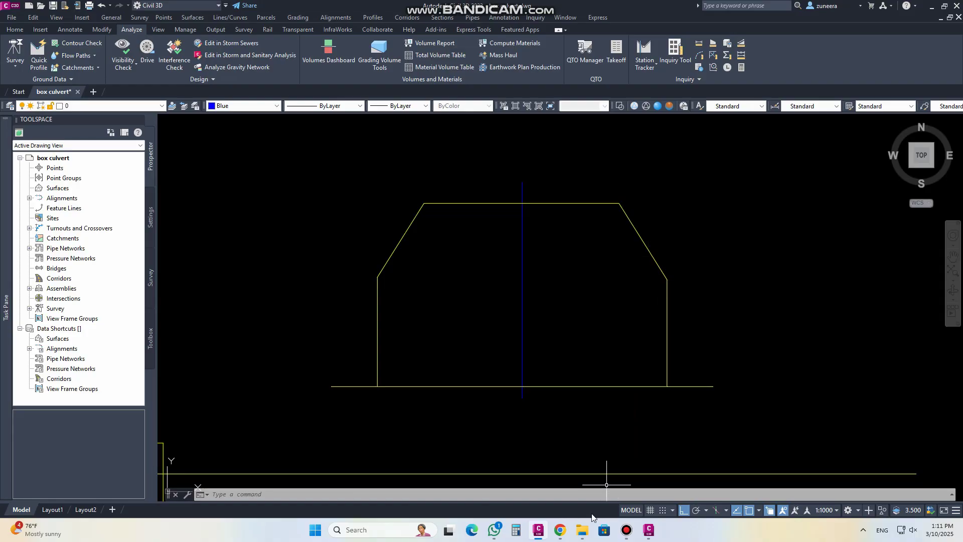
{"action": "left_click", "coordinate": [648, 530]}
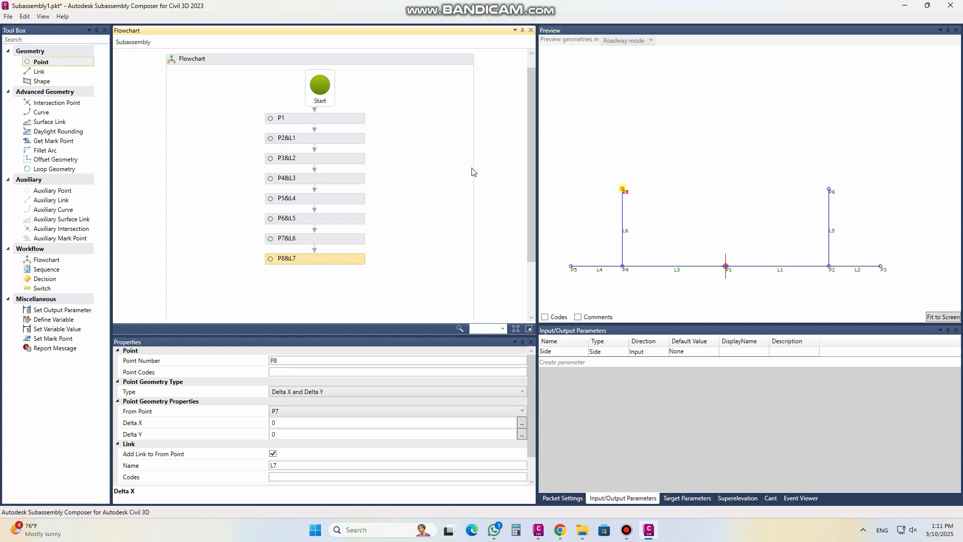
{"action": "left_click", "coordinate": [301, 372]}
{"action": "right_click", "coordinate": [300, 372]}
{"action": "left_click", "coordinate": [311, 400]}
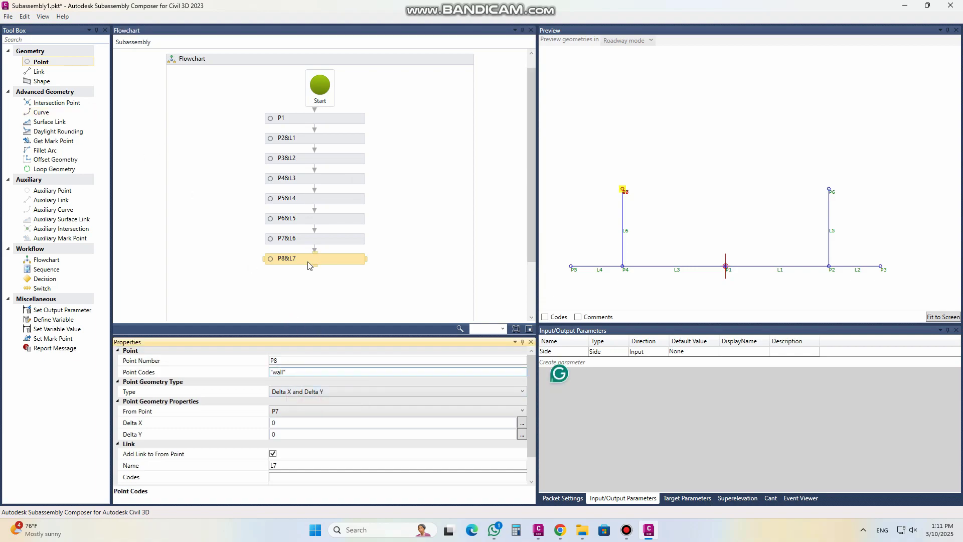
Step: Add point P9 below P8 with point code "wall" and set its From Point to P6
{"action": "left_click", "coordinate": [57, 61]}
{"action": "left_click_drag", "start_coordinate": [58, 61], "coordinate": [331, 285]}
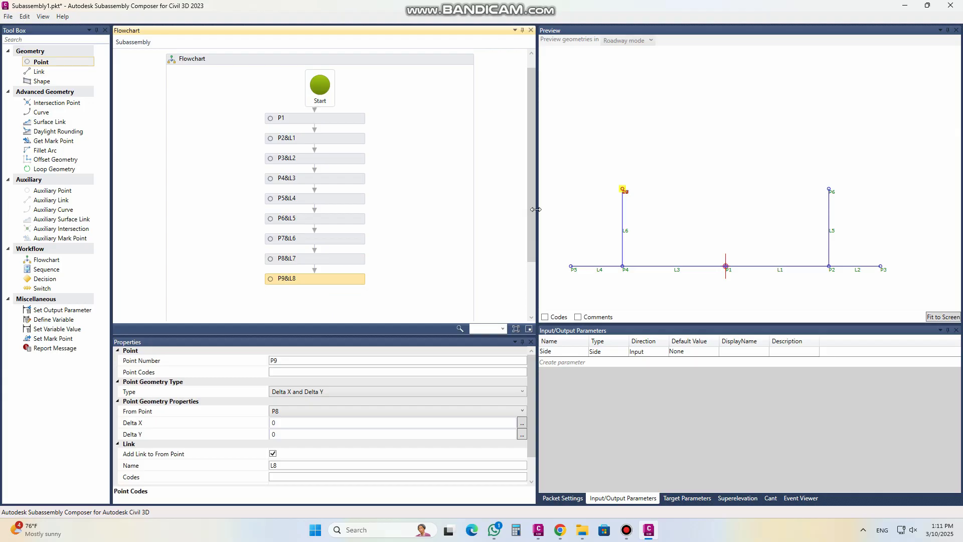
{"action": "left_click_drag", "start_coordinate": [531, 226], "coordinate": [526, 278]}
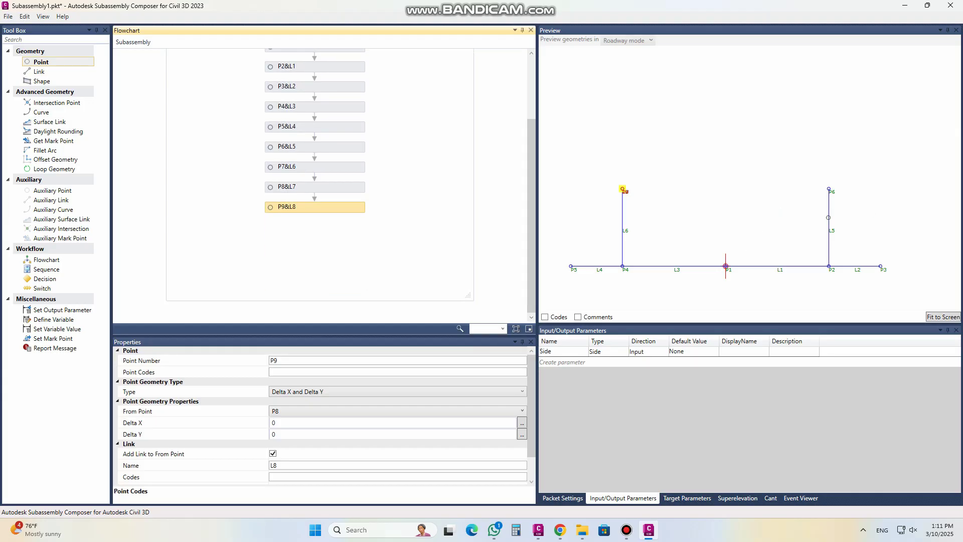
{"action": "left_click", "coordinate": [294, 372]}
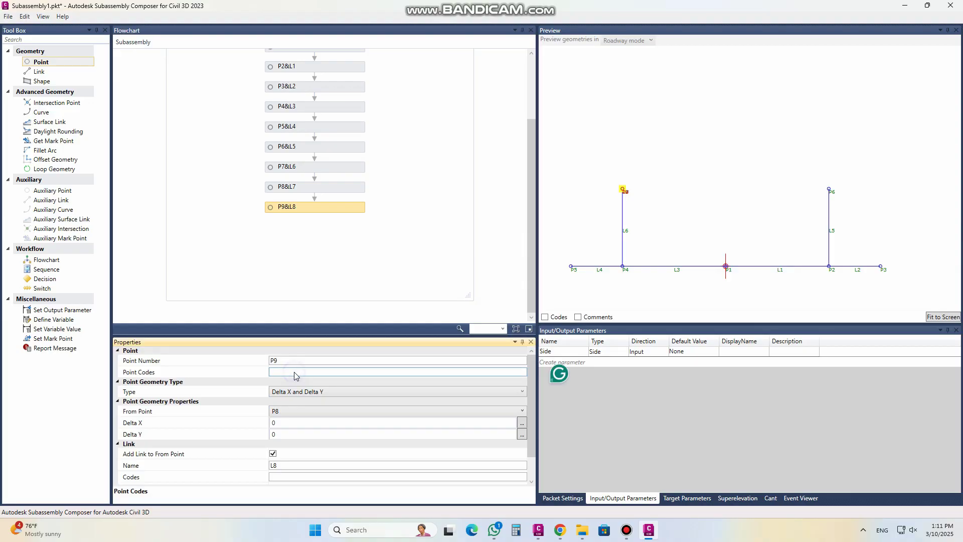
{"action": "right_click", "coordinate": [285, 371]}
{"action": "left_click", "coordinate": [310, 400]}
{"action": "left_click", "coordinate": [292, 411]}
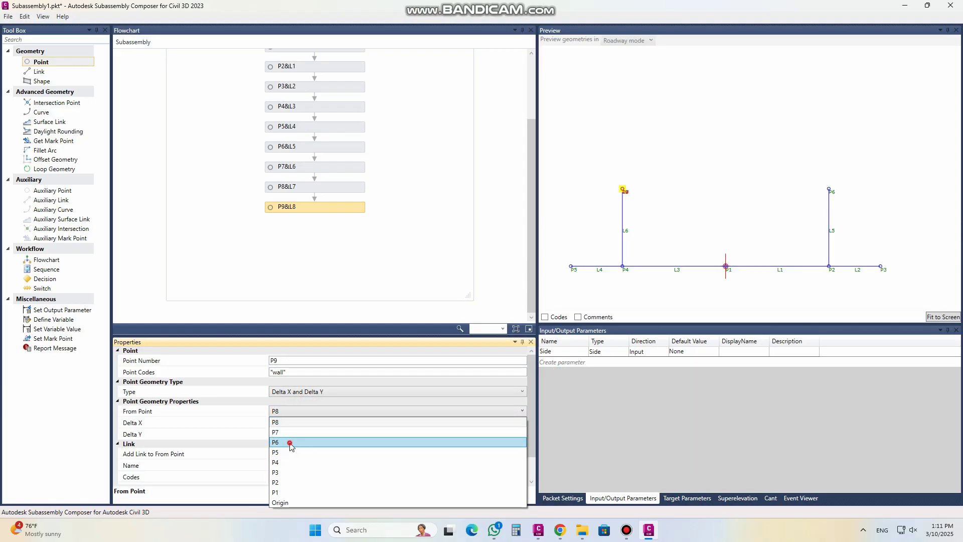
{"action": "left_click", "coordinate": [291, 441]}
{"action": "left_click", "coordinate": [289, 428]}
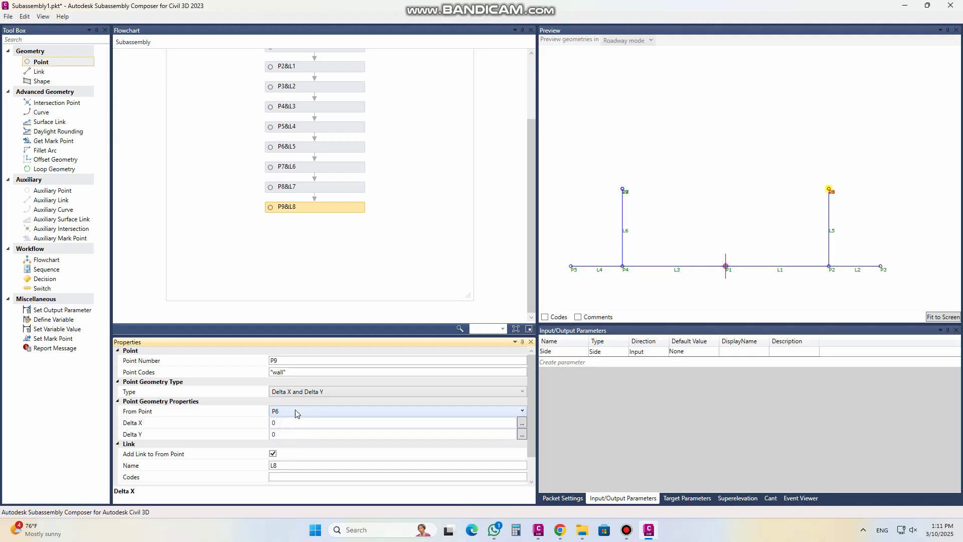
Step: Try the Slope and Delta X geometry type for P9 with a Delta X of 1
{"action": "left_click", "coordinate": [300, 392]}
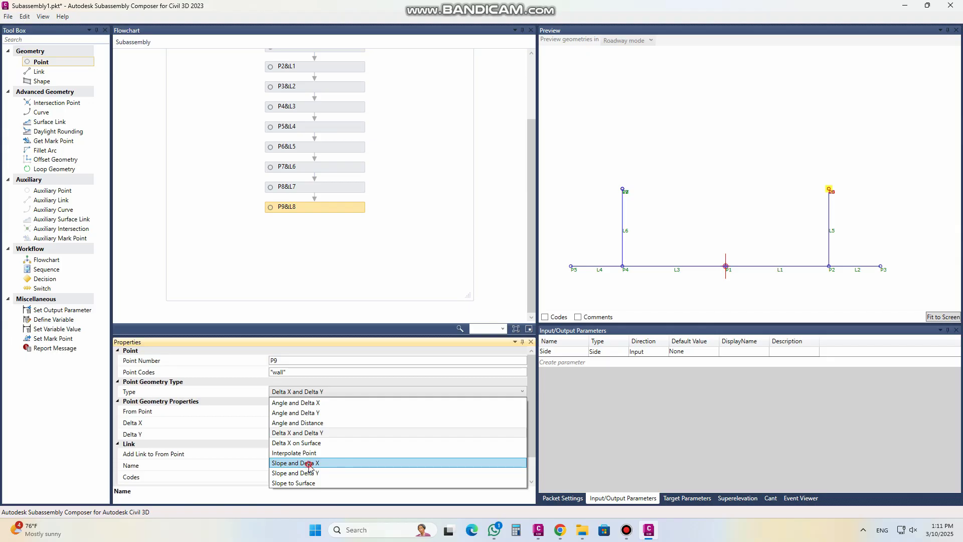
{"action": "left_click", "coordinate": [308, 464]}
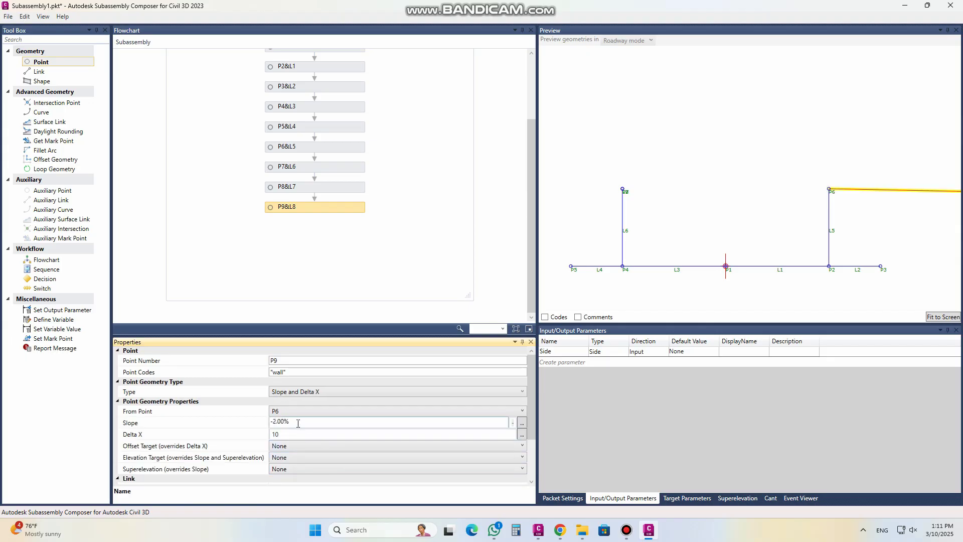
{"action": "left_click", "coordinate": [296, 435]}
{"action": "double_click", "coordinate": [284, 434]}
{"action": "type", "text": "1"}
{"action": "left_click", "coordinate": [319, 423]}
Step: Change P9's geometry type to Angle and Distance with an angle of 90 and a distance of 1
{"action": "left_click", "coordinate": [294, 393]}
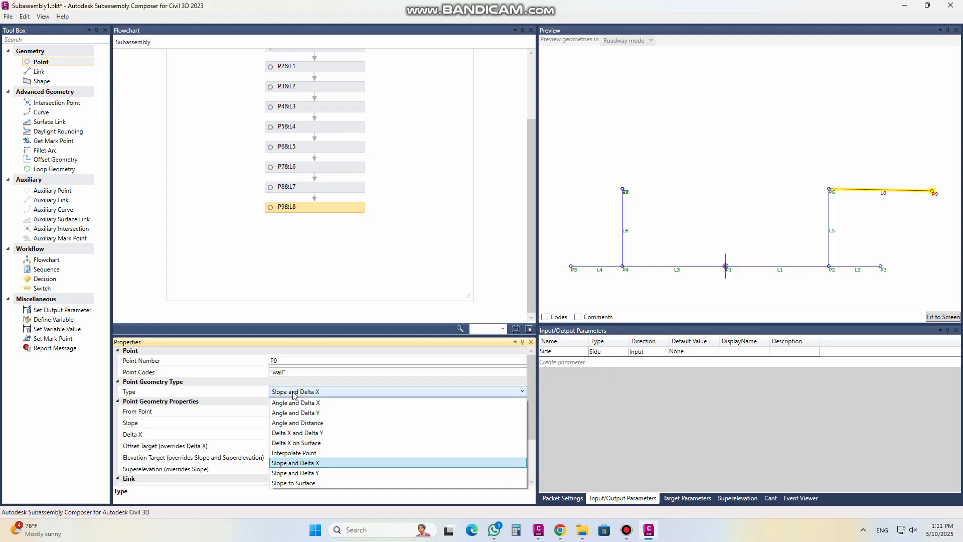
{"action": "left_click", "coordinate": [300, 422]}
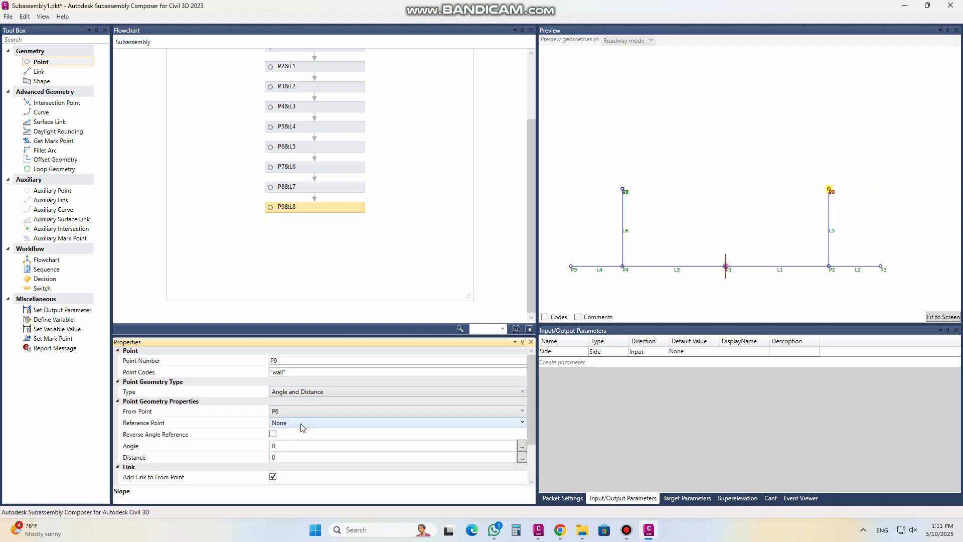
{"action": "left_click", "coordinate": [287, 446]}
{"action": "left_click", "coordinate": [281, 456]}
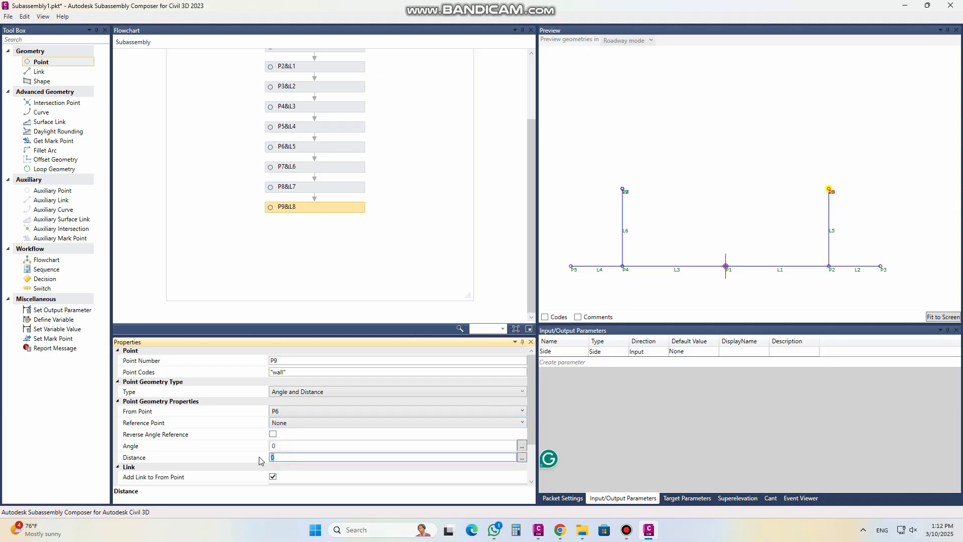
{"action": "left_click", "coordinate": [281, 445]}
{"action": "left_click_drag", "start_coordinate": [282, 445], "coordinate": [266, 448]}
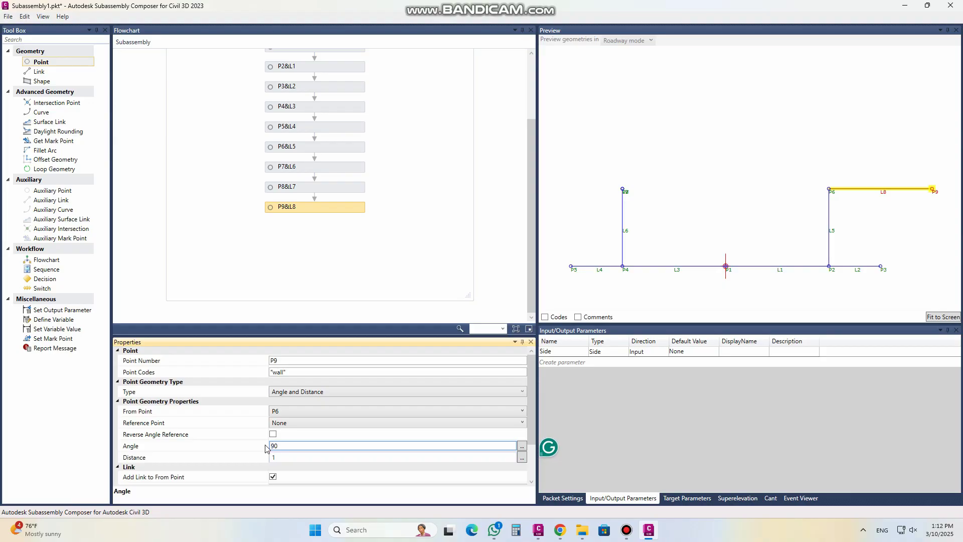
{"action": "left_click", "coordinate": [287, 457]}
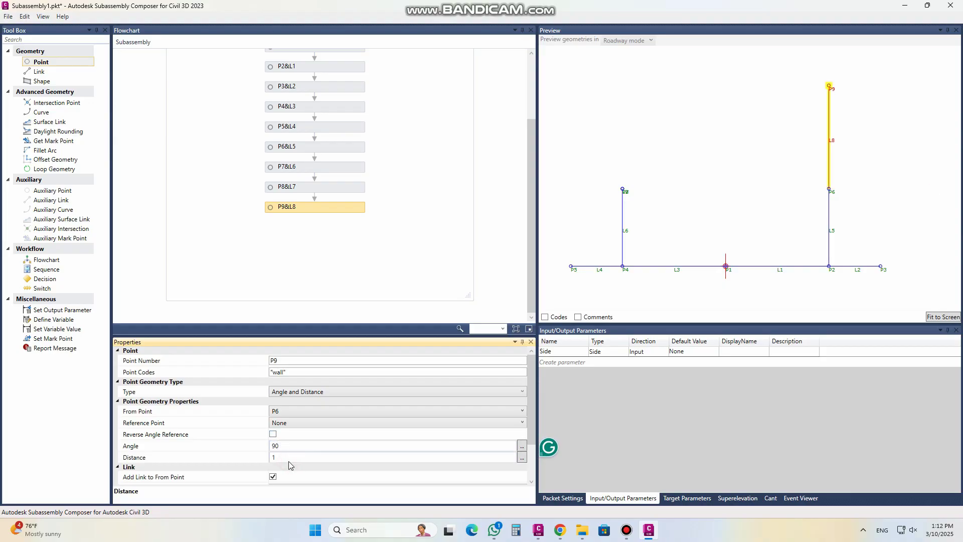
Step: Set P9's angle to 135 and its distance to 0.75
{"action": "left_click_drag", "start_coordinate": [289, 446], "coordinate": [265, 444]}
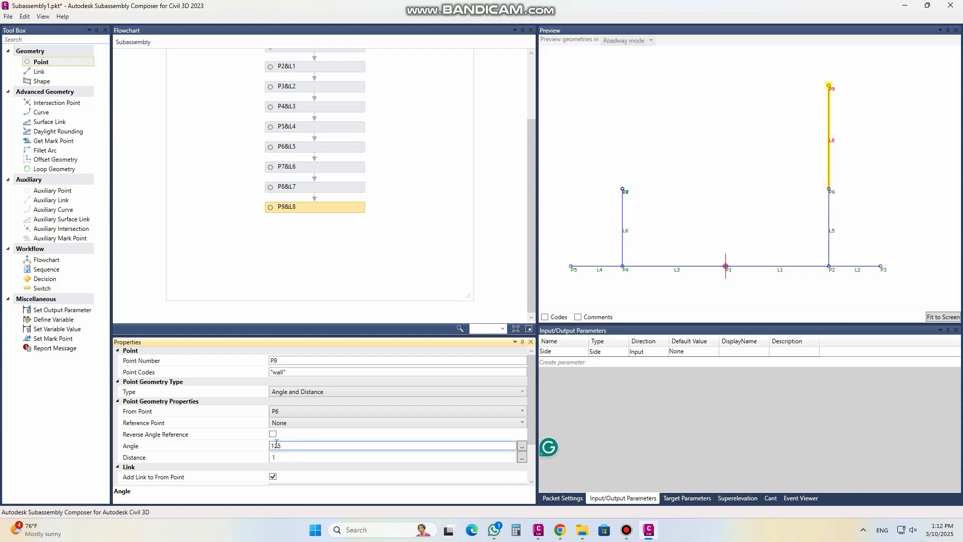
{"action": "left_click", "coordinate": [290, 457]}
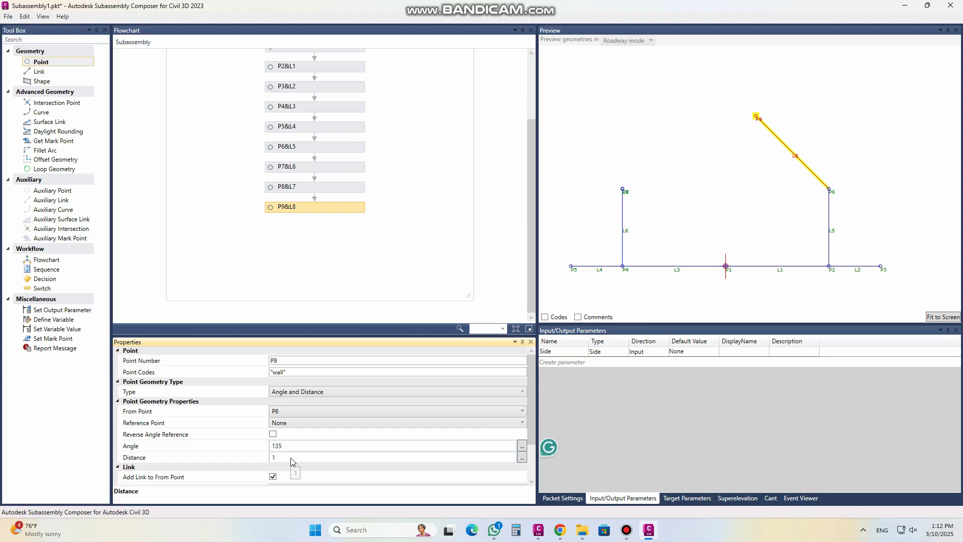
{"action": "left_click", "coordinate": [290, 457]}
{"action": "left_click_drag", "start_coordinate": [286, 457], "coordinate": [259, 458]}
{"action": "type", "text": "0.75"}
{"action": "left_click", "coordinate": [288, 448]}
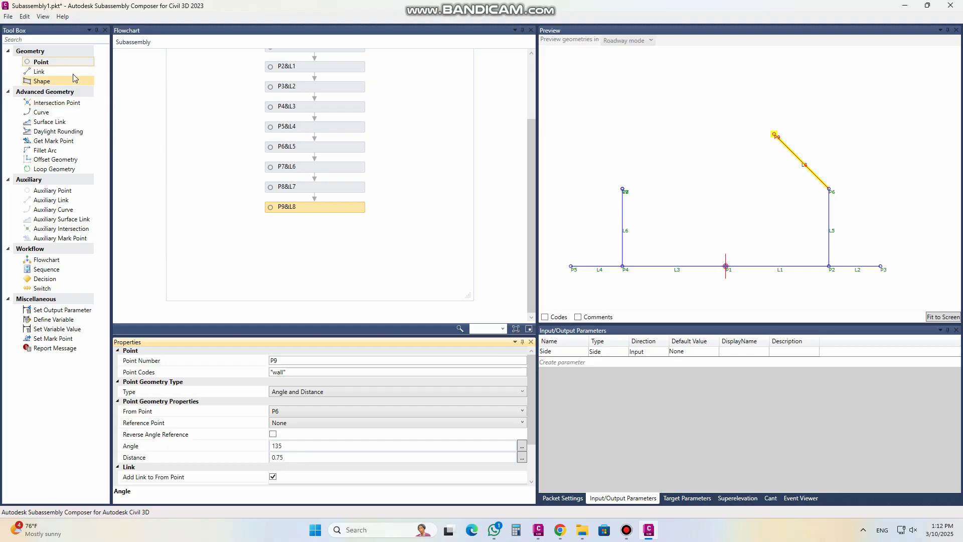
Step: Add point P10 below P9 in the flowchart with point code "wall"
{"action": "left_click", "coordinate": [63, 62]}
{"action": "left_click_drag", "start_coordinate": [63, 62], "coordinate": [326, 229]}
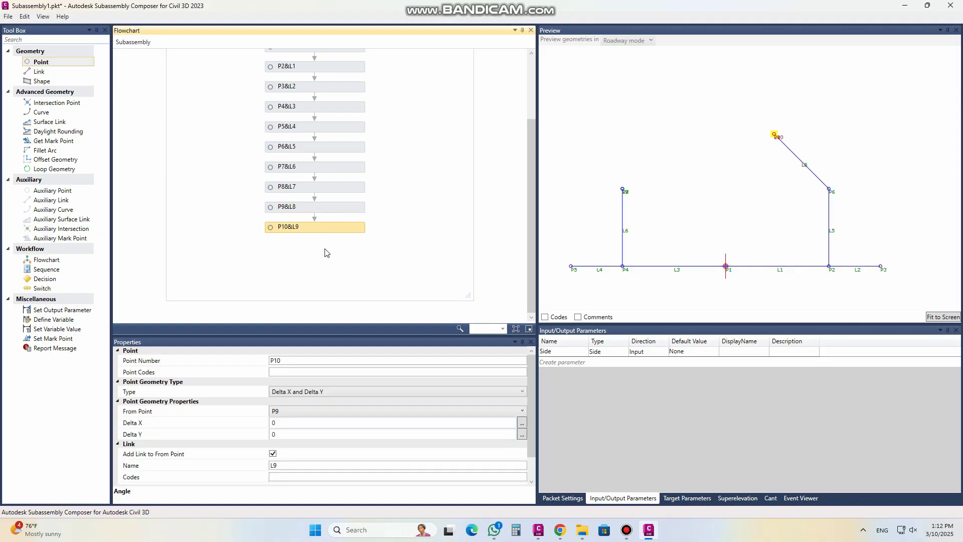
{"action": "left_click", "coordinate": [288, 372]}
{"action": "right_click", "coordinate": [291, 371]}
{"action": "left_click", "coordinate": [316, 395]}
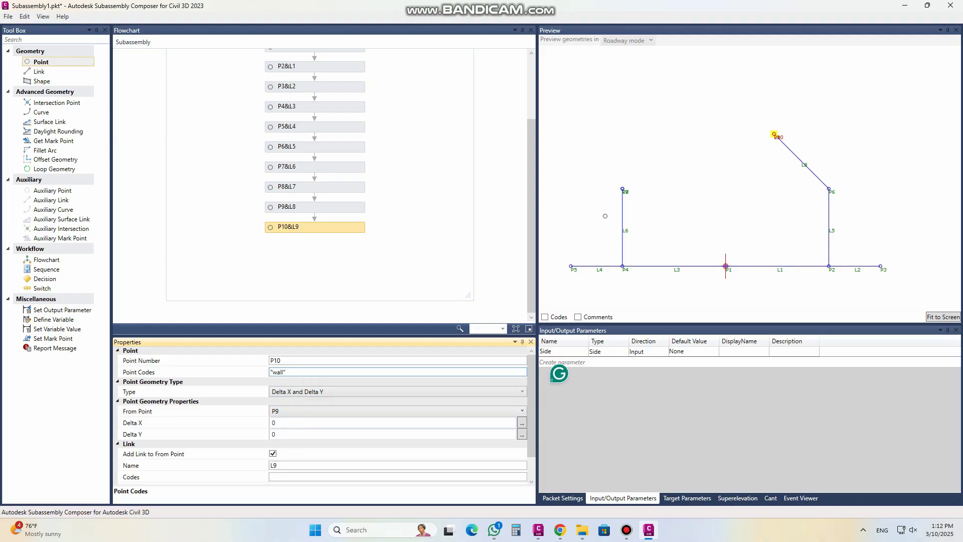
Step: Change P8's geometry type to Angle and Distance from P7, with an angle of 135 and a distance of 0.75
{"action": "left_click", "coordinate": [299, 187]}
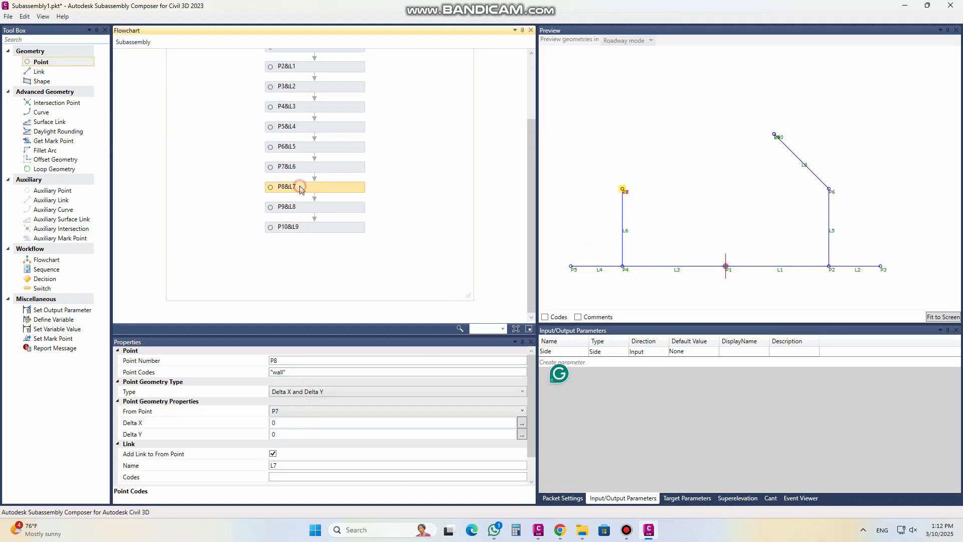
{"action": "left_click", "coordinate": [295, 412]}
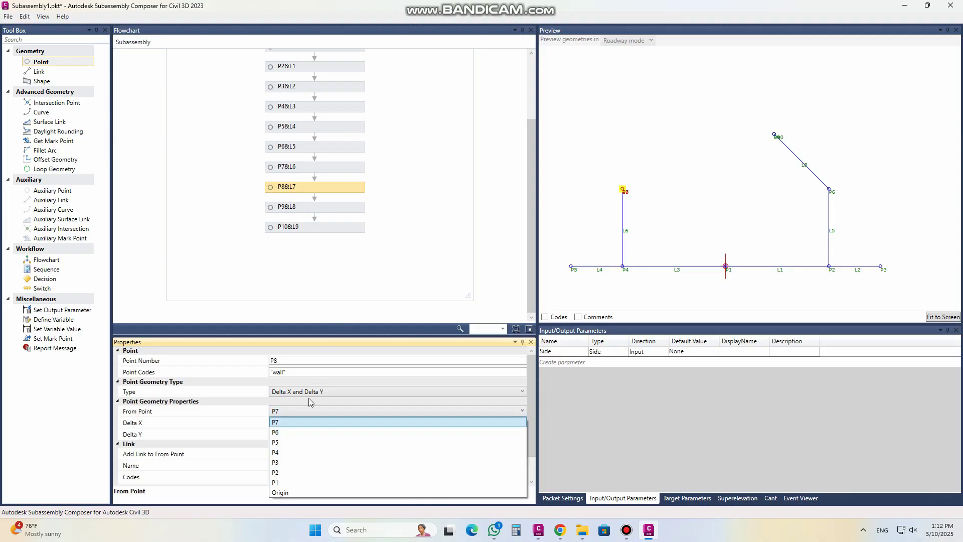
{"action": "left_click", "coordinate": [296, 422]}
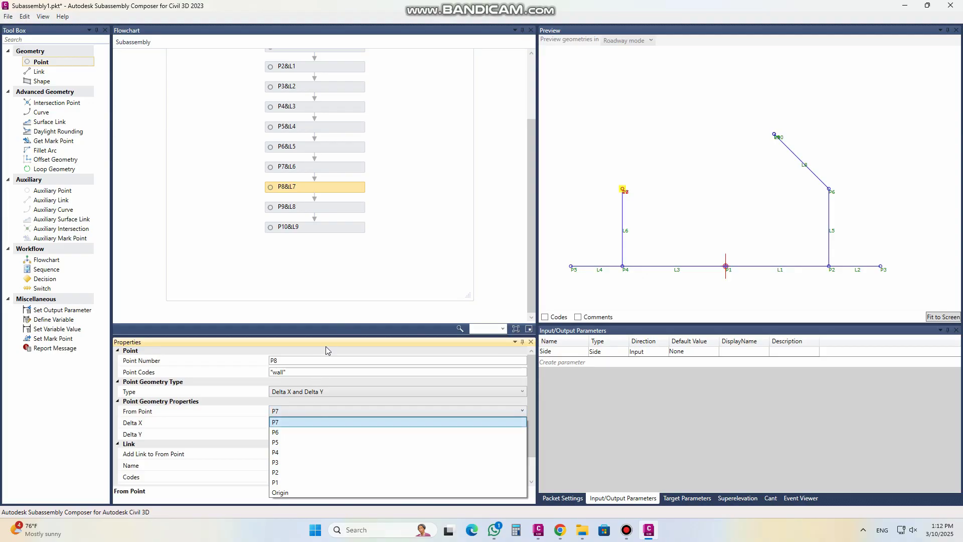
{"action": "left_click", "coordinate": [308, 391]}
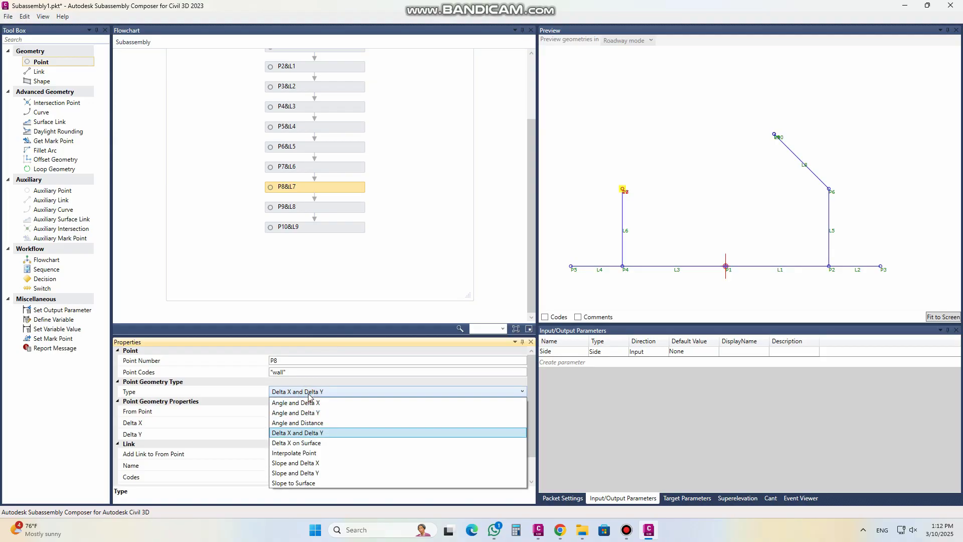
{"action": "left_click", "coordinate": [310, 424]}
{"action": "left_click", "coordinate": [293, 445]}
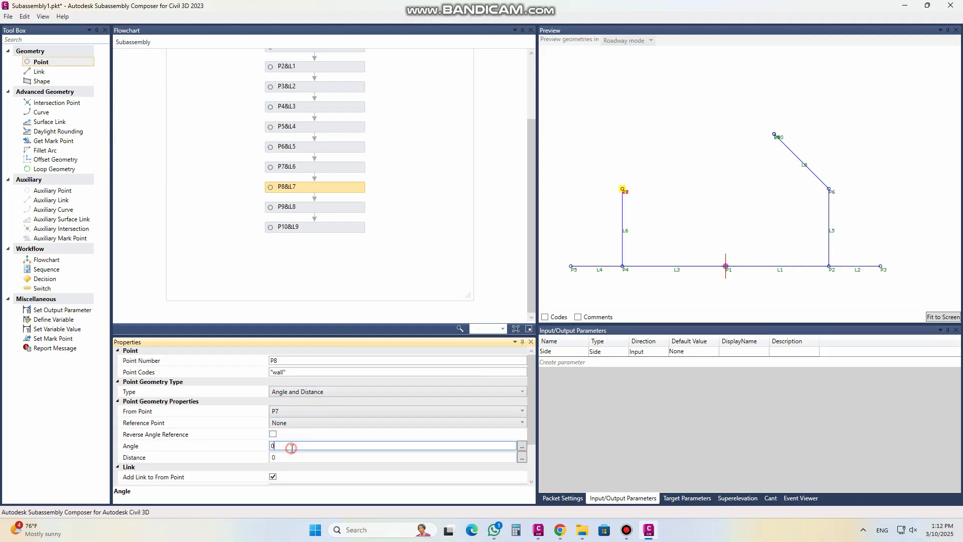
{"action": "type", "text": "135"}
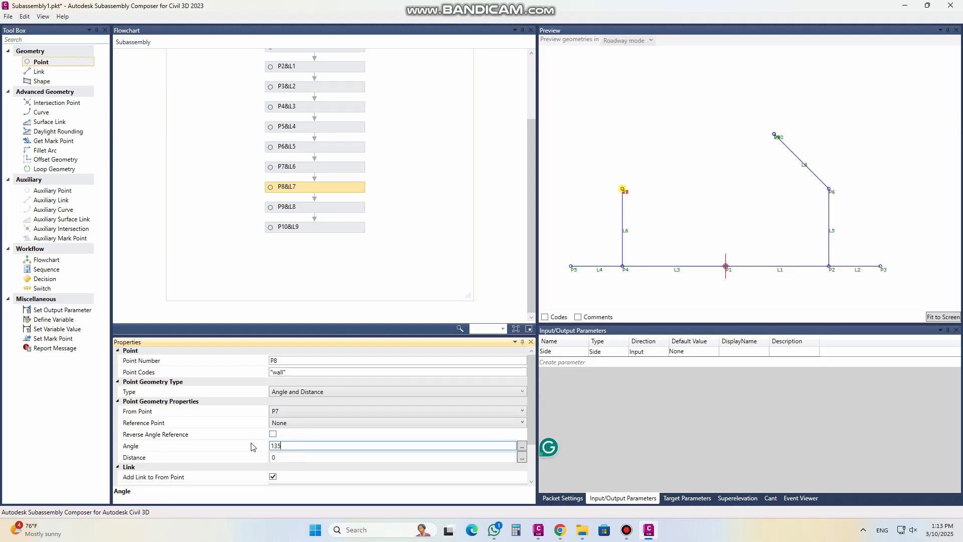
{"action": "left_click", "coordinate": [295, 454]}
{"action": "left_click", "coordinate": [284, 457]}
{"action": "key", "text": "BackSpace"}
{"action": "type", "text": ".75"}
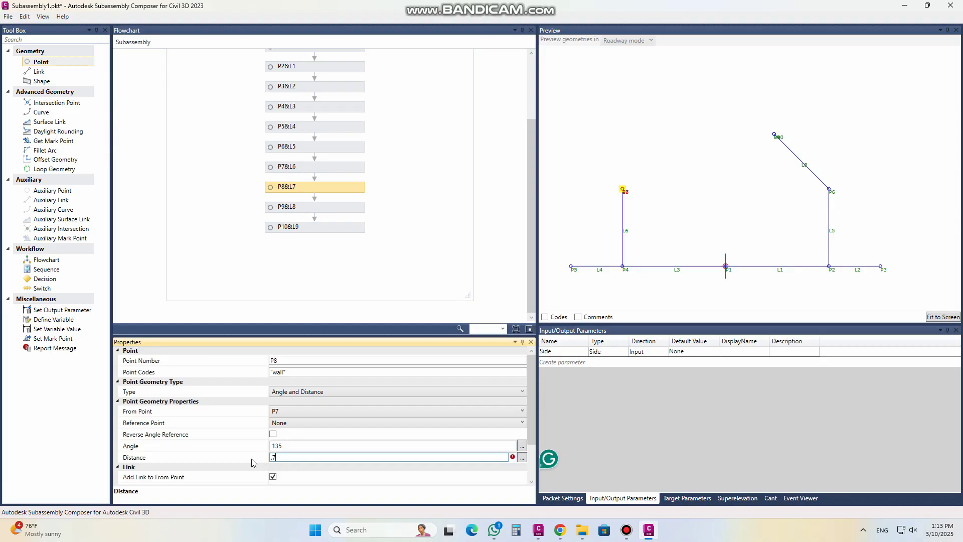
{"action": "left_click", "coordinate": [289, 447]}
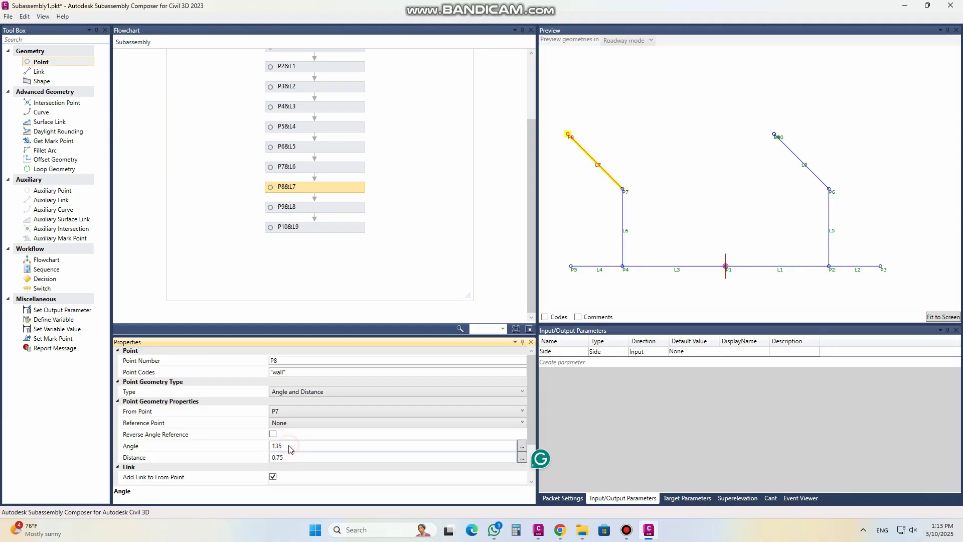
Step: Try the Reverse Angle Reference option on P8, leave it off, and set the angle to 45
{"action": "left_click", "coordinate": [272, 434]}
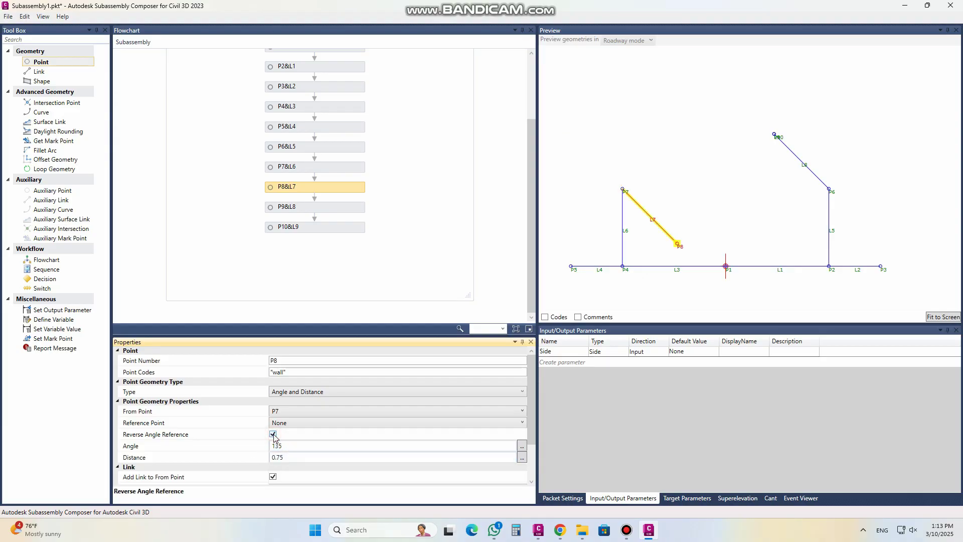
{"action": "left_click", "coordinate": [273, 434]}
{"action": "left_click", "coordinate": [277, 446]}
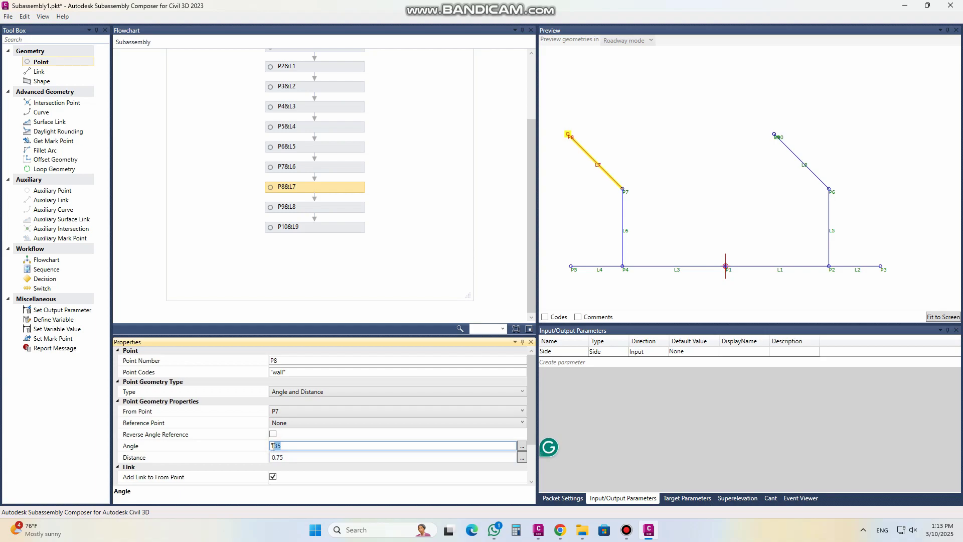
{"action": "double_click", "coordinate": [285, 446]}
{"action": "type", "text": "45"}
{"action": "left_click", "coordinate": [302, 456]}
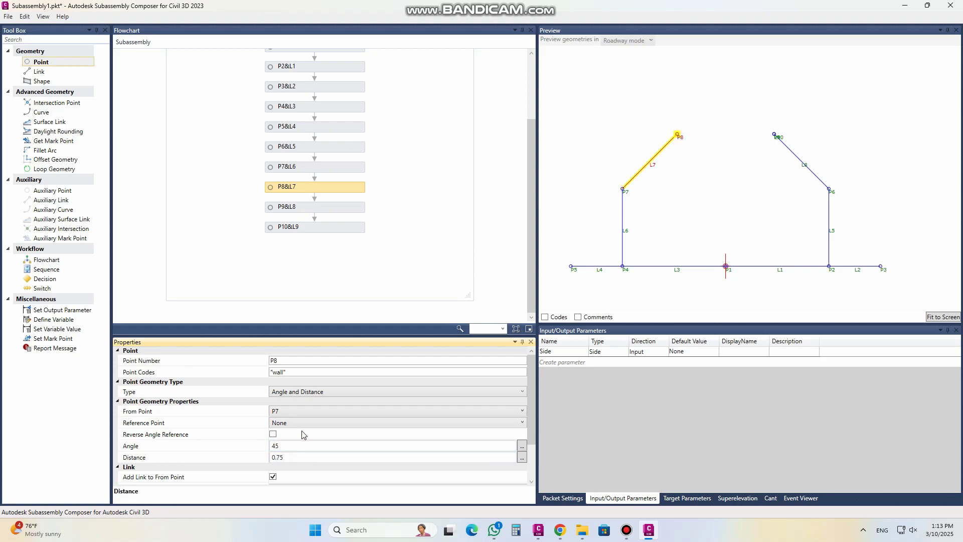
Step: Add link L10 below P10 in the flowchart and give it the link code "top"
{"action": "left_click_drag", "start_coordinate": [55, 73], "coordinate": [314, 245]}
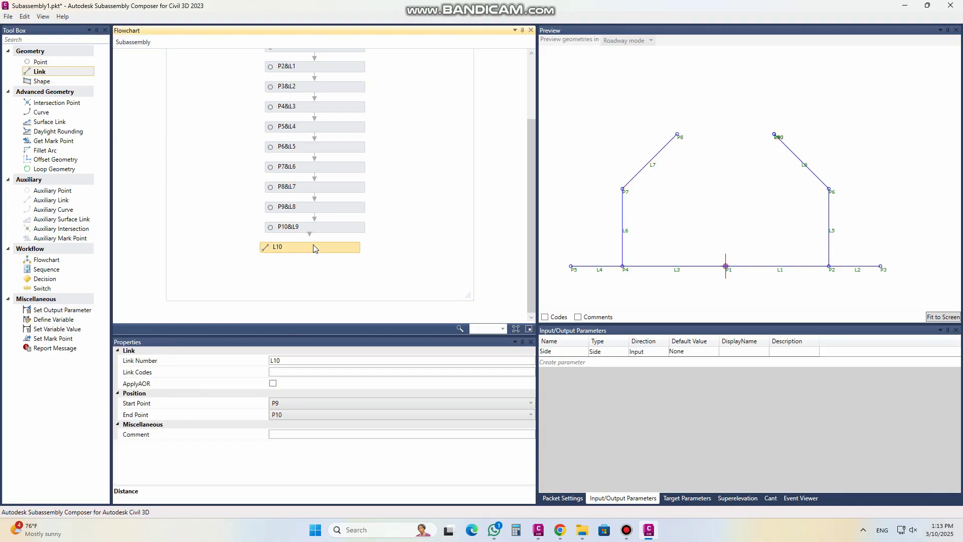
{"action": "left_click", "coordinate": [309, 372]}
{"action": "right_click", "coordinate": [310, 371]}
{"action": "left_click", "coordinate": [326, 404]}
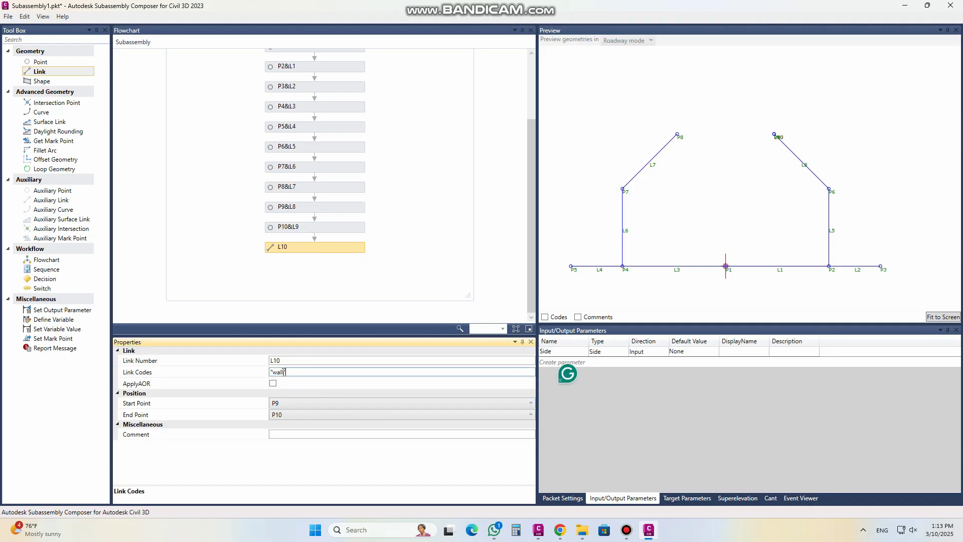
{"action": "key", "text": "BackSpace"}
{"action": "key", "text": "BackSpace"}
{"action": "key", "text": "BackSpace"}
{"action": "key", "text": "BackSpace"}
{"action": "key", "text": "BackSpace"}
{"action": "type", "text": "top\""}
Step: Set link L10's Start Point to P8
{"action": "left_click", "coordinate": [299, 404]}
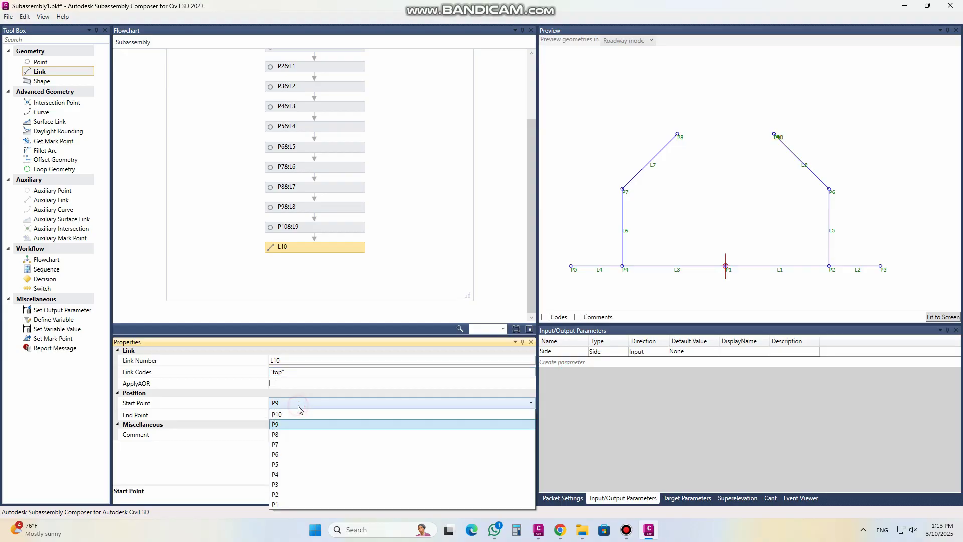
{"action": "left_click", "coordinate": [292, 433]}
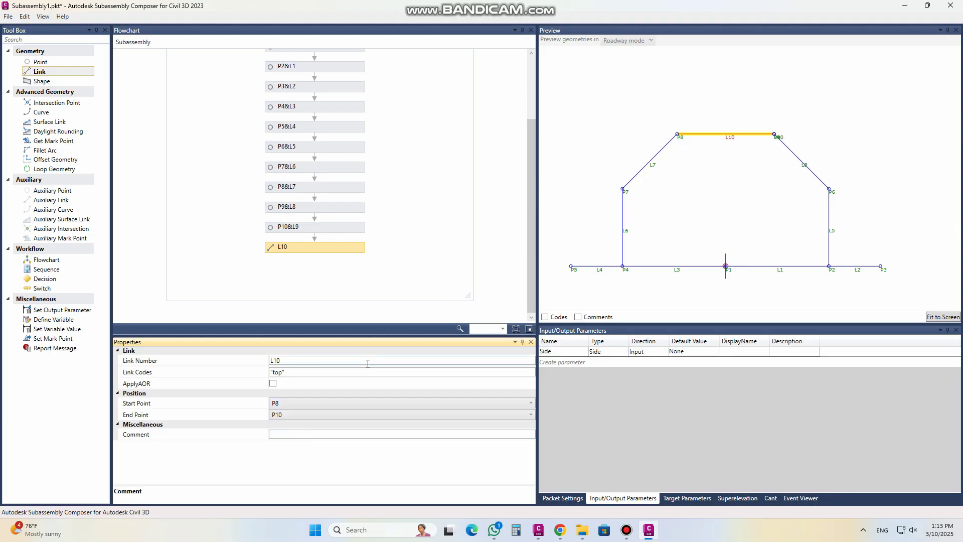
{"action": "left_click", "coordinate": [318, 361]}
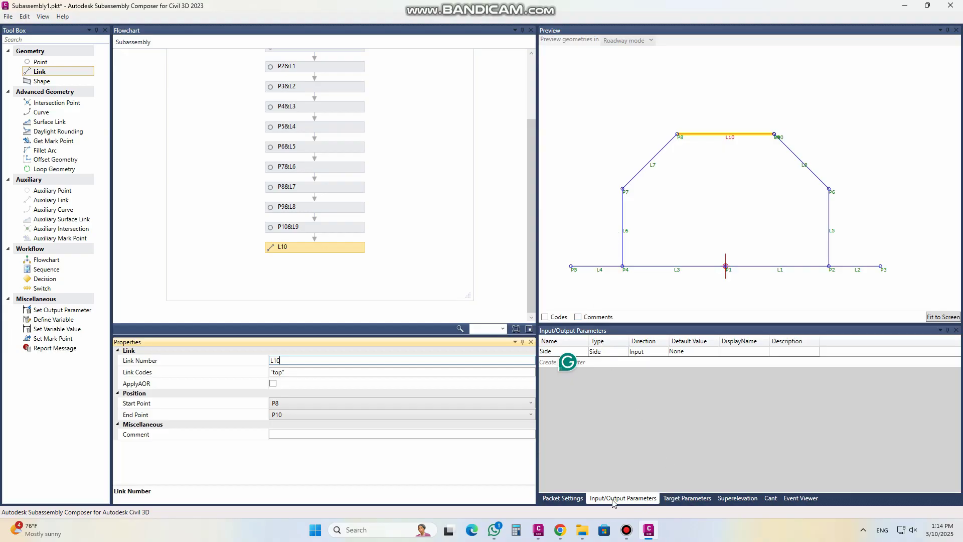
Step: Rename the subassembly in the packet settings as boxculvertwithwingswall
{"action": "left_click", "coordinate": [562, 499]}
{"action": "left_click", "coordinate": [825, 377]}
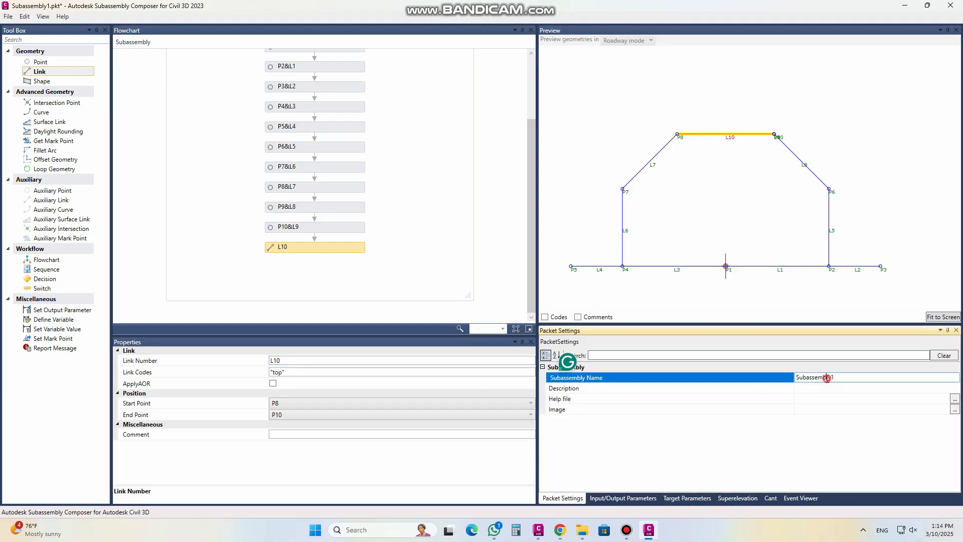
{"action": "double_click", "coordinate": [835, 377]}
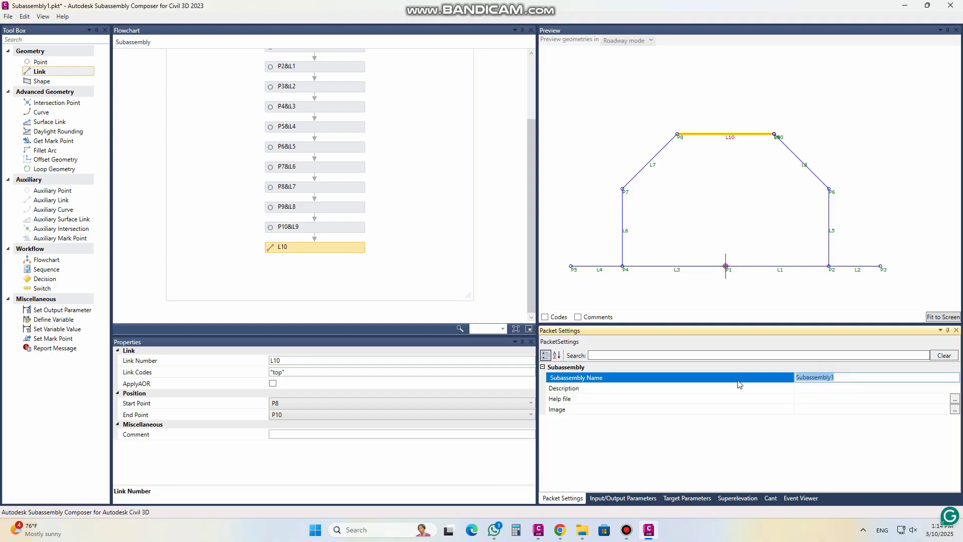
{"action": "type", "text": "boxculvertwithwingswall"}
{"action": "left_click", "coordinate": [798, 387]}
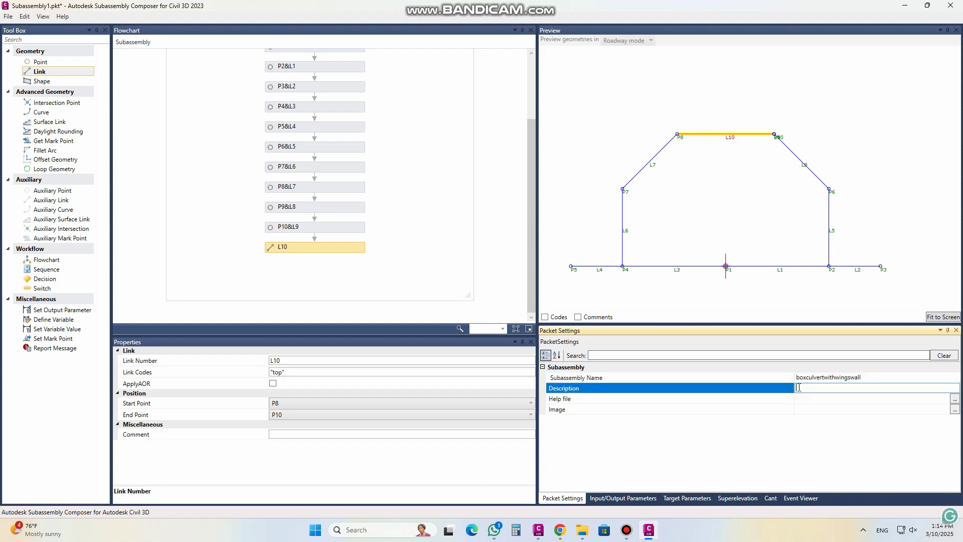
Step: Create a new input parameter for the base half width and name it halfcl
{"action": "left_click", "coordinate": [612, 496]}
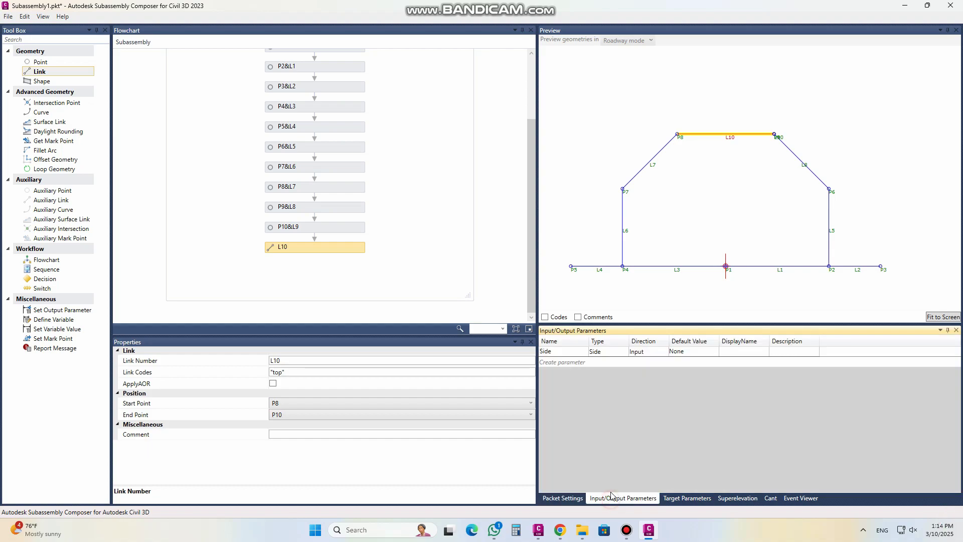
{"action": "left_click", "coordinate": [554, 361]}
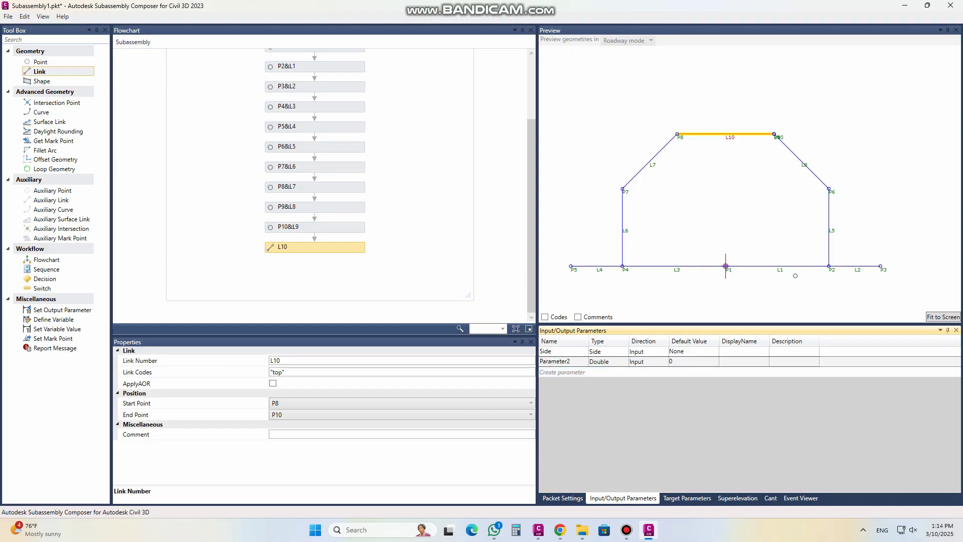
{"action": "left_click", "coordinate": [781, 271]}
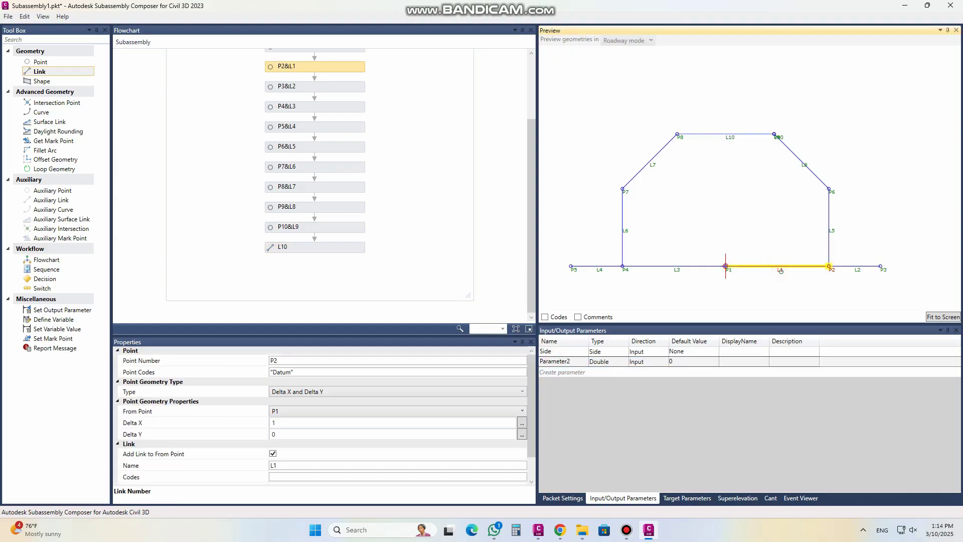
{"action": "left_click", "coordinate": [577, 361]}
{"action": "left_click_drag", "start_coordinate": [577, 361], "coordinate": [534, 363]}
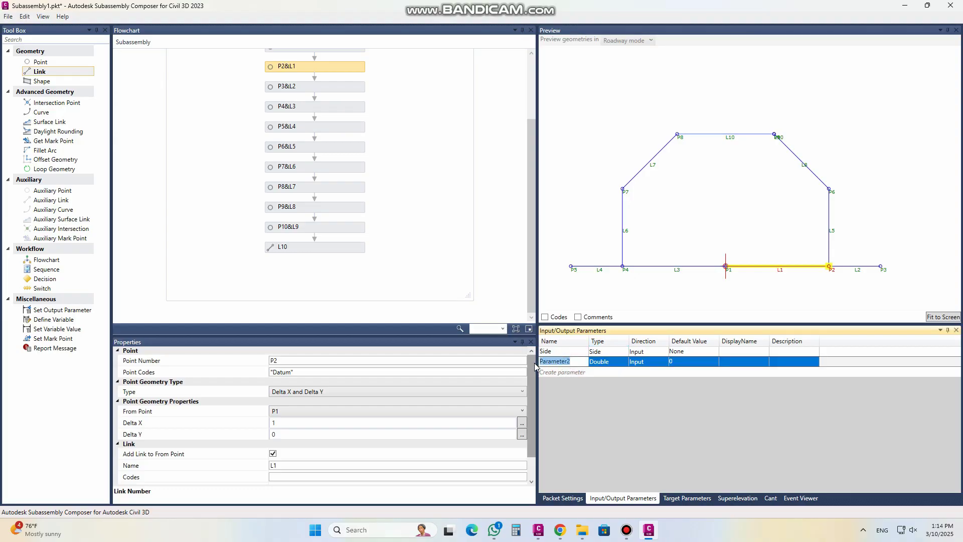
{"action": "type", "text": "halfcl"}
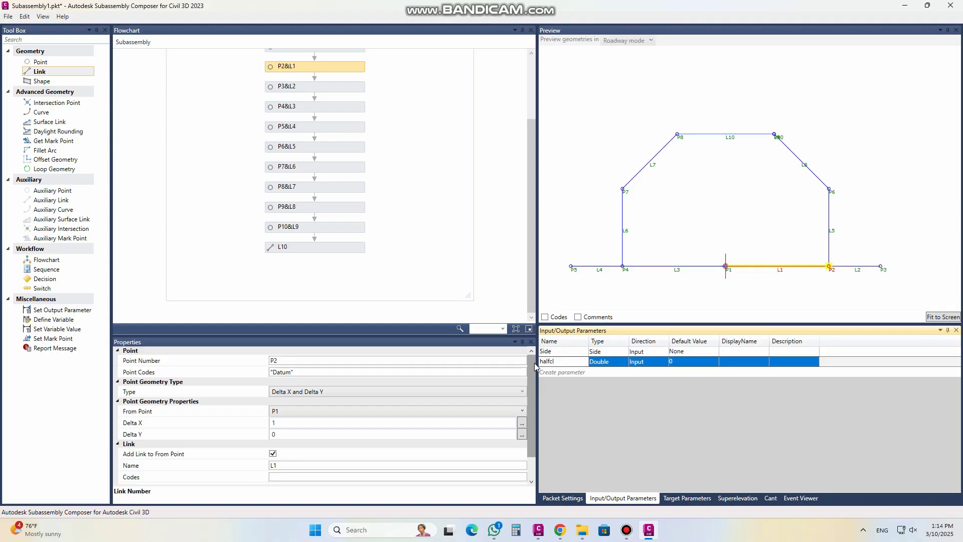
Step: Give the halfcl parameter a default value of 1 and the display name "dist from cl"
{"action": "left_click", "coordinate": [681, 362]}
{"action": "type", "text": "1"}
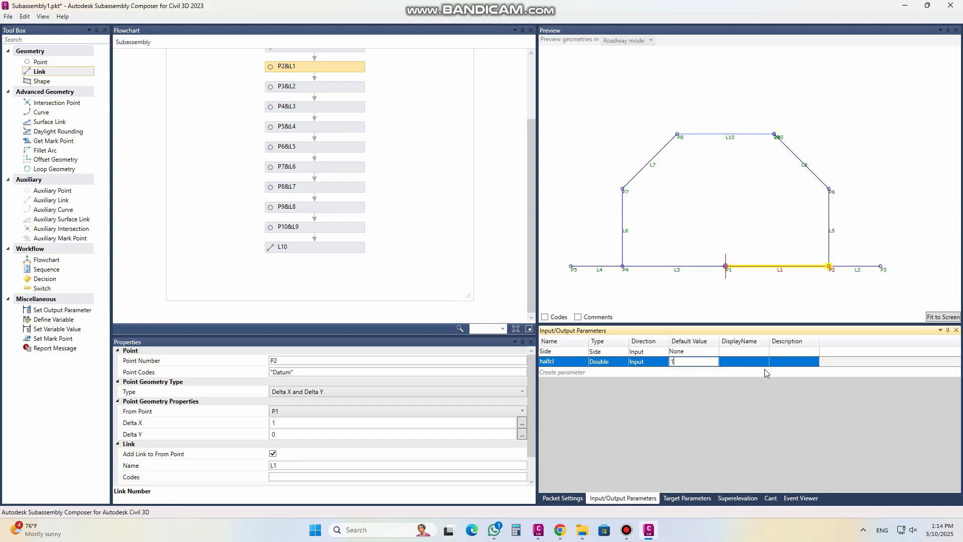
{"action": "left_click", "coordinate": [733, 364]}
{"action": "left_click", "coordinate": [733, 365]}
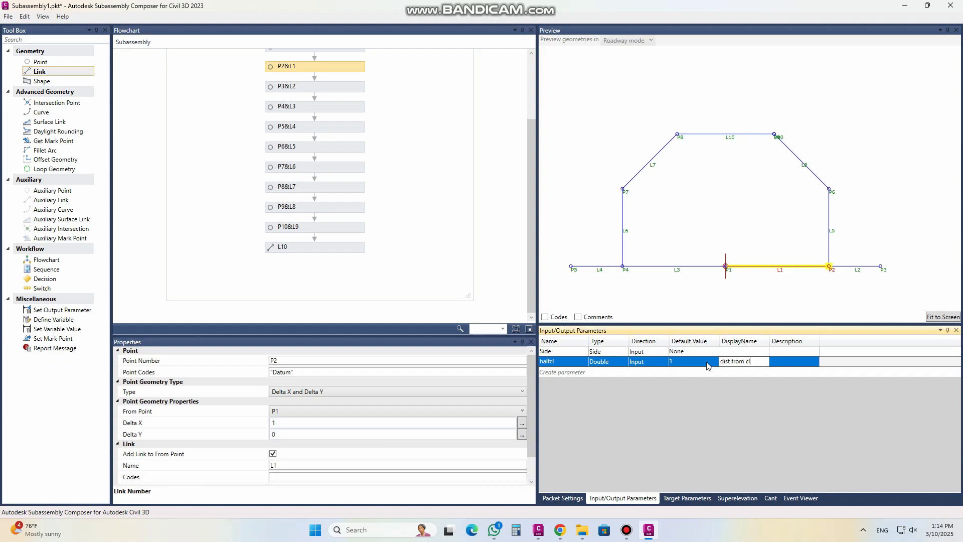
{"action": "left_click", "coordinate": [625, 365]}
Step: Copy the parameter name halfcl and use it as P2's Delta X value
{"action": "left_click", "coordinate": [557, 361]}
{"action": "double_click", "coordinate": [557, 361]}
{"action": "right_click", "coordinate": [544, 362]}
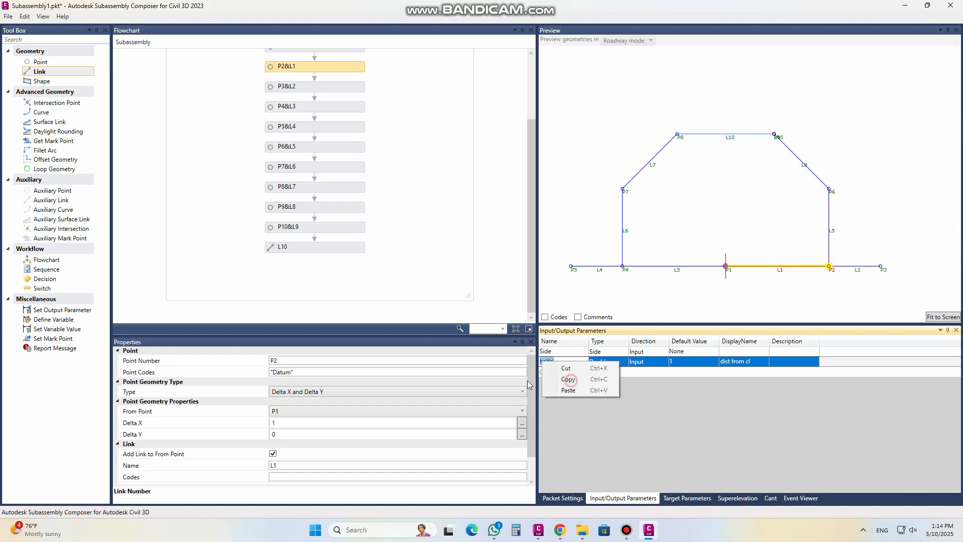
{"action": "left_click", "coordinate": [280, 422]}
{"action": "key", "text": "BackSpace"}
{"action": "left_click", "coordinate": [270, 422]}
{"action": "type", "text": "1"}
{"action": "double_click", "coordinate": [280, 422]}
{"action": "key", "text": "ctrl+v"}
{"action": "left_click", "coordinate": [277, 433]}
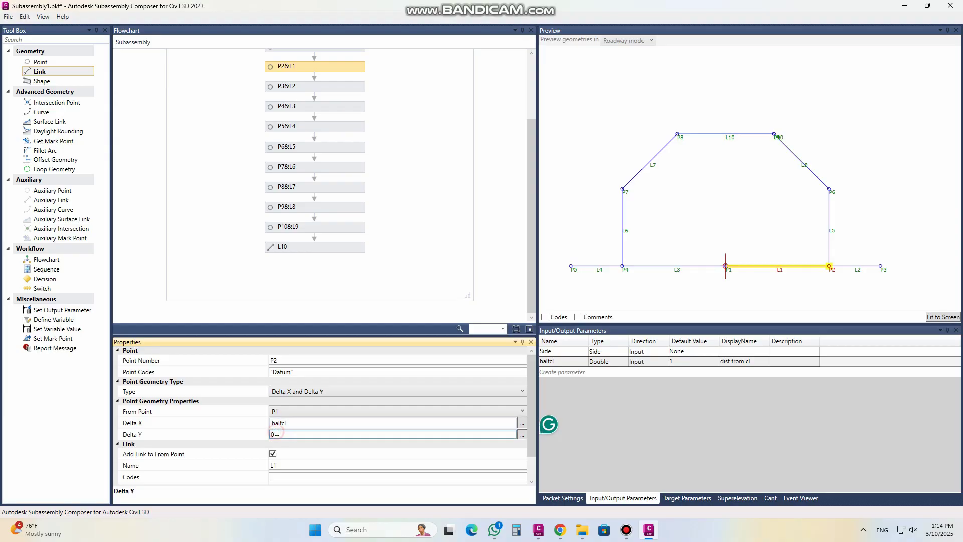
Step: Select point P4 with its link L3 for editing
{"action": "double_click", "coordinate": [674, 361]}
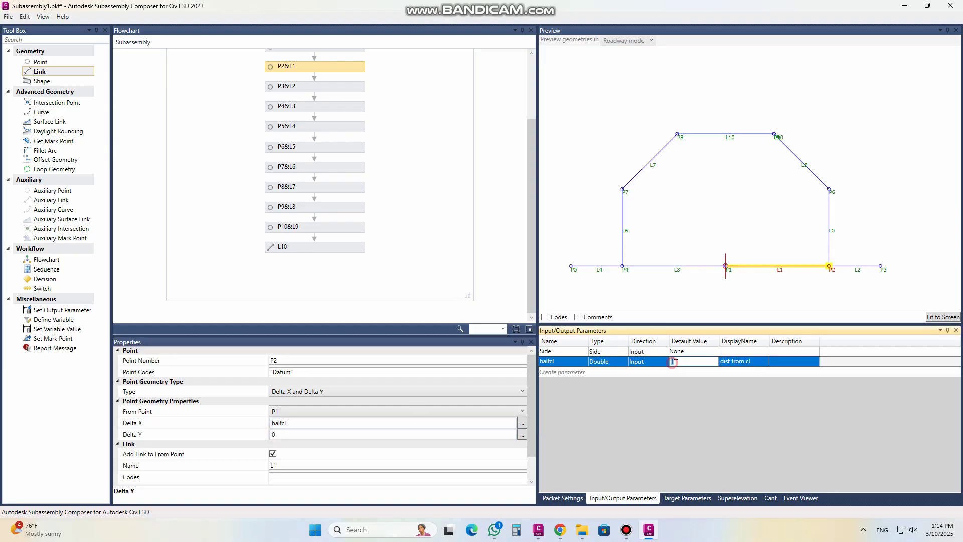
{"action": "left_click", "coordinate": [675, 266]}
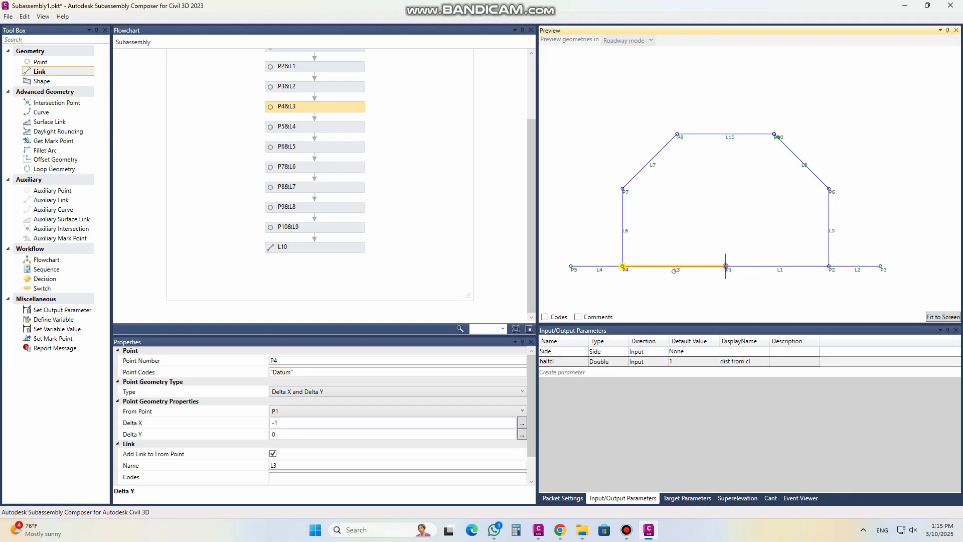
{"action": "left_click", "coordinate": [282, 435]}
{"action": "left_click_drag", "start_coordinate": [283, 435], "coordinate": [254, 434]}
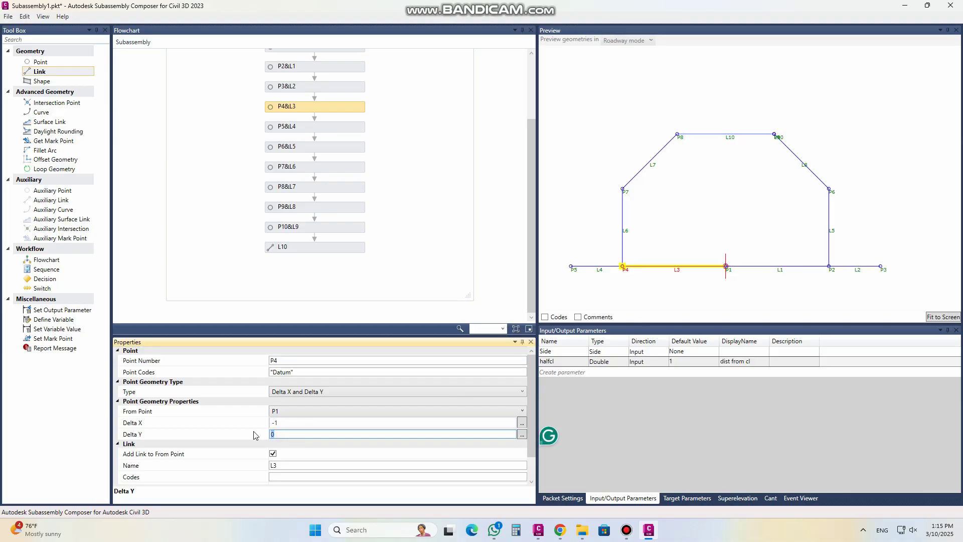
{"action": "type", "text": "halfcl"}
{"action": "key", "text": "BackSpace"}
{"action": "key", "text": "BackSpace"}
{"action": "key", "text": "BackSpace"}
{"action": "key", "text": "BackSpace"}
{"action": "key", "text": "BackSpace"}
{"action": "key", "text": "BackSpace"}
{"action": "type", "text": "0"}
Step: Set P4's Delta X to the negative parameter expression -halfcl
{"action": "left_click", "coordinate": [316, 423]}
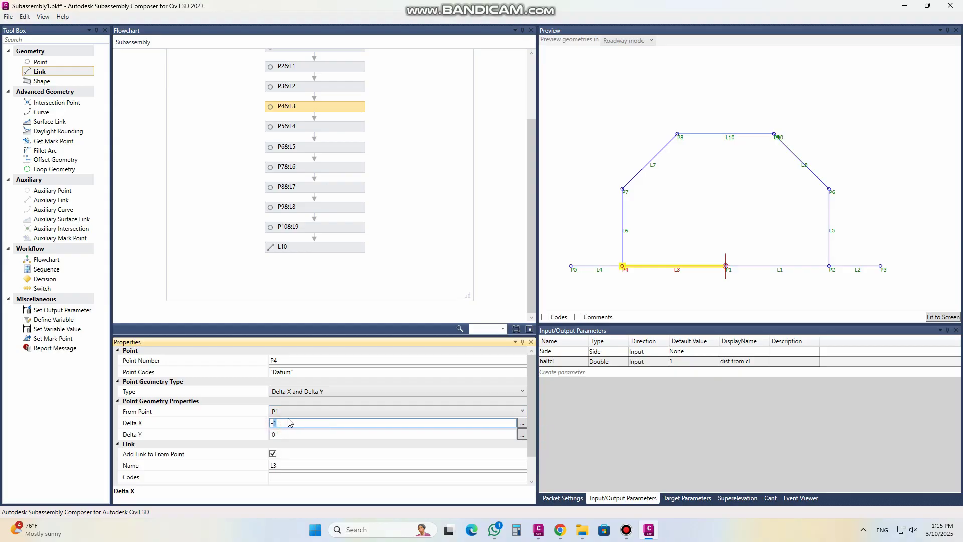
{"action": "type", "text": "halfcl"}
{"action": "left_click", "coordinate": [316, 433]}
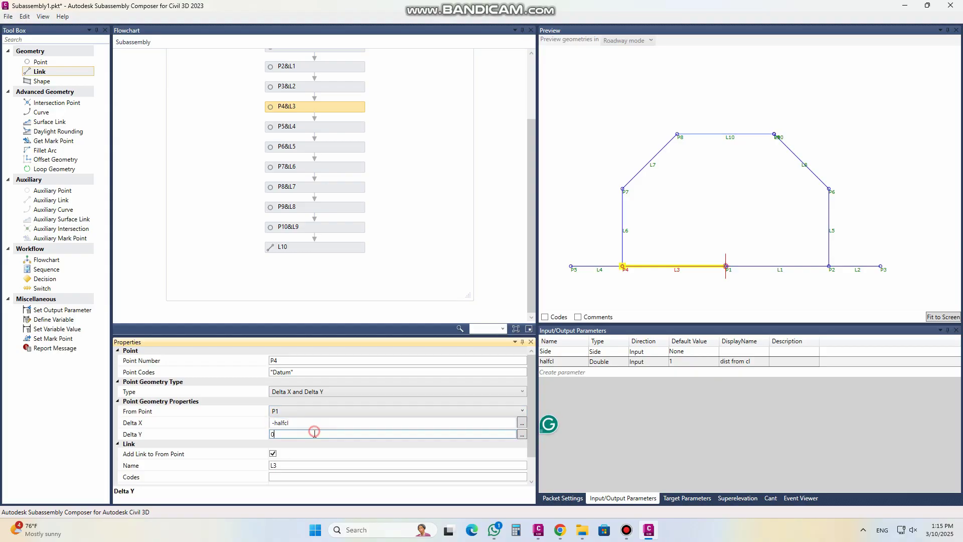
Step: Test the halfcl parameter with a default value of 1.5 and set it back to 1
{"action": "left_click", "coordinate": [774, 266]}
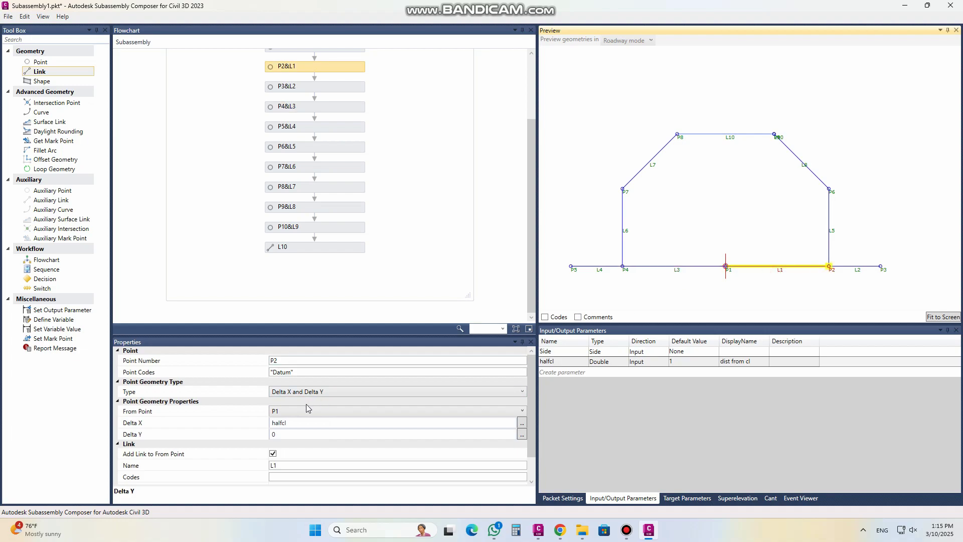
{"action": "left_click", "coordinate": [677, 362]}
{"action": "left_click", "coordinate": [676, 362]}
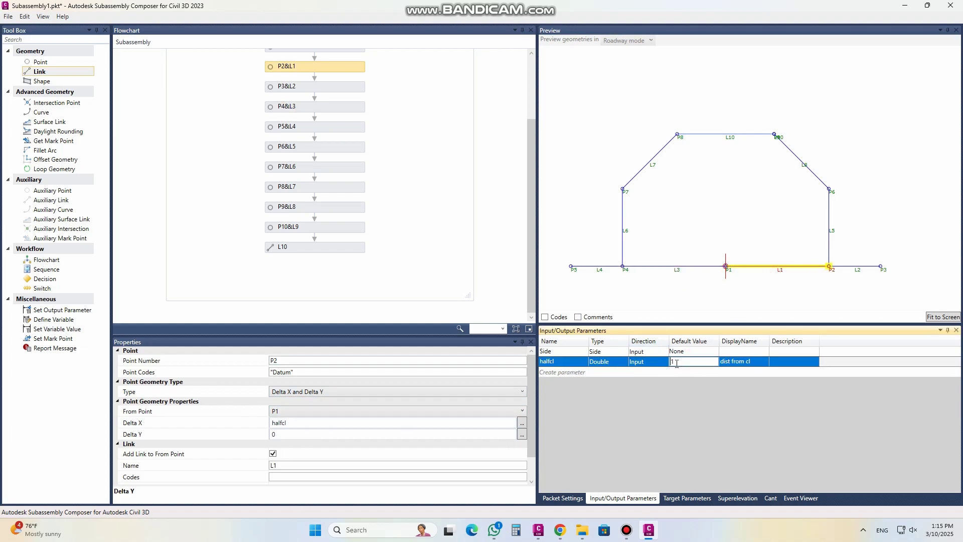
{"action": "key", "text": "Return"}
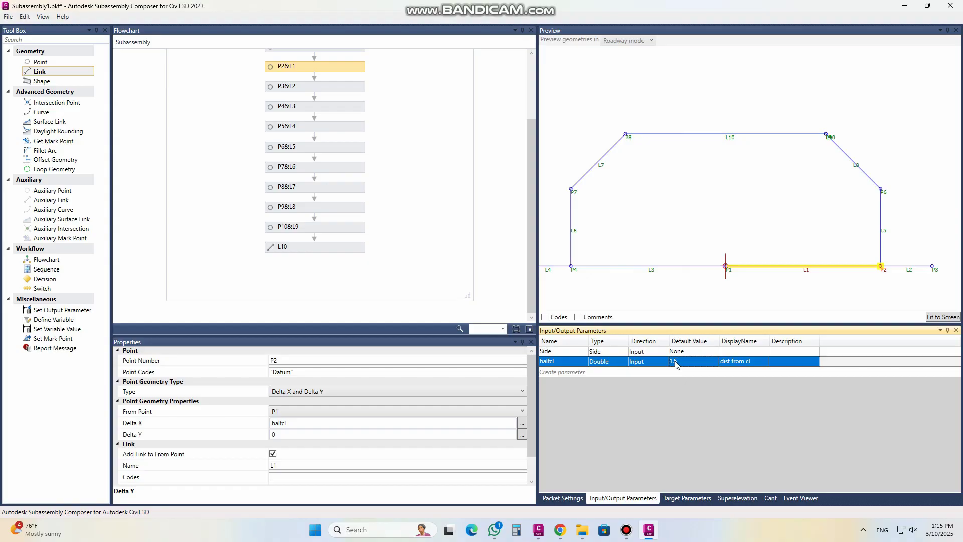
{"action": "left_click", "coordinate": [674, 363]}
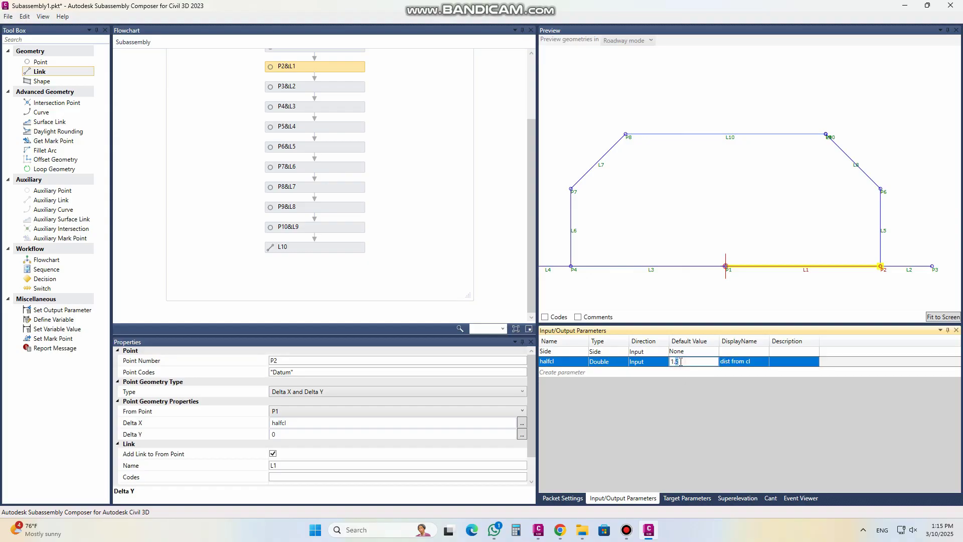
{"action": "type", "text": "1.0"}
{"action": "key", "text": "Return"}
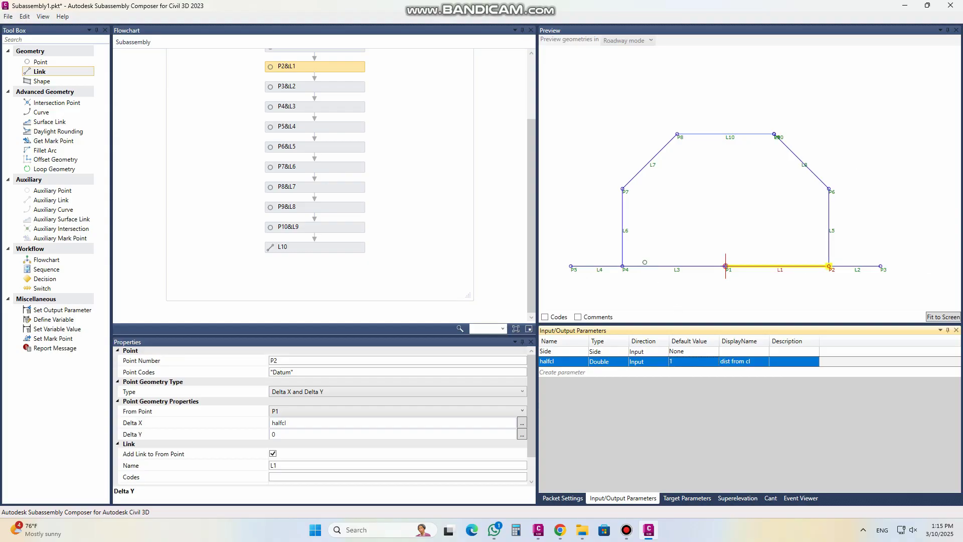
Step: Create an input parameter named wall with a default value of 0.75
{"action": "left_click", "coordinate": [561, 373]}
{"action": "left_click", "coordinate": [562, 371]}
{"action": "left_click", "coordinate": [574, 371]}
{"action": "double_click", "coordinate": [574, 372]}
{"action": "type", "text": "wall"}
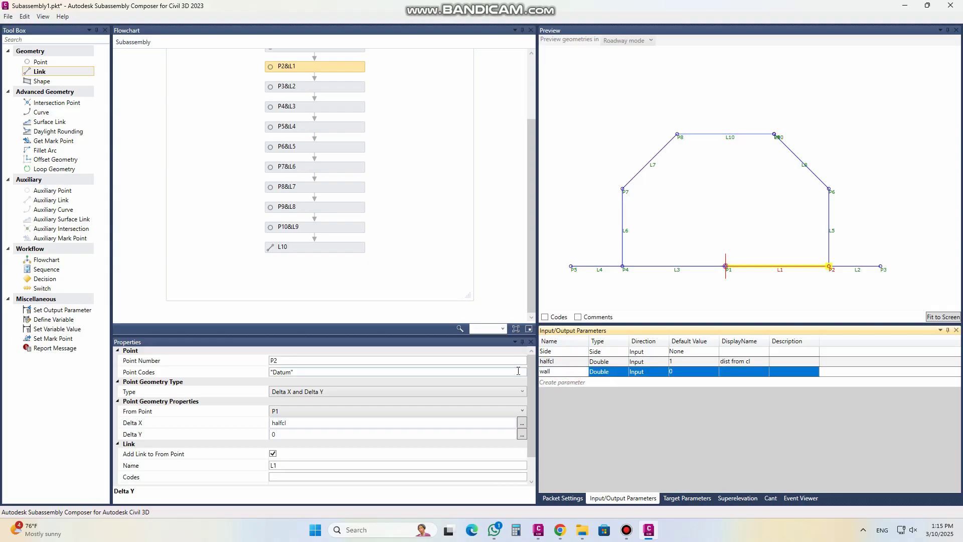
{"action": "left_click", "coordinate": [681, 372]}
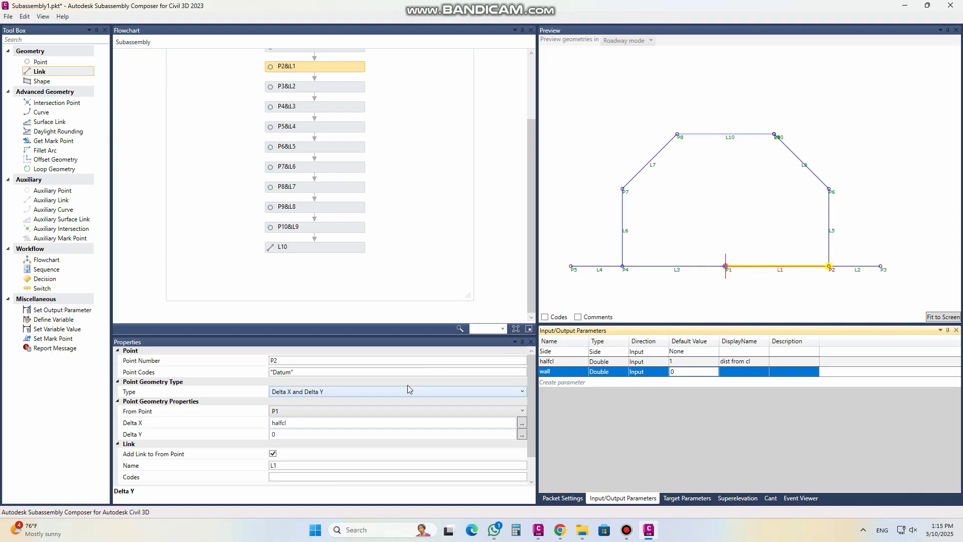
{"action": "left_click", "coordinate": [626, 230]}
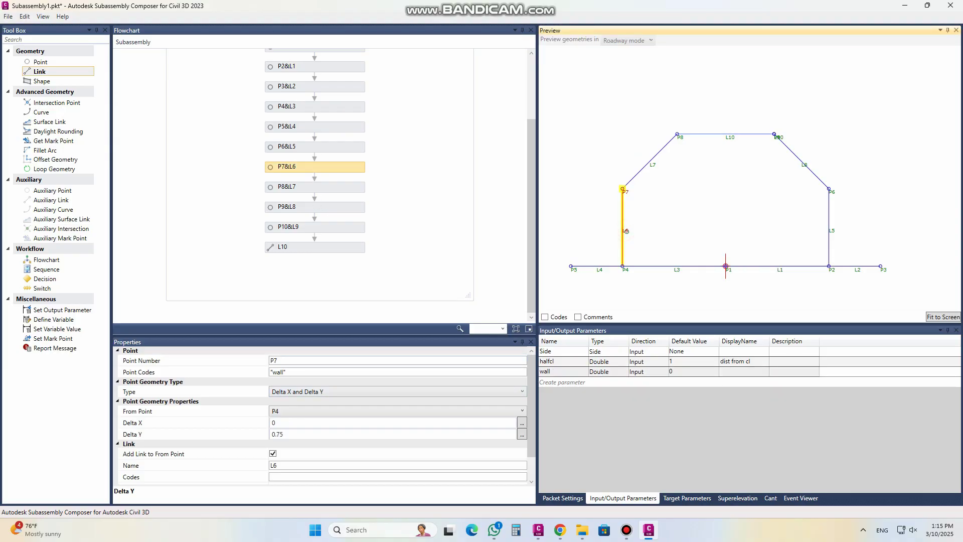
{"action": "left_click", "coordinate": [693, 373]}
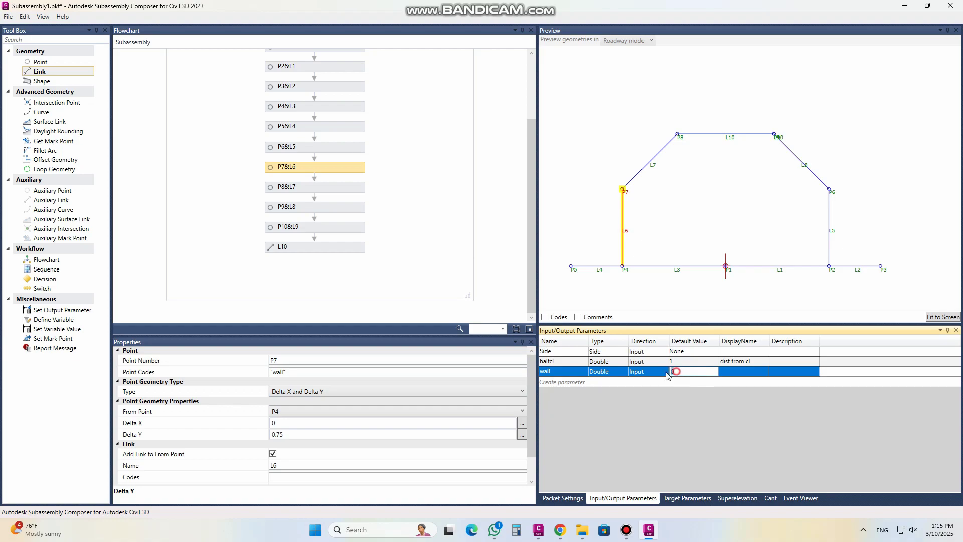
{"action": "type", "text": ".75"}
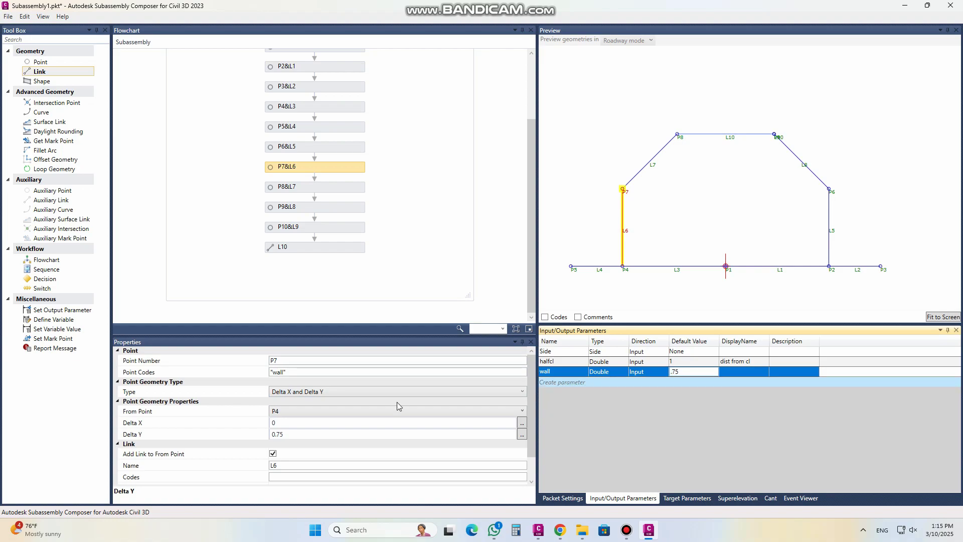
Step: Set P7's Delta Y to the parameter wall
{"action": "left_click", "coordinate": [318, 432]}
{"action": "left_click", "coordinate": [289, 434]}
{"action": "key", "text": "BackSpace"}
{"action": "key", "text": "BackSpace"}
{"action": "key", "text": "BackSpace"}
{"action": "key", "text": "BackSpace"}
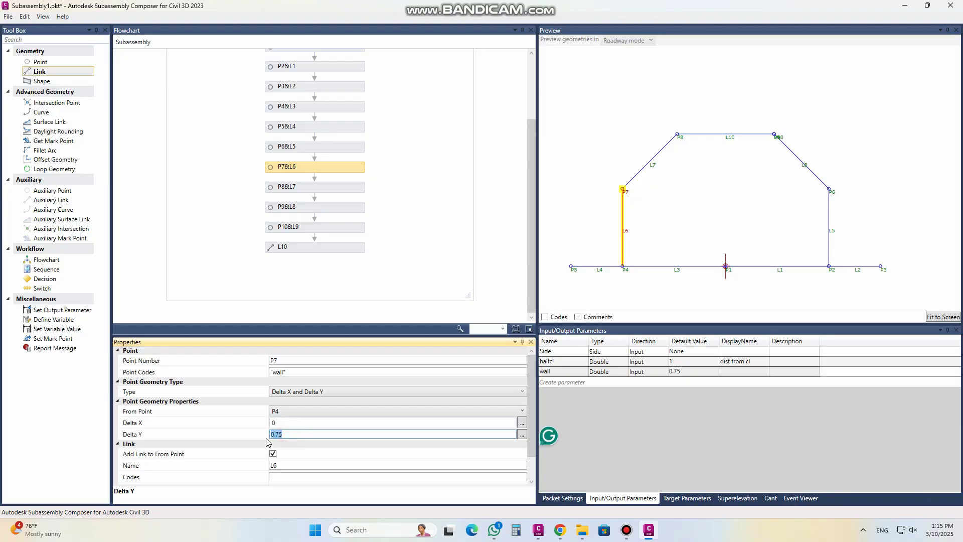
{"action": "type", "text": "waa"}
{"action": "key", "text": "BackSpace"}
{"action": "type", "text": "ll"}
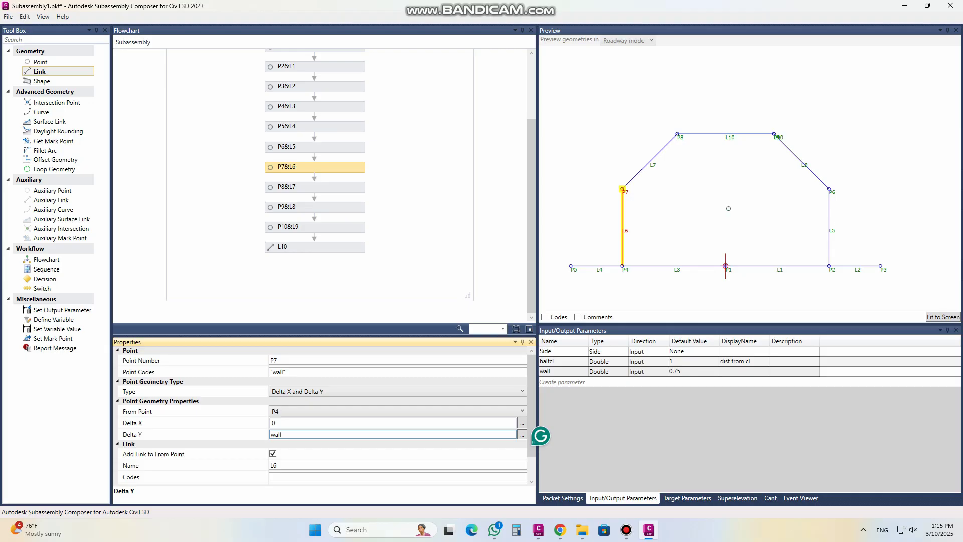
Step: Select point P6 with its link L5 and set its Delta Y to the parameter wall
{"action": "left_click", "coordinate": [832, 229]}
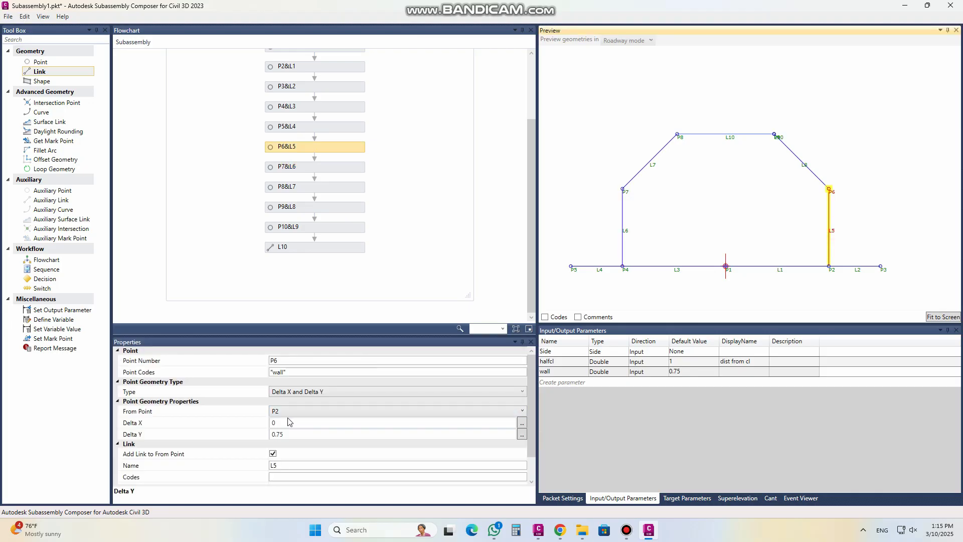
{"action": "left_click", "coordinate": [291, 433]}
{"action": "left_click_drag", "start_coordinate": [296, 434], "coordinate": [232, 431]}
{"action": "type", "text": "wall"}
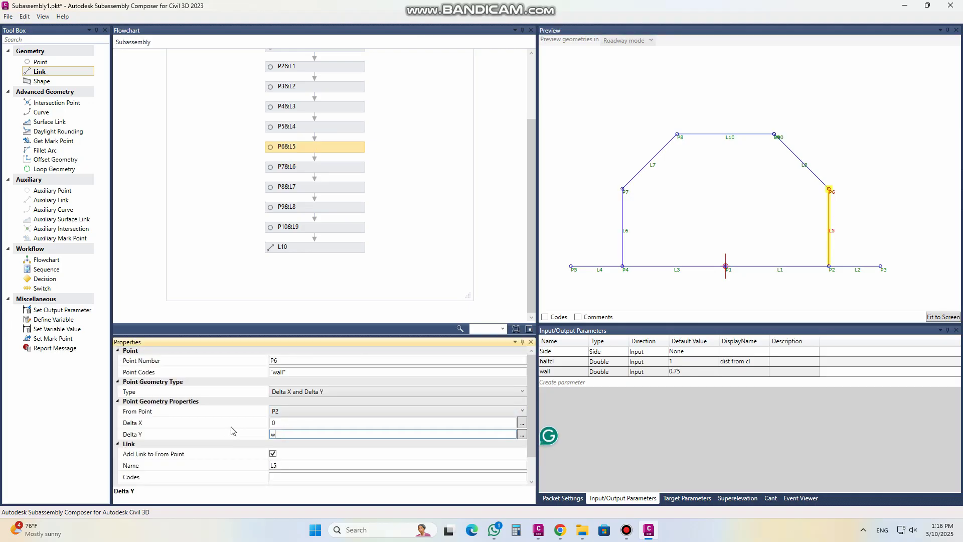
{"action": "left_click", "coordinate": [293, 425]}
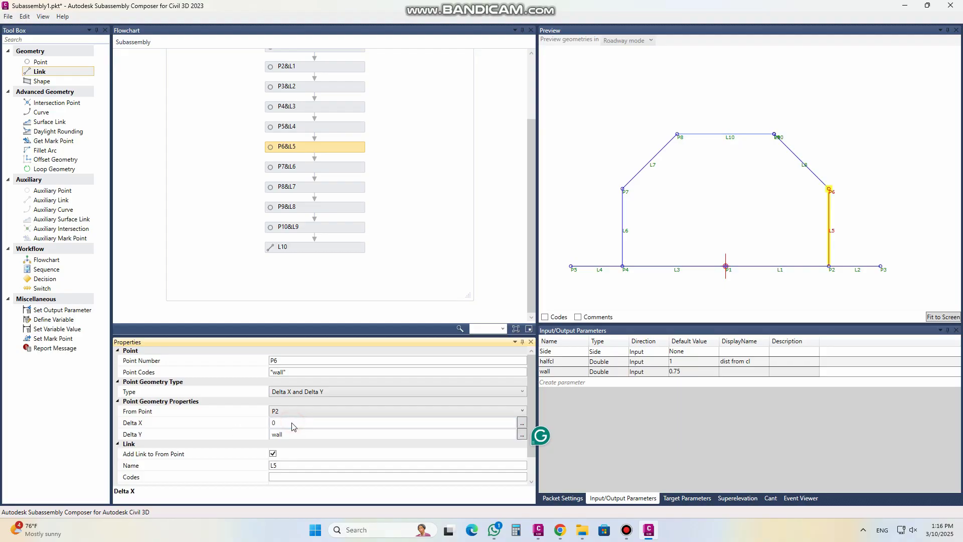
Step: Test the wall parameter with default values of 1 and 0.5, and set it back to 0.75
{"action": "left_click", "coordinate": [688, 372]}
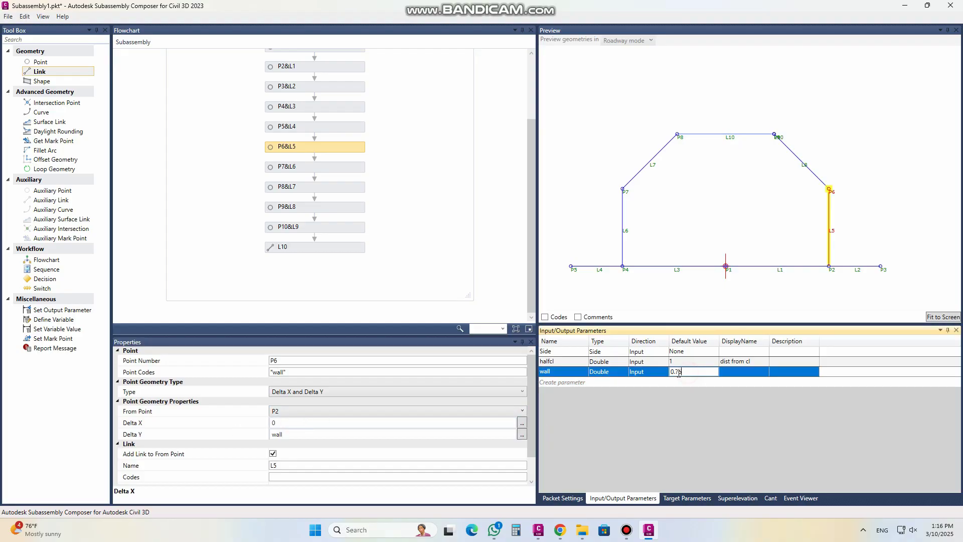
{"action": "double_click", "coordinate": [676, 372]}
{"action": "type", "text": "1"}
{"action": "left_click", "coordinate": [696, 362]}
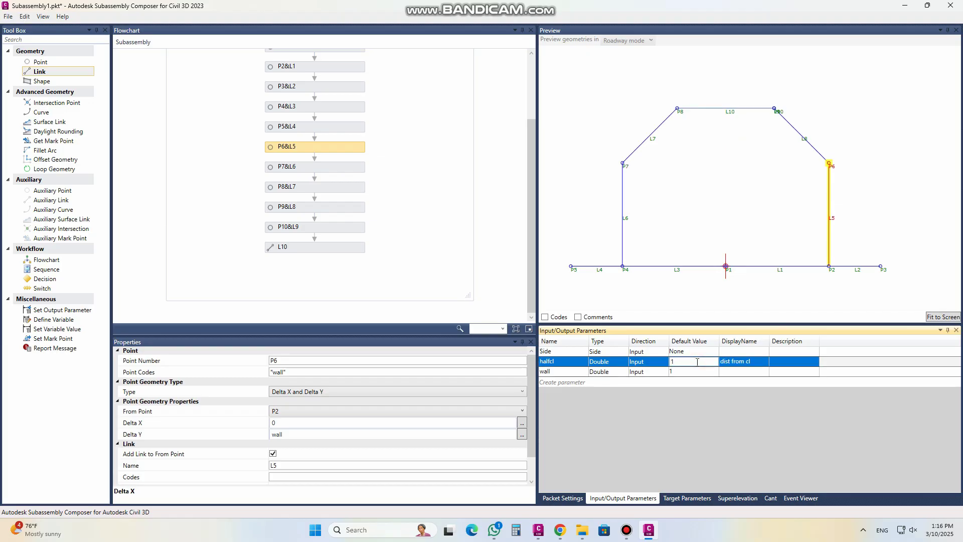
{"action": "left_click", "coordinate": [691, 372]}
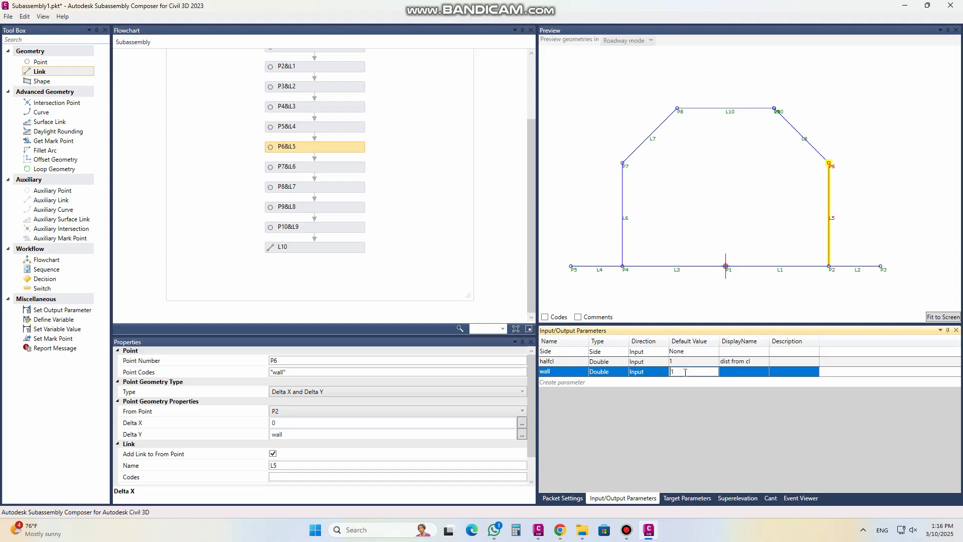
{"action": "key", "text": "BackSpace"}
{"action": "type", "text": "0.5"}
{"action": "key", "text": "Return"}
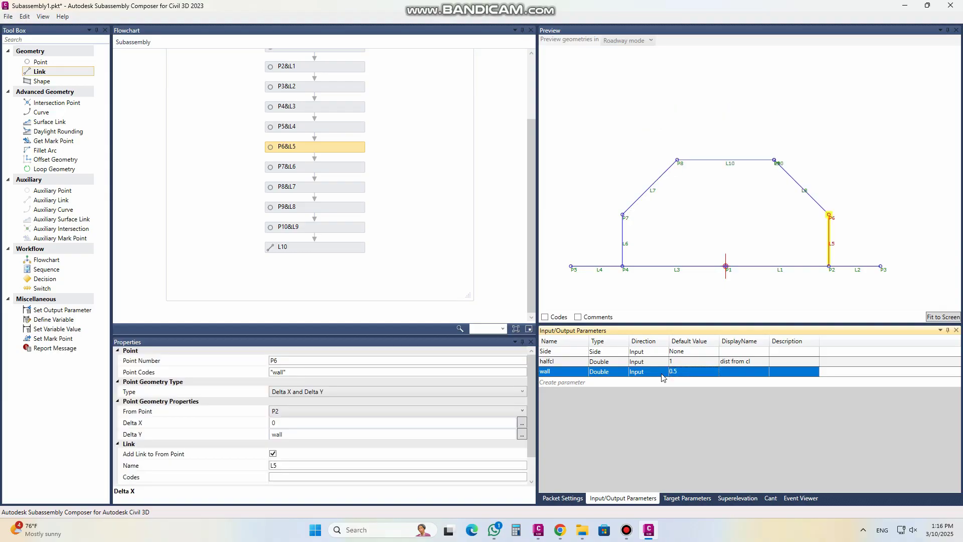
{"action": "left_click", "coordinate": [674, 371]}
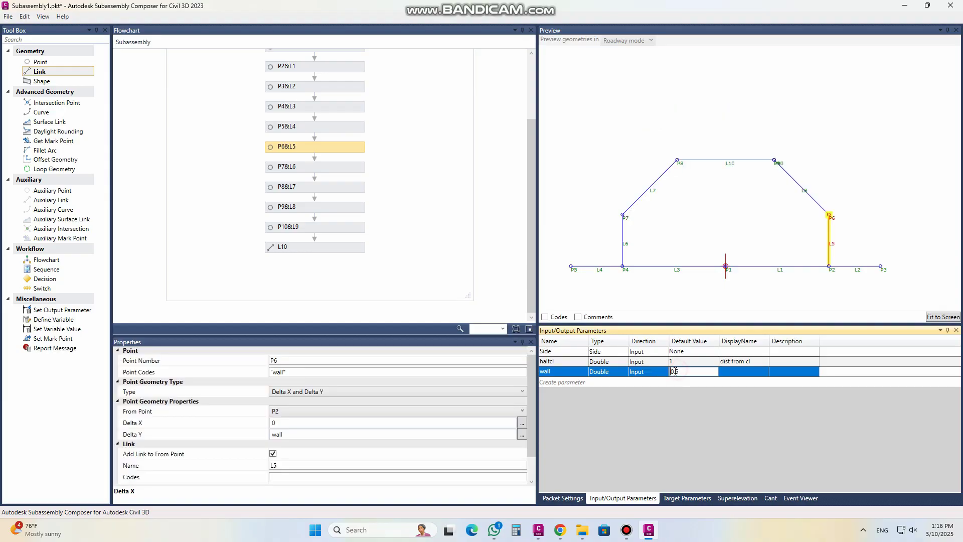
{"action": "left_click", "coordinate": [675, 371]}
{"action": "key", "text": "Up"}
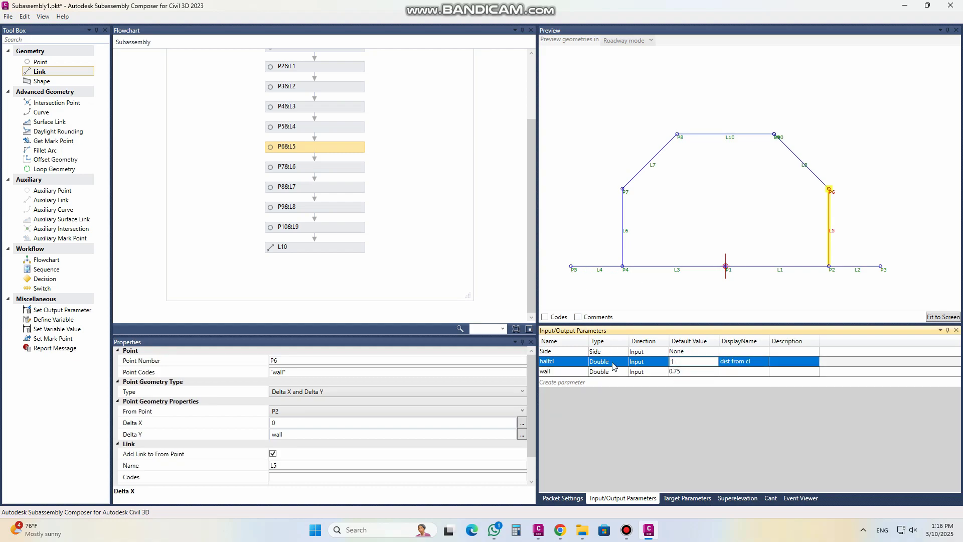
Step: Add another input parameter below wall and give the wall parameter the display name "wall hieght"
{"action": "left_click", "coordinate": [560, 382]}
{"action": "left_click", "coordinate": [561, 382]}
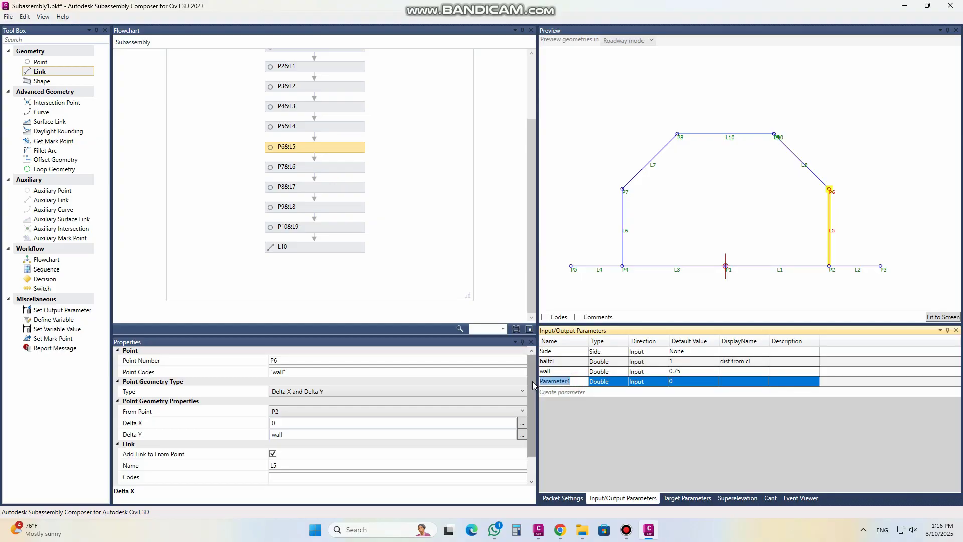
{"action": "left_click", "coordinate": [738, 371]}
{"action": "left_click", "coordinate": [740, 374]}
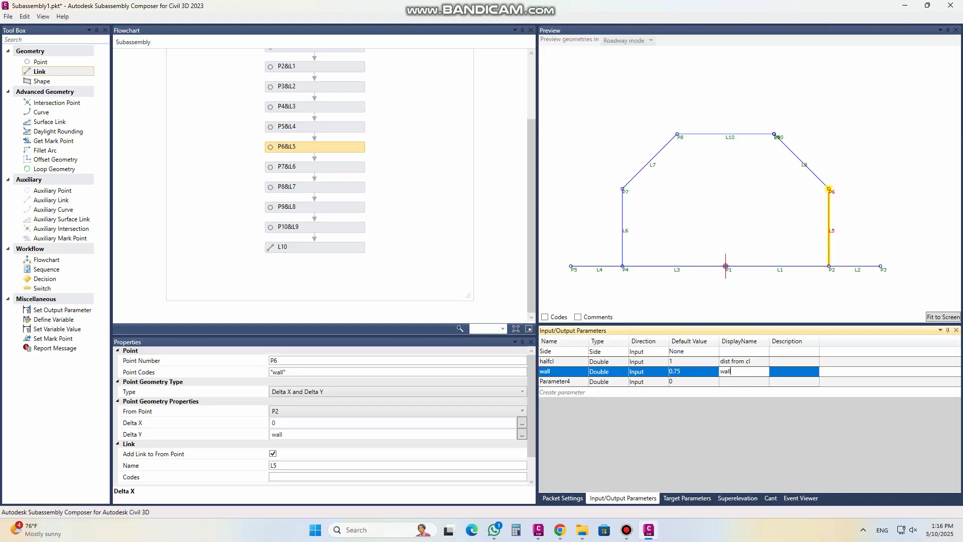
{"action": "type", "text": "walls"}
{"action": "key", "text": "BackSpace"}
Step: Name the new parameter workingspace, with a default value of 0.5 and the display name "working space"
{"action": "left_click", "coordinate": [570, 382]}
{"action": "left_click", "coordinate": [569, 382]}
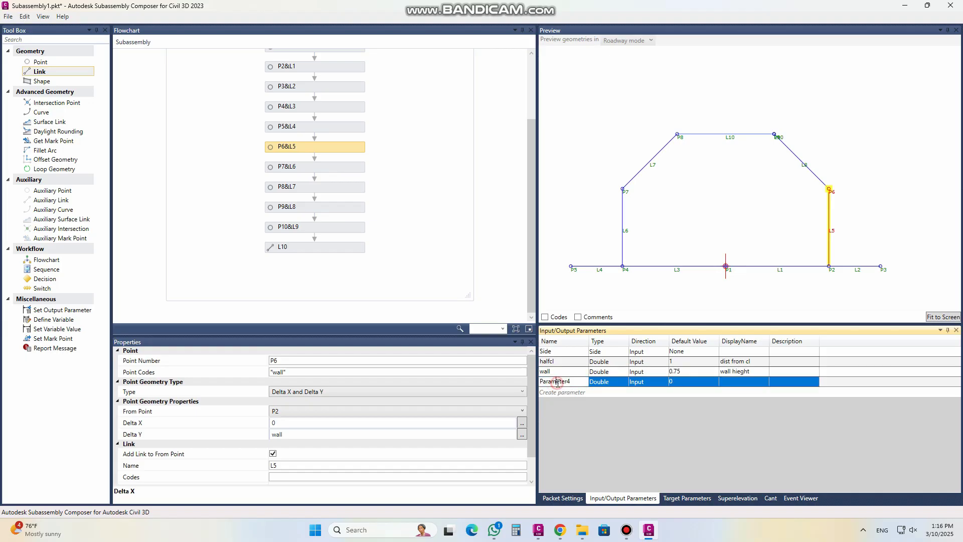
{"action": "type", "text": "workingspace"}
{"action": "left_click", "coordinate": [694, 383]}
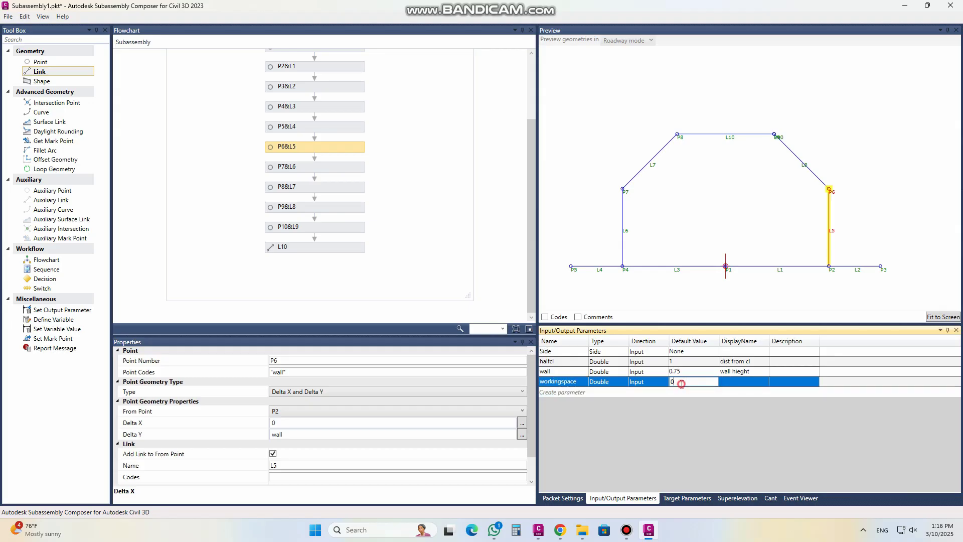
{"action": "left_click", "coordinate": [735, 382]}
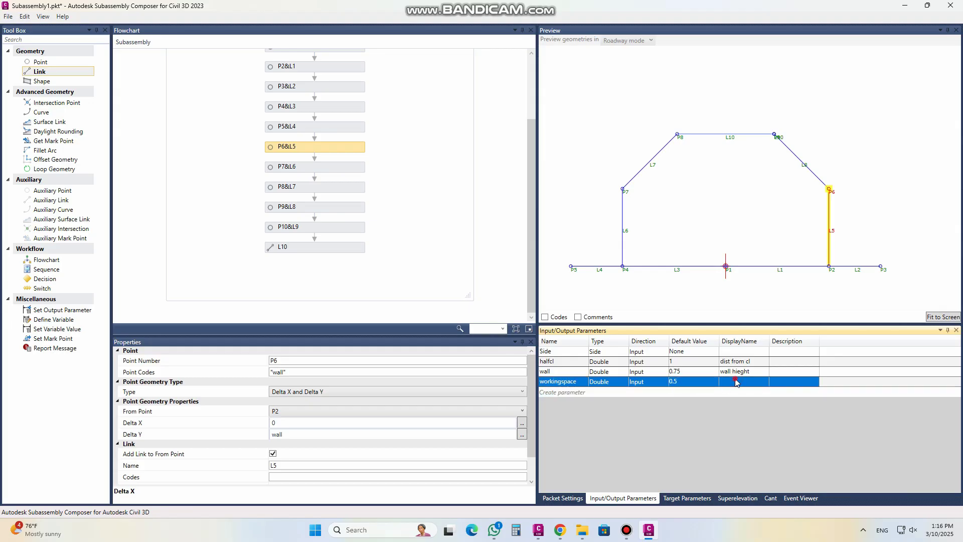
{"action": "left_click", "coordinate": [735, 379]}
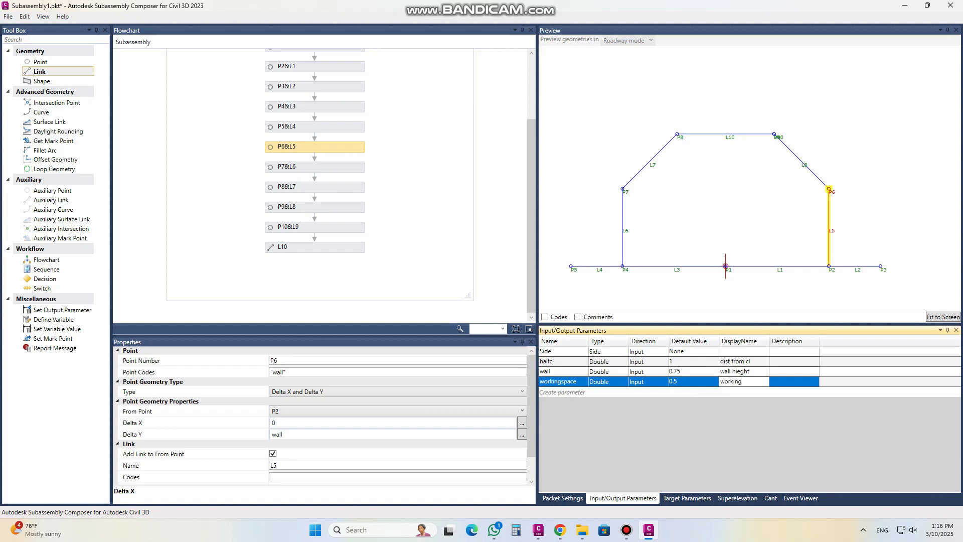
{"action": "type", "text": "working space"}
Step: Copy the parameter name workingspace and use it in P5's Delta X as the negative expression -workingspace
{"action": "left_click", "coordinate": [560, 383]}
{"action": "left_click", "coordinate": [561, 382]}
{"action": "left_click_drag", "start_coordinate": [581, 382], "coordinate": [540, 382]}
{"action": "key", "text": "ctrl+c"}
{"action": "right_click", "coordinate": [542, 382]}
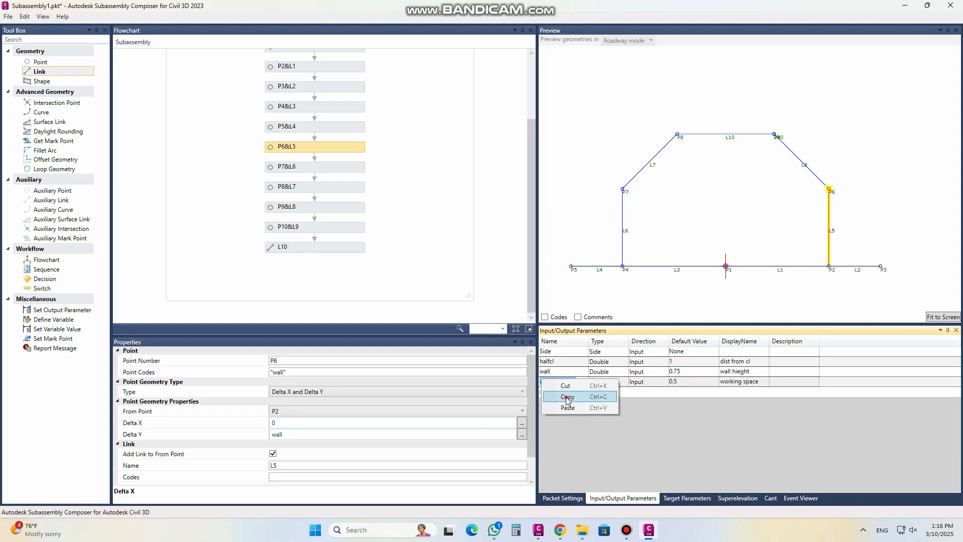
{"action": "left_click", "coordinate": [601, 270]}
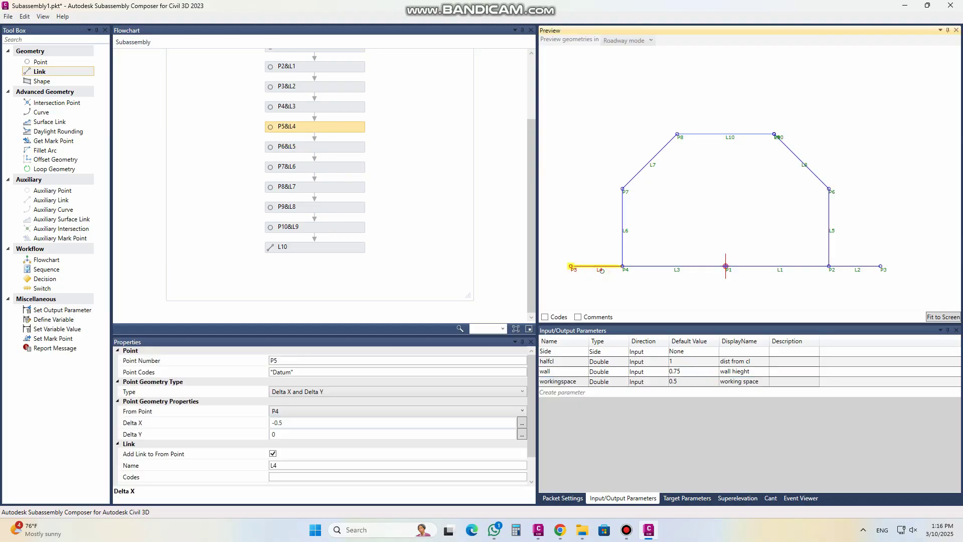
{"action": "left_click", "coordinate": [290, 423]}
{"action": "double_click", "coordinate": [288, 422]}
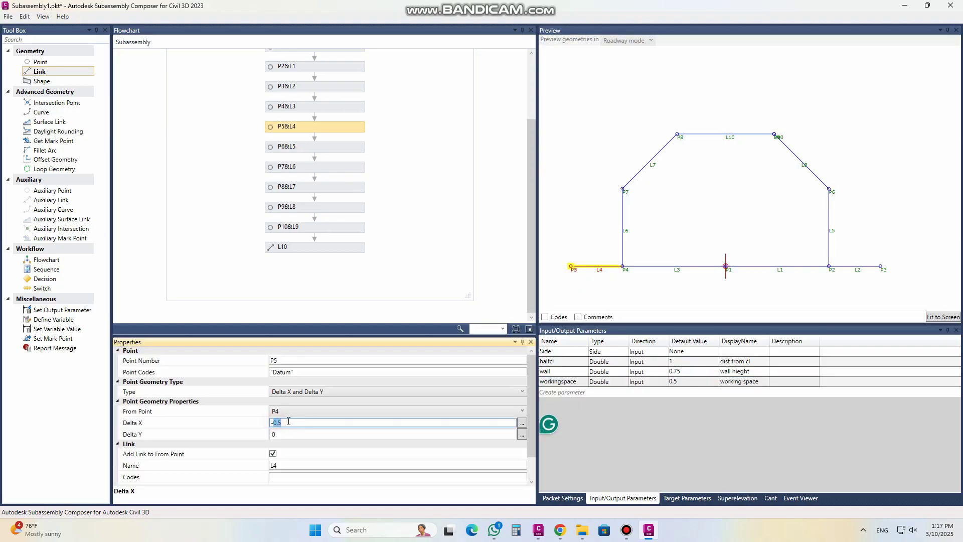
{"action": "key", "text": "ctrl+v"}
Step: Select point P3 with its link L2 and set its Delta X to the copied parameter name workingspace
{"action": "left_click", "coordinate": [862, 267]}
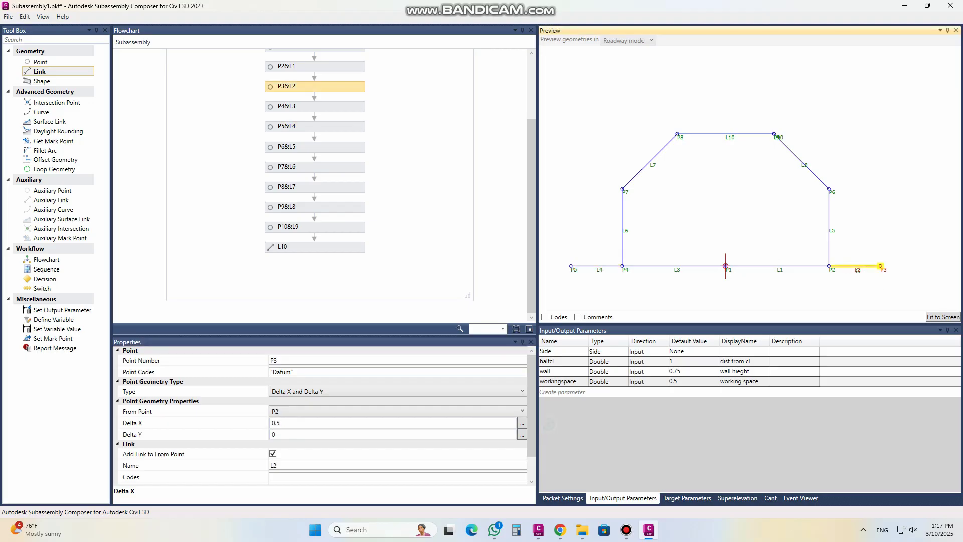
{"action": "left_click", "coordinate": [290, 422]}
{"action": "left_click_drag", "start_coordinate": [291, 423], "coordinate": [265, 423]}
{"action": "key", "text": "ctrl+v"}
{"action": "left_click", "coordinate": [296, 435]}
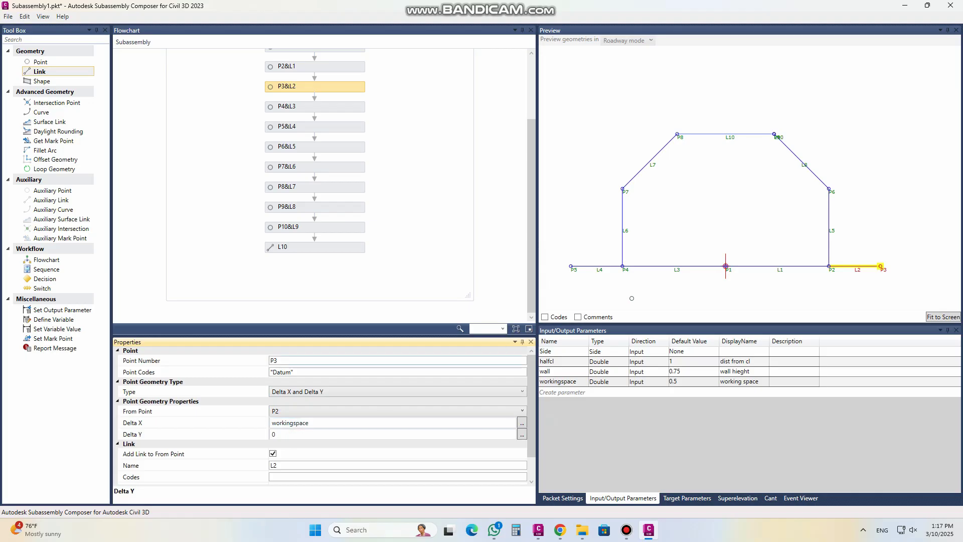
Step: Try default values of 0.3 and 0.25 for the workingspace parameter and set it back to 0.5
{"action": "left_click", "coordinate": [673, 381]}
{"action": "double_click", "coordinate": [681, 380]}
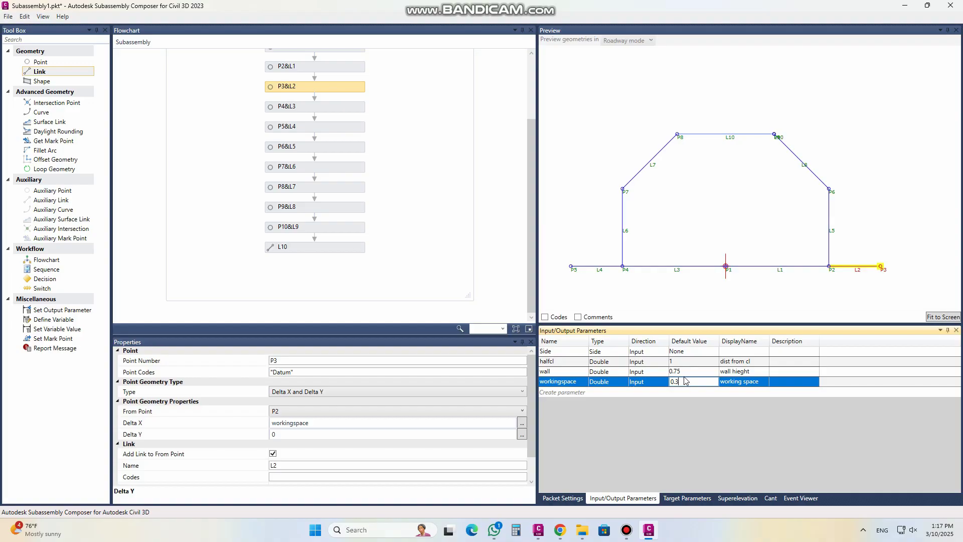
{"action": "left_click", "coordinate": [686, 372]}
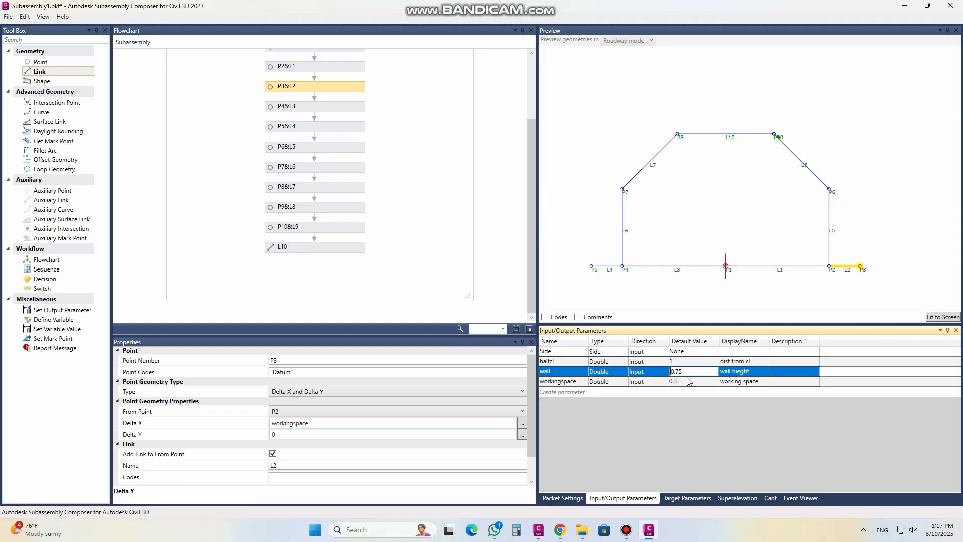
{"action": "left_click", "coordinate": [687, 380]}
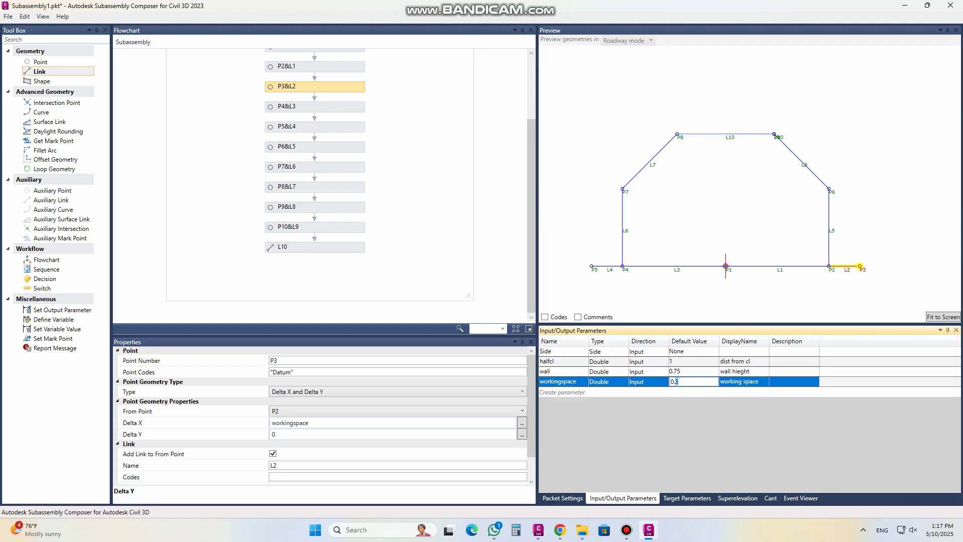
{"action": "left_click", "coordinate": [704, 372]}
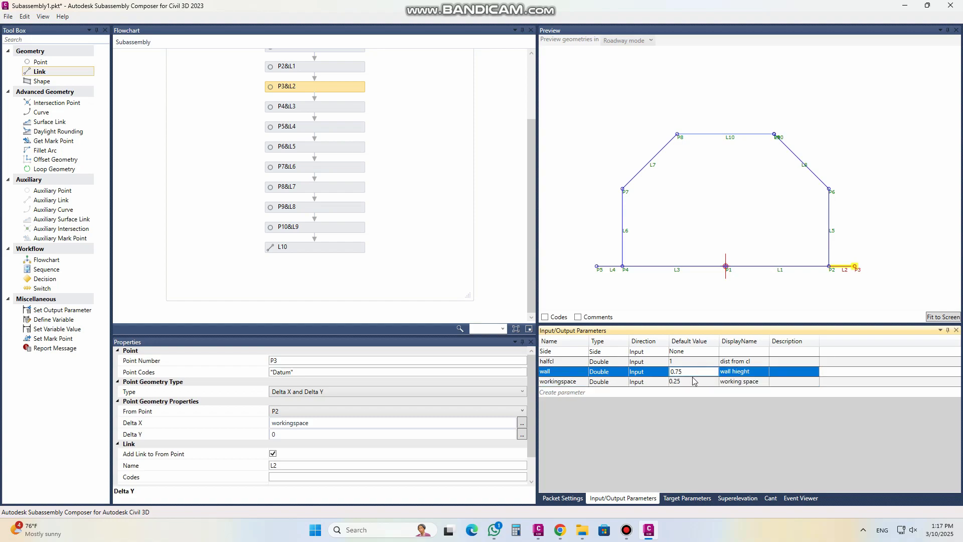
{"action": "left_click", "coordinate": [686, 381]}
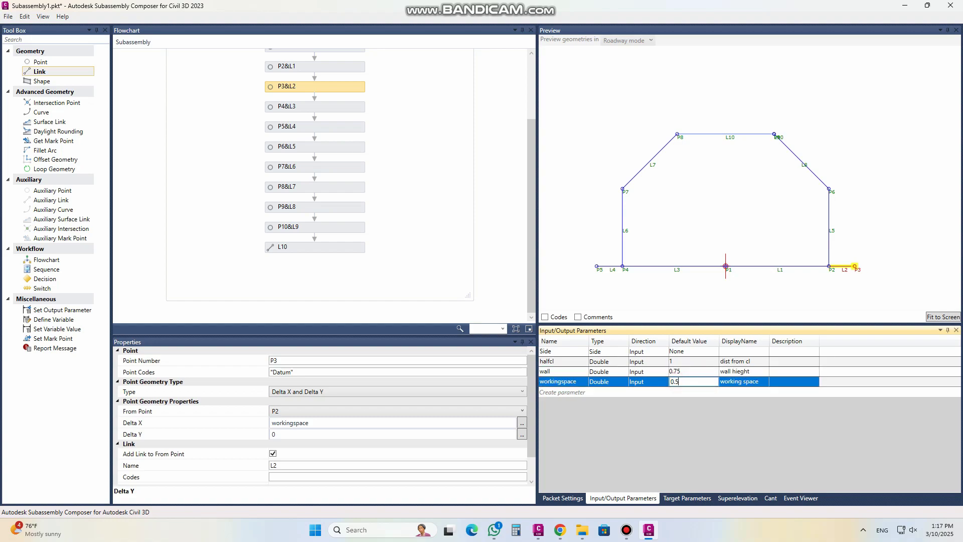
{"action": "left_click", "coordinate": [684, 372]}
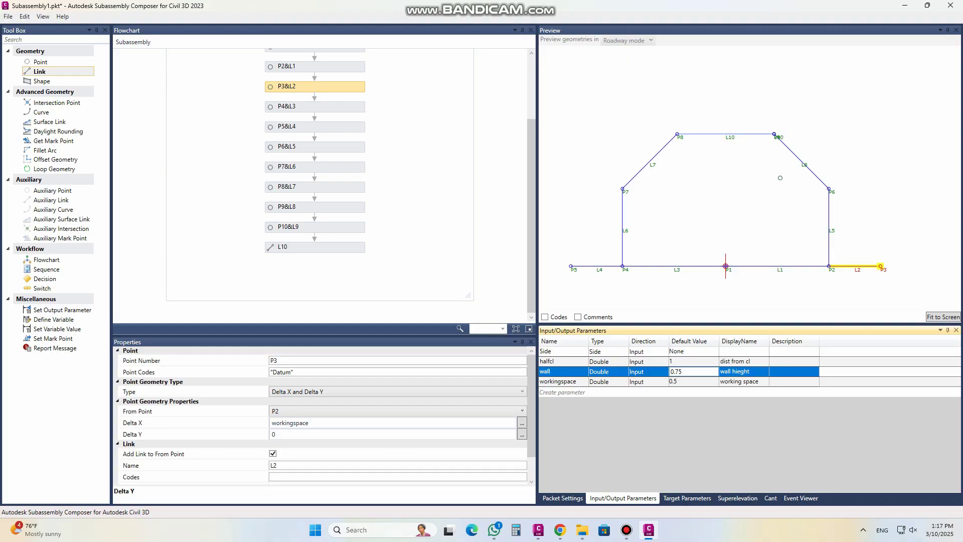
Step: Open the packet settings and save the subassembly on drive D: as "box culvert-01 method" in PKT format
{"action": "left_click", "coordinate": [653, 166]}
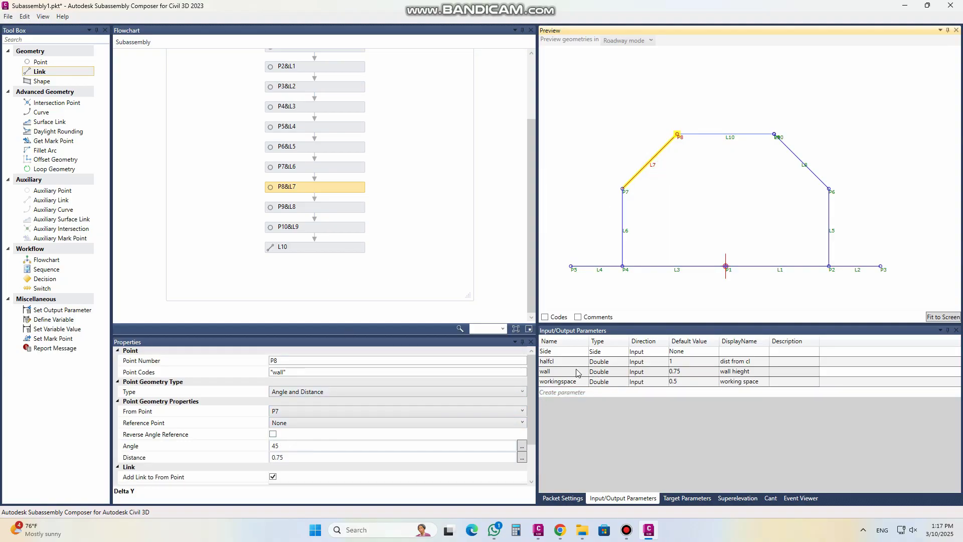
{"action": "left_click", "coordinate": [562, 498]}
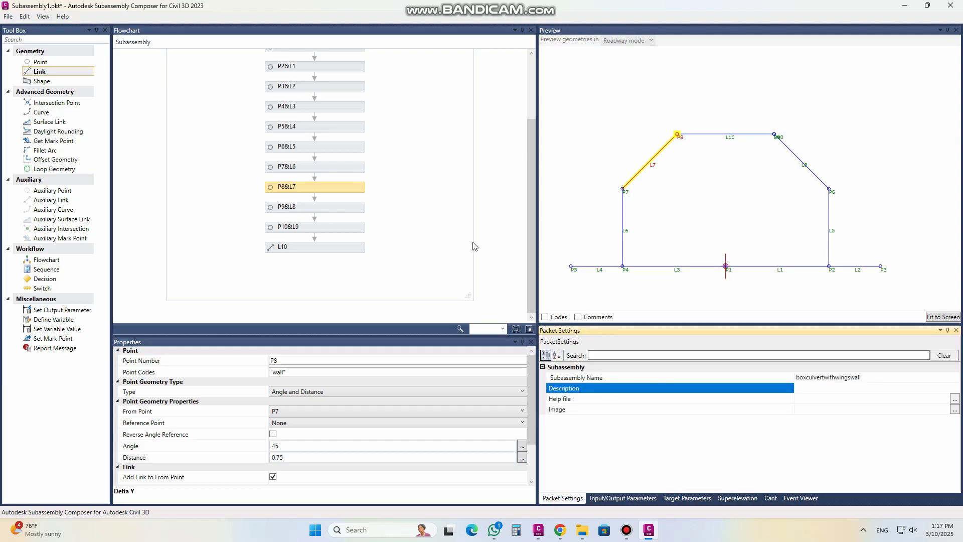
{"action": "left_click", "coordinate": [8, 16]}
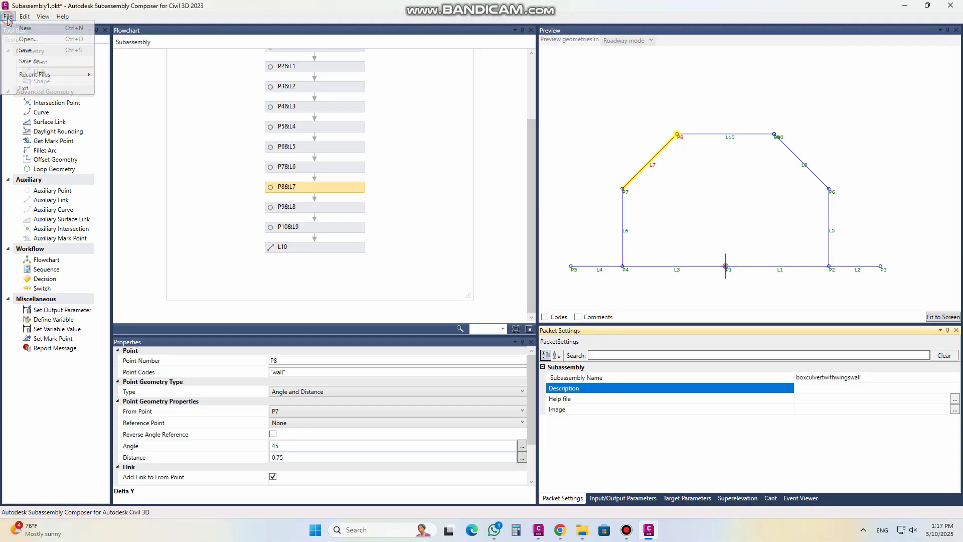
{"action": "left_click", "coordinate": [36, 51]}
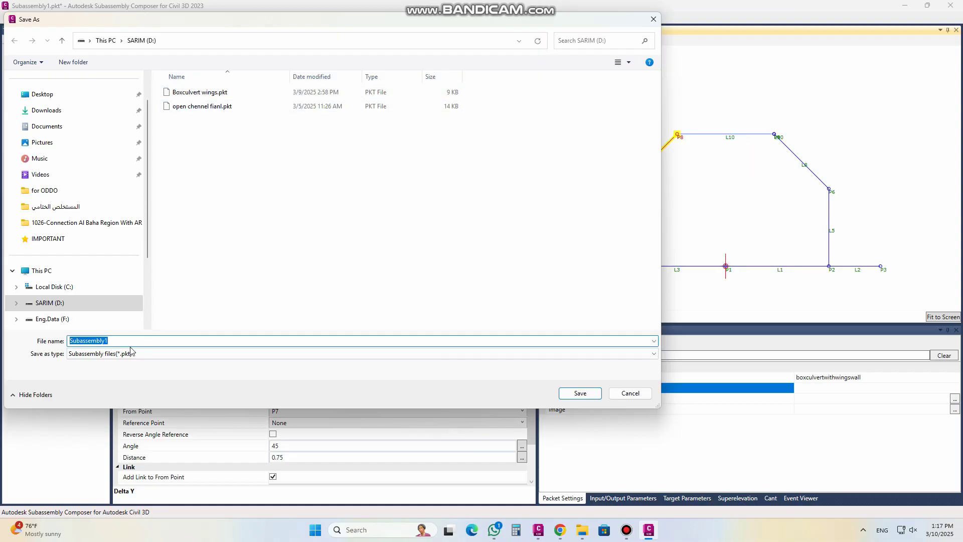
{"action": "type", "text": "box"}
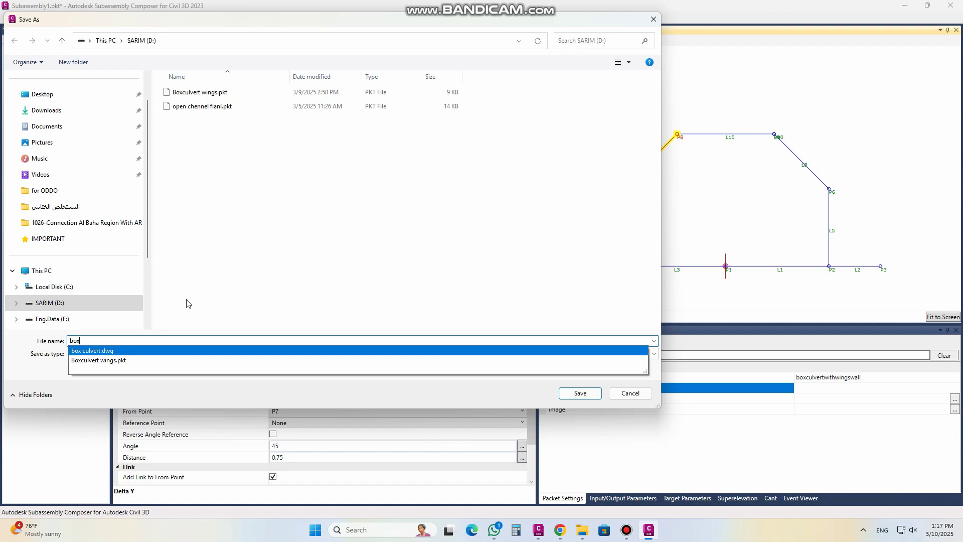
{"action": "type", "text": " cul"}
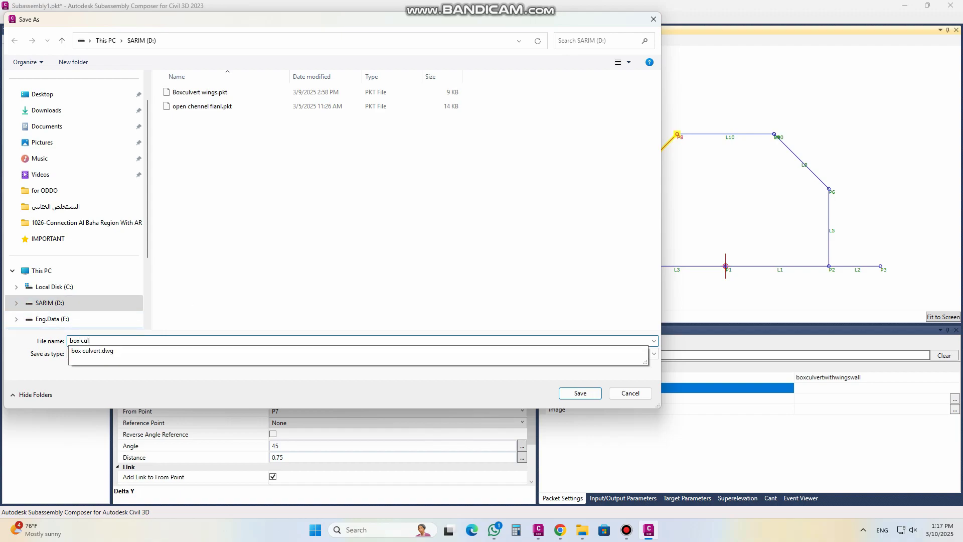
{"action": "type", "text": "vert-01 method"}
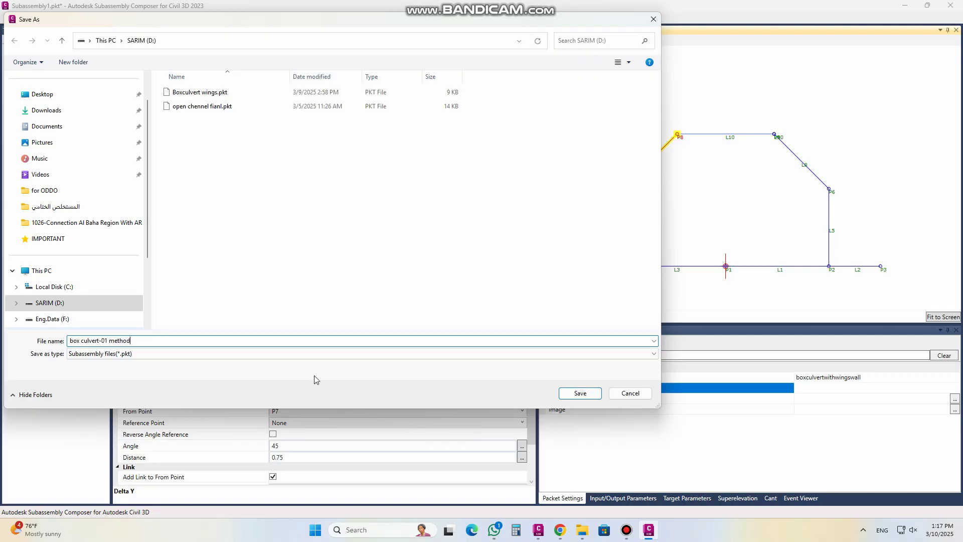
{"action": "left_click", "coordinate": [559, 395]}
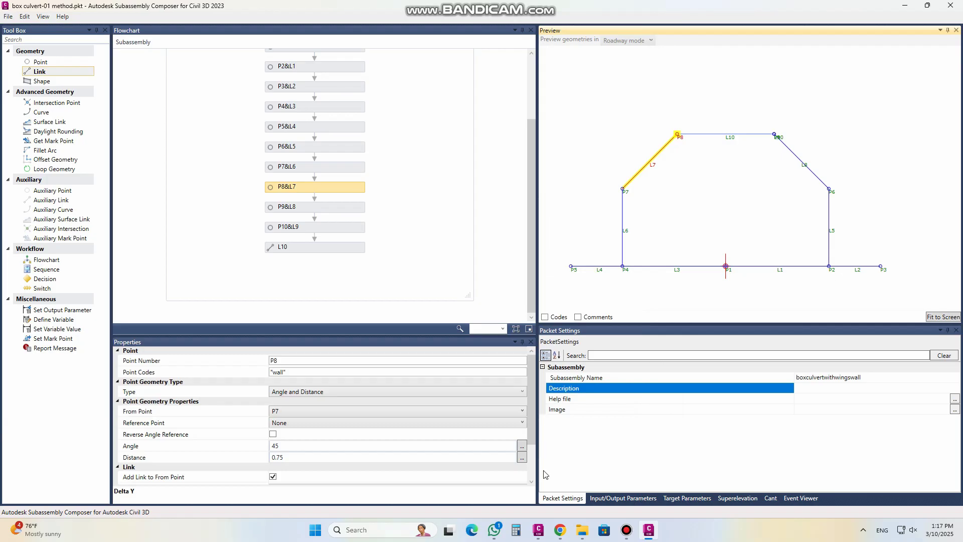
Step: Switch to Civil 3D and create a new assembly with default settings, placing its baseline in the empty area right of the culvert outline
{"action": "left_click", "coordinate": [540, 532]}
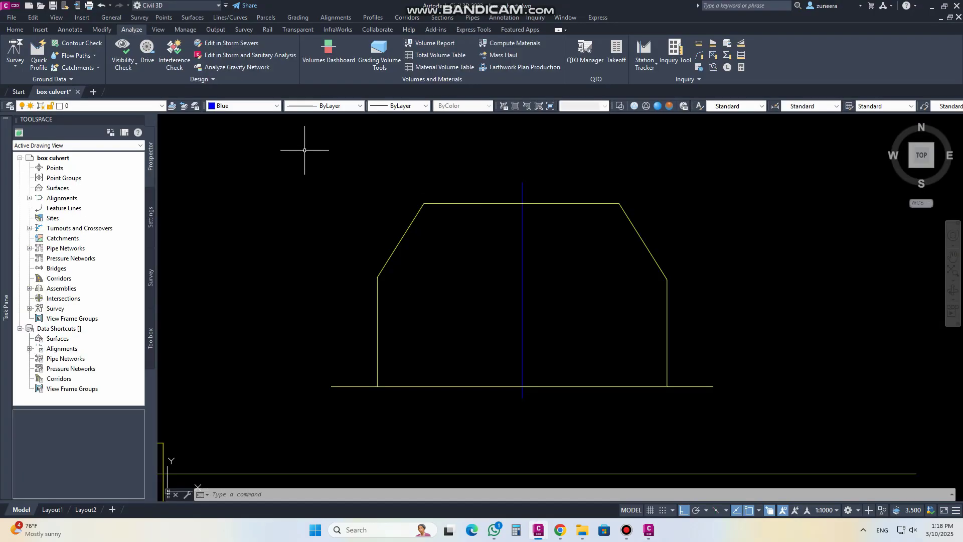
{"action": "left_click", "coordinate": [41, 5]}
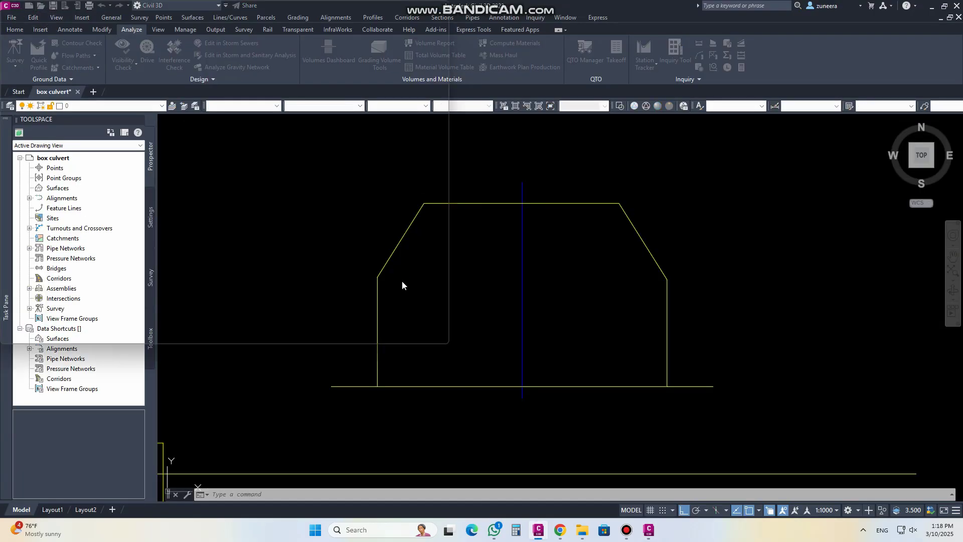
{"action": "left_click", "coordinate": [619, 99]}
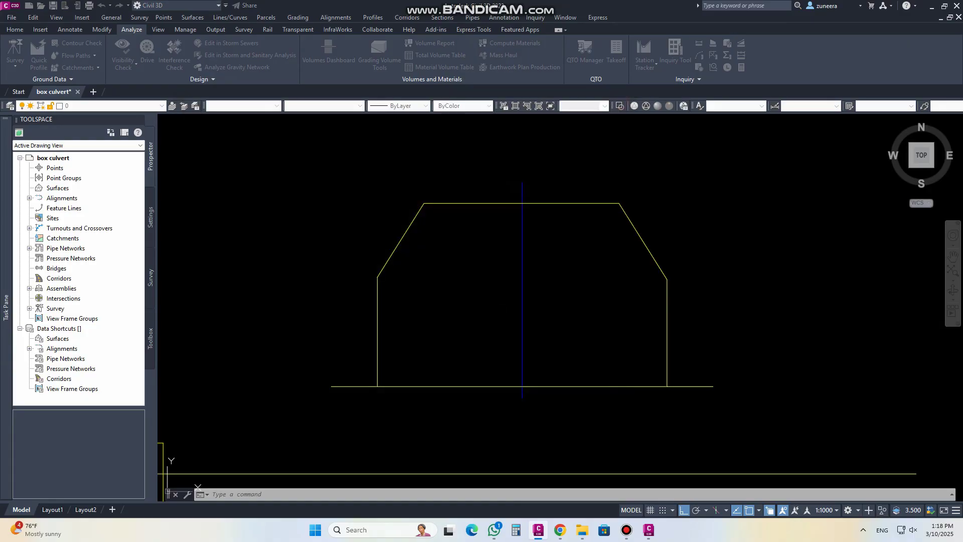
{"action": "scroll", "coordinate": [498, 313], "scroll_direction": "down", "scroll_amount": 4}
{"action": "scroll", "coordinate": [497, 313], "scroll_direction": "up", "scroll_amount": 2}
{"action": "middle_click_drag", "start_coordinate": [498, 312], "coordinate": [516, 263]}
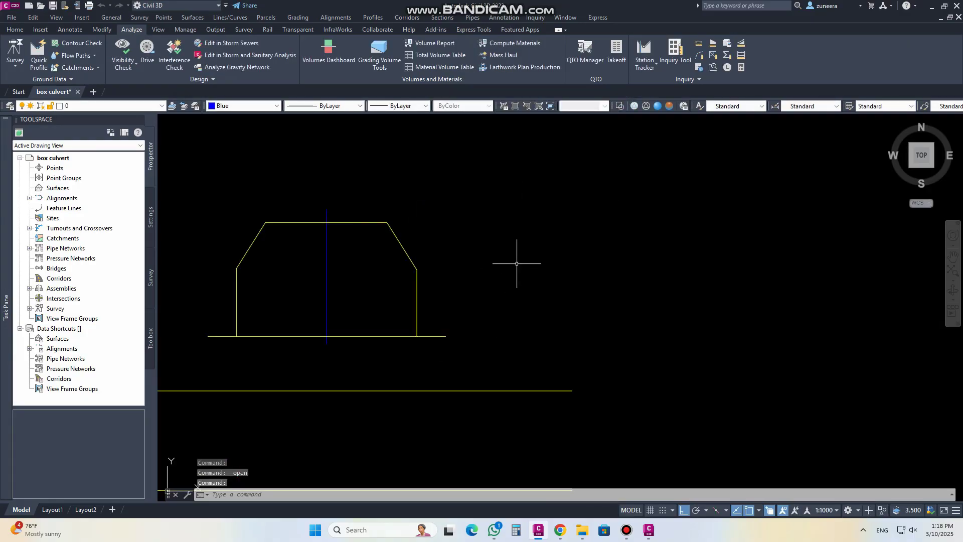
{"action": "scroll", "coordinate": [370, 221], "scroll_direction": "down", "scroll_amount": 4}
{"action": "scroll", "coordinate": [490, 279], "scroll_direction": "up", "scroll_amount": 3}
{"action": "left_click", "coordinate": [15, 29]}
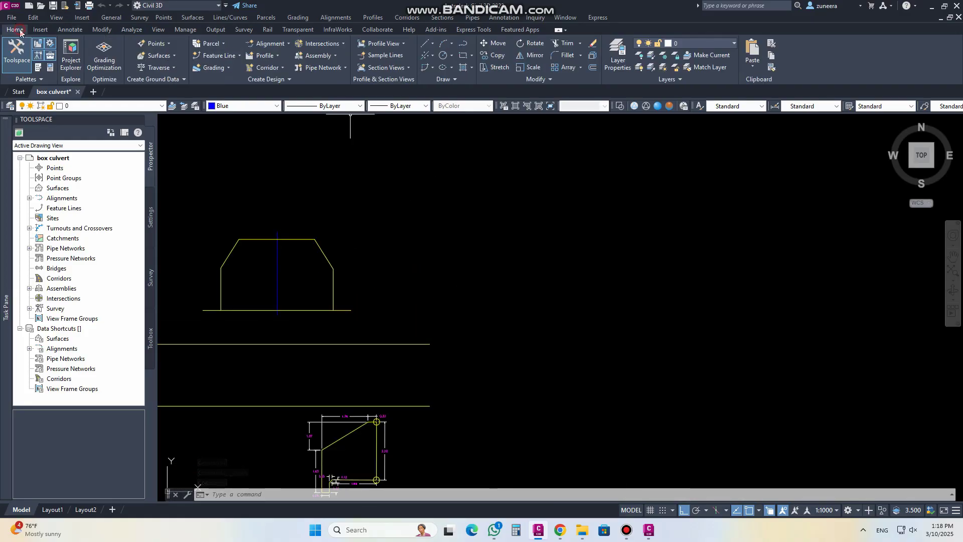
{"action": "left_click", "coordinate": [315, 59]}
{"action": "left_click", "coordinate": [326, 88]}
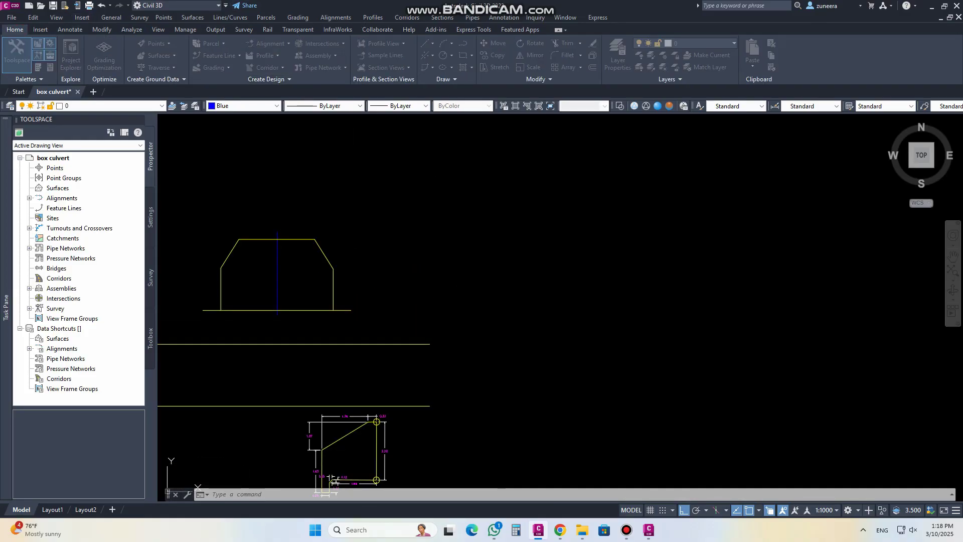
{"action": "left_click", "coordinate": [449, 344]}
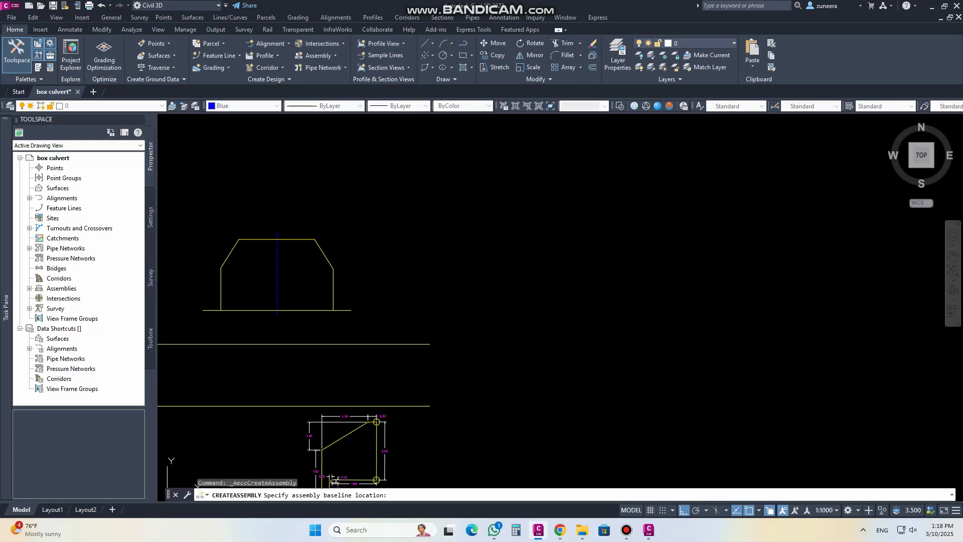
{"action": "left_click", "coordinate": [557, 302]}
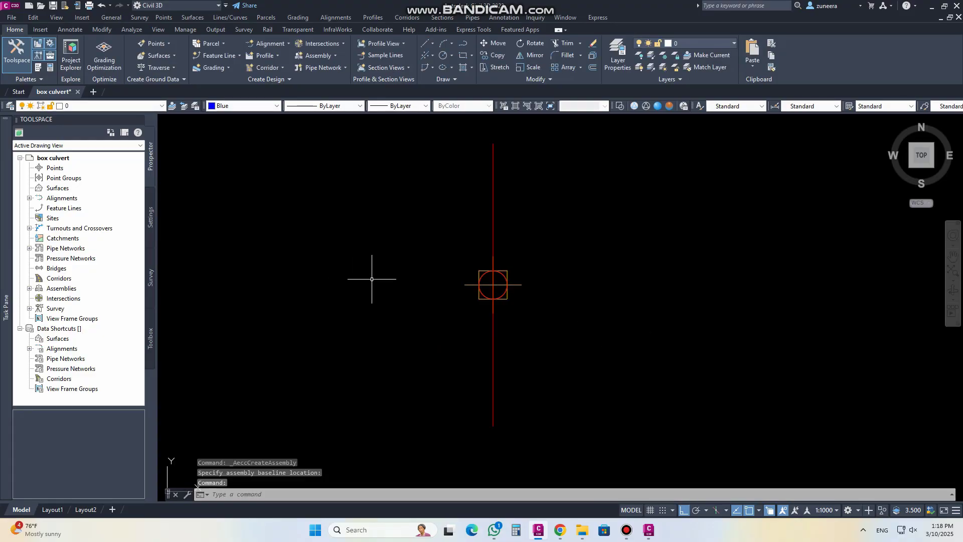
Step: Import the subassembly file "box culvert-01 method.pkt" from drive D: into the CUSTOM tool palette
{"action": "key", "text": "ctrl+3"}
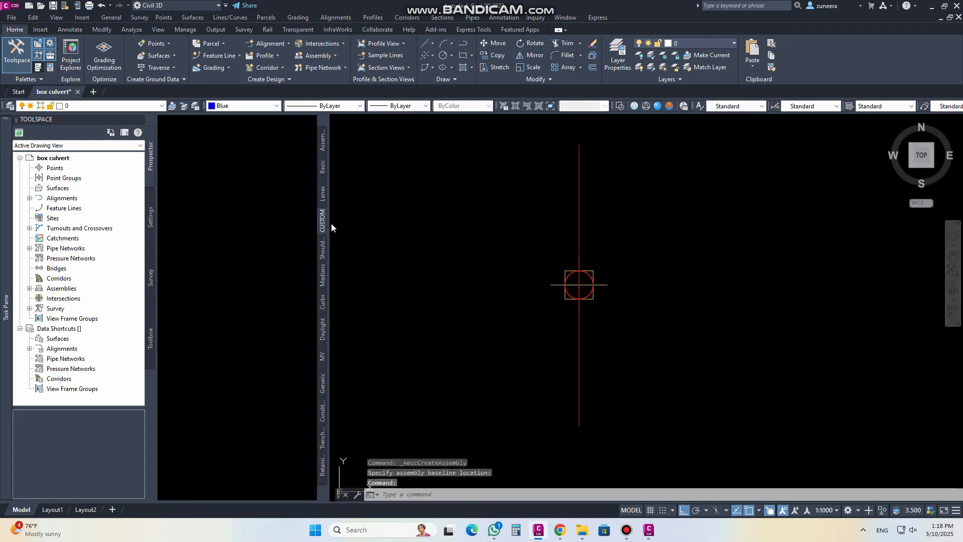
{"action": "right_click", "coordinate": [323, 225]}
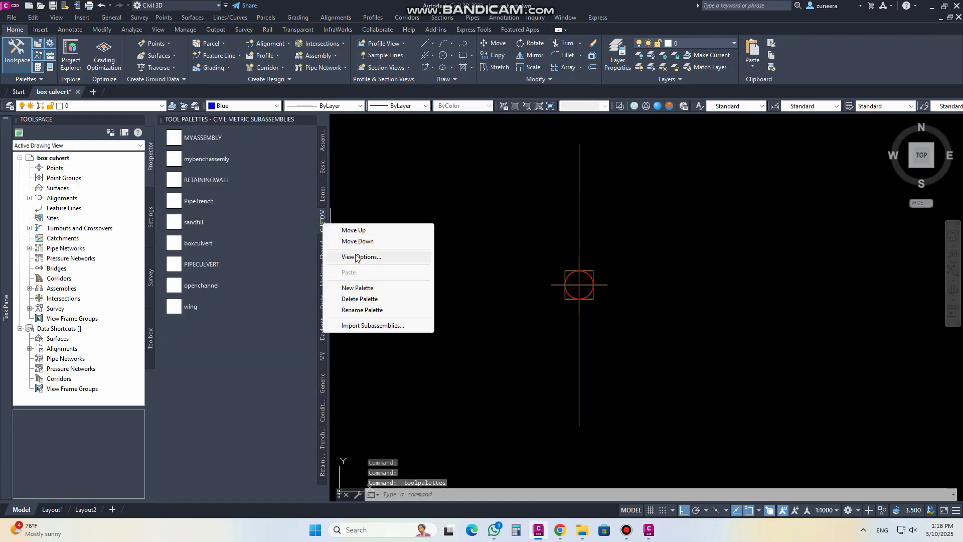
{"action": "left_click", "coordinate": [372, 325]}
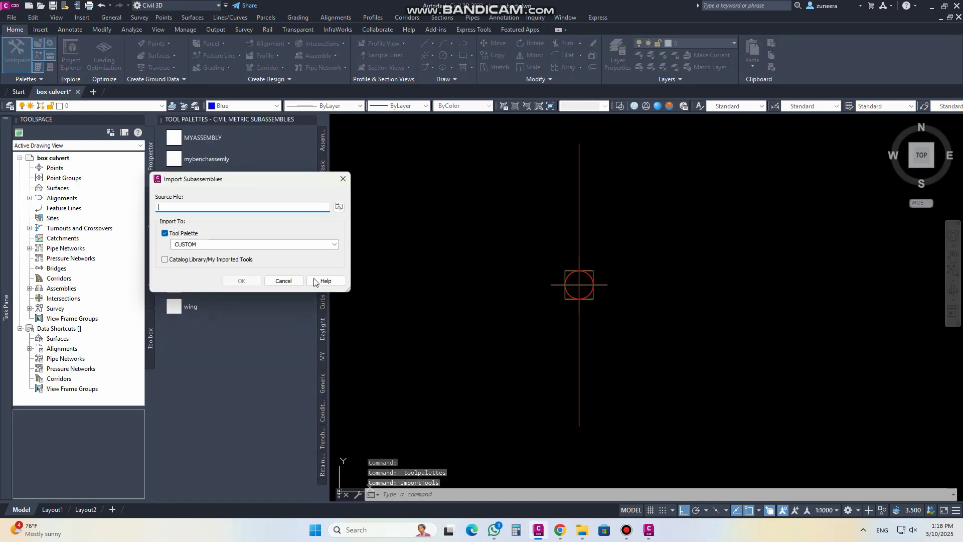
{"action": "left_click", "coordinate": [337, 207]}
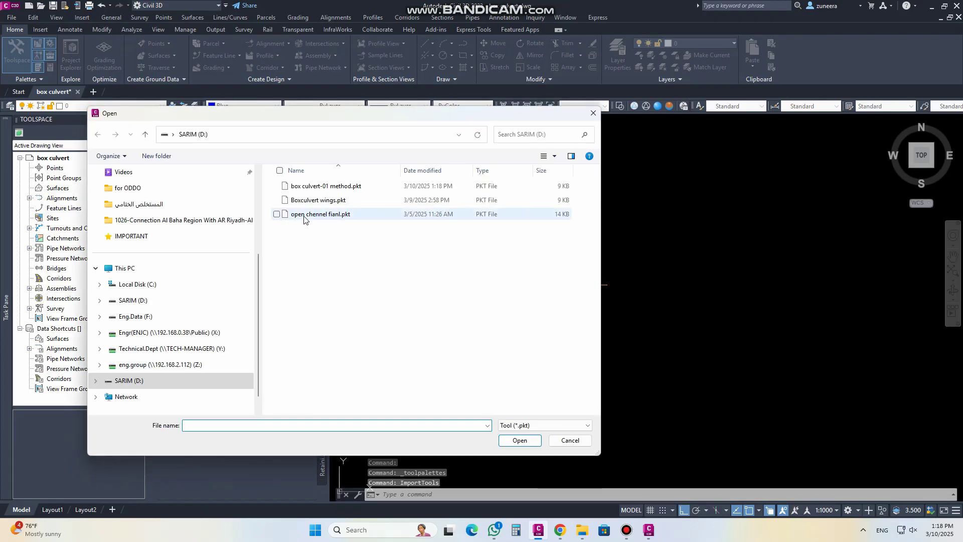
{"action": "left_click", "coordinate": [326, 186]}
{"action": "left_click", "coordinate": [519, 440]}
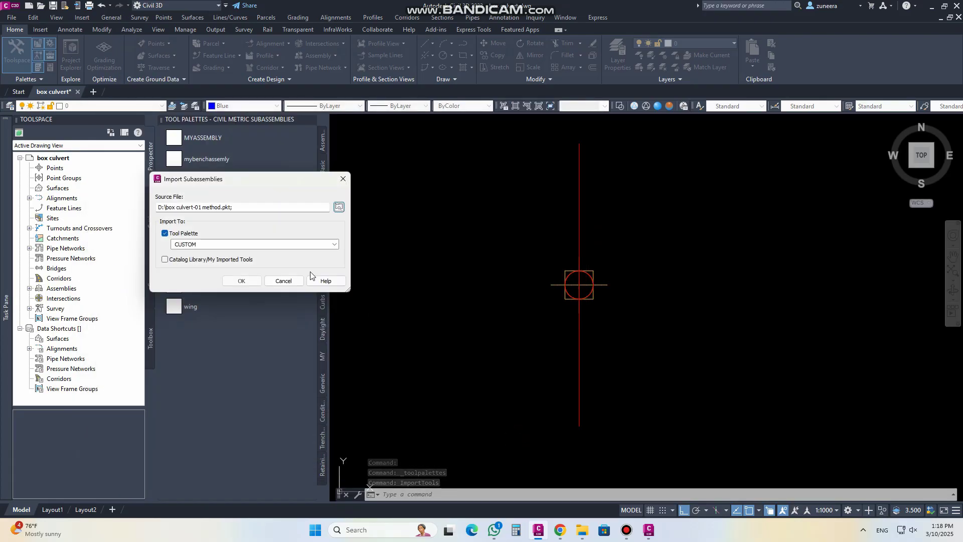
{"action": "left_click", "coordinate": [250, 281]}
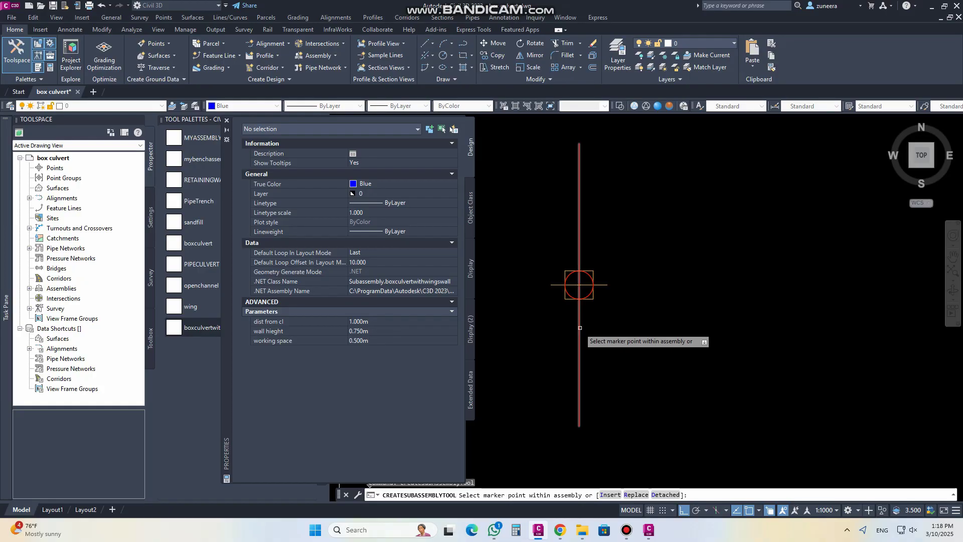
Step: Attach the boxculvertwithwingswall subassembly to the new assembly's baseline with its default parameters and end the command
{"action": "left_click", "coordinate": [578, 323]}
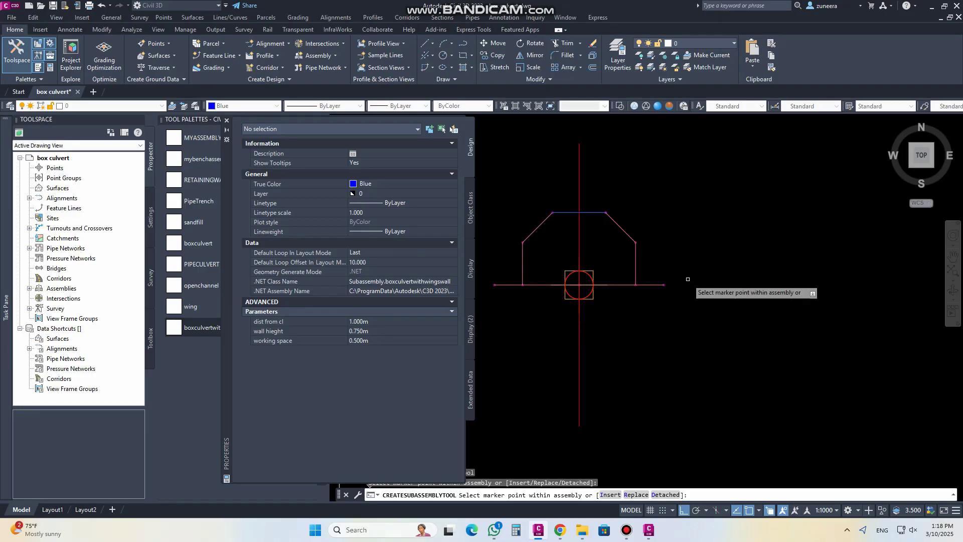
{"action": "key", "text": "Escape"}
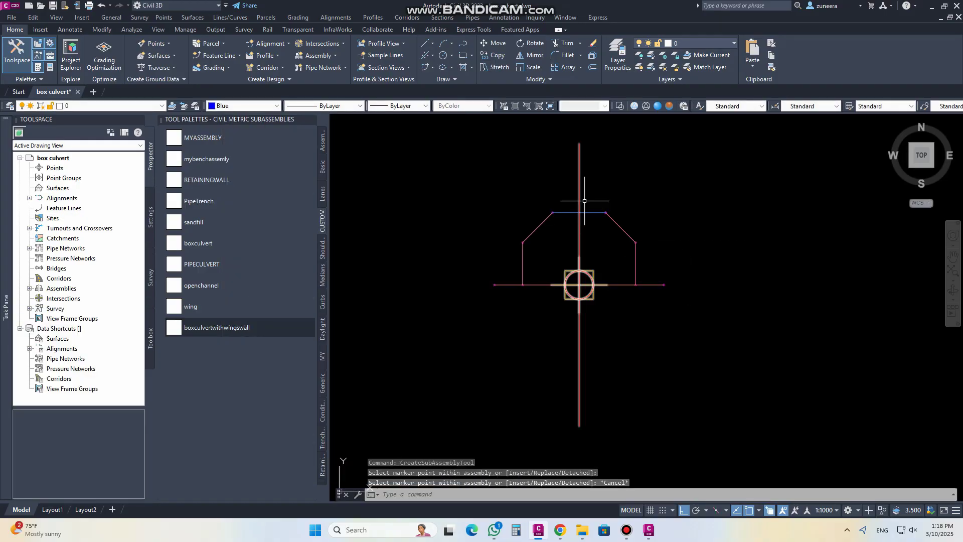
{"action": "scroll", "coordinate": [596, 202], "scroll_direction": "up", "scroll_amount": 3}
{"action": "scroll", "coordinate": [547, 221], "scroll_direction": "down", "scroll_amount": 1}
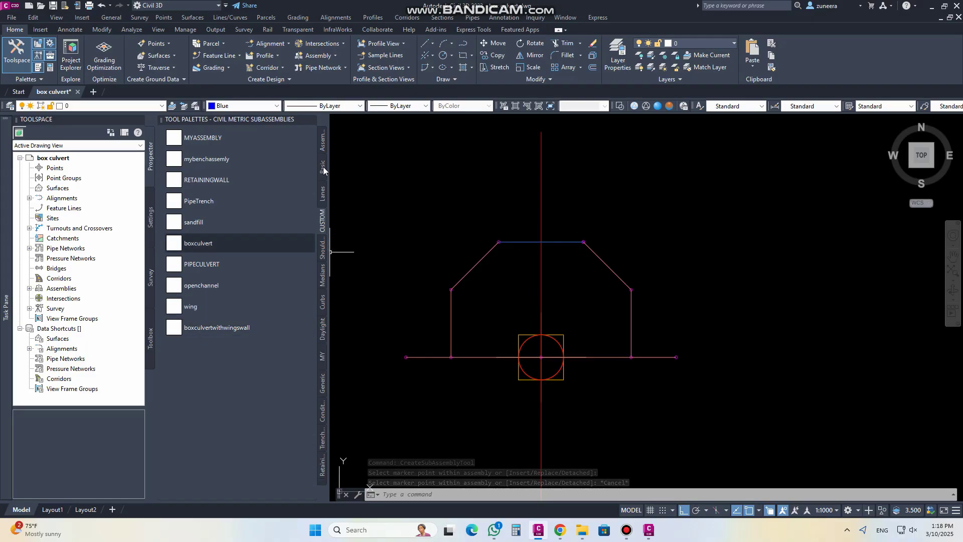
Step: Attach DaylightGeneral subassemblies with side Right to the outer end points of the culvert base on both ends
{"action": "left_click", "coordinate": [324, 328]}
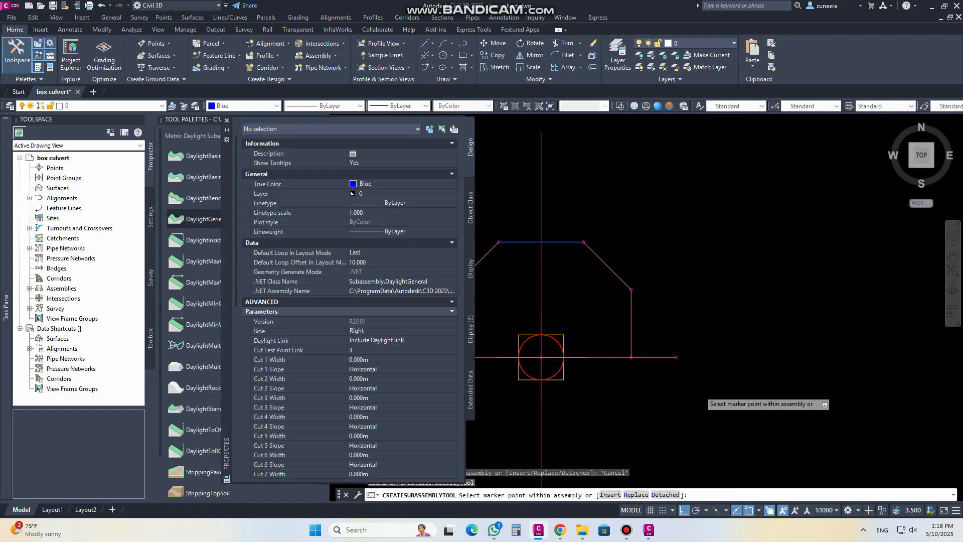
{"action": "scroll", "coordinate": [585, 335], "scroll_direction": "up", "scroll_amount": 5}
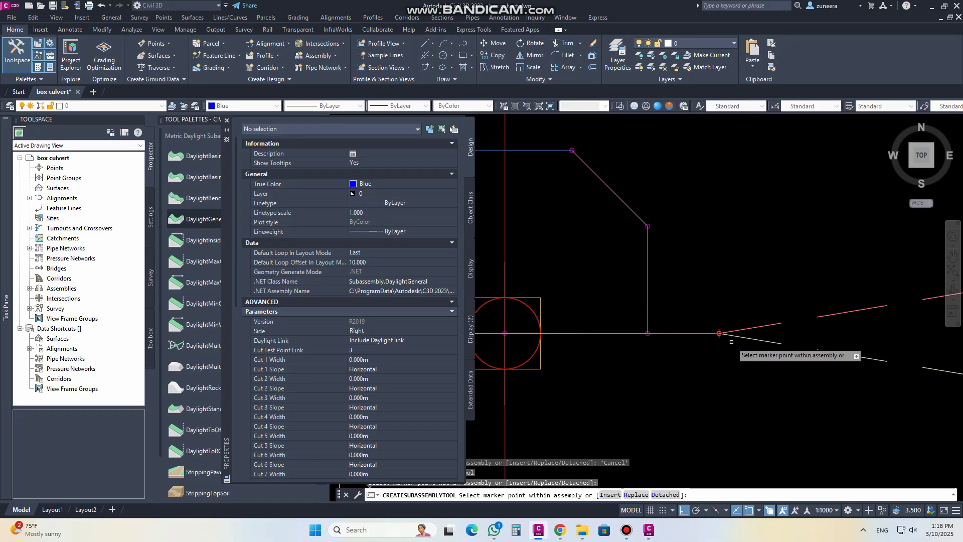
{"action": "scroll", "coordinate": [642, 332], "scroll_direction": "up", "scroll_amount": 6}
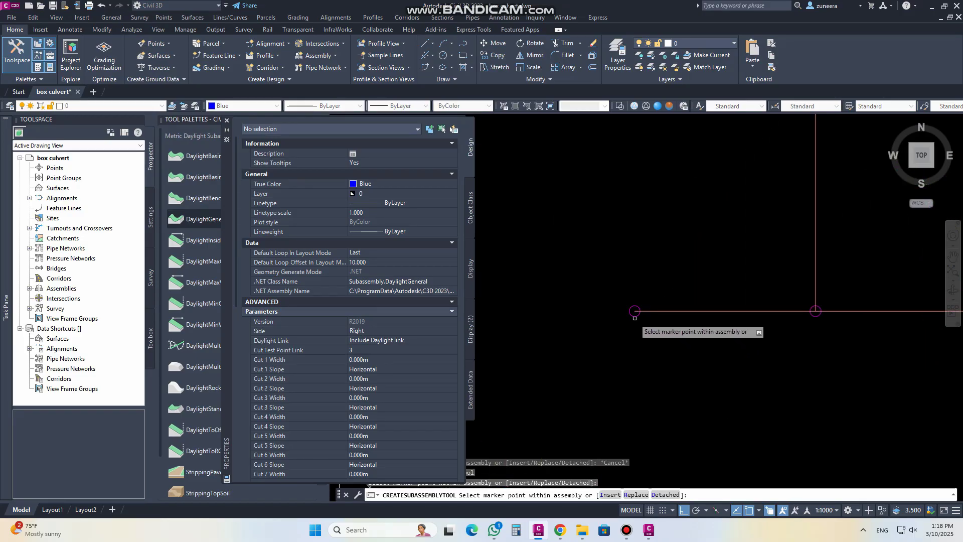
{"action": "scroll", "coordinate": [556, 352], "scroll_direction": "down", "scroll_amount": 3}
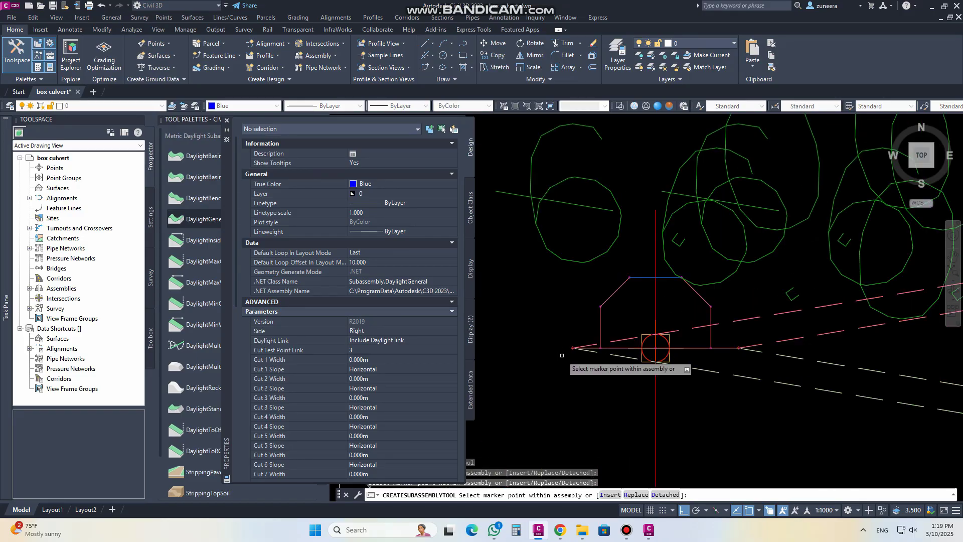
Step: End the placement command and set the Side parameter of the DaylightGeneral subassembly at the culvert base's left end to Left
{"action": "key", "text": "Escape"}
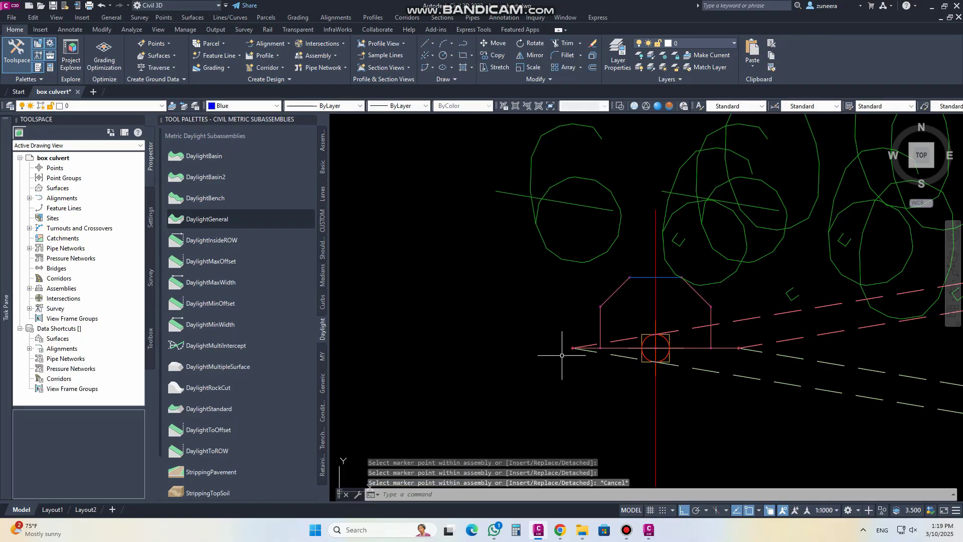
{"action": "left_click", "coordinate": [622, 340]}
{"action": "left_click", "coordinate": [78, 56]}
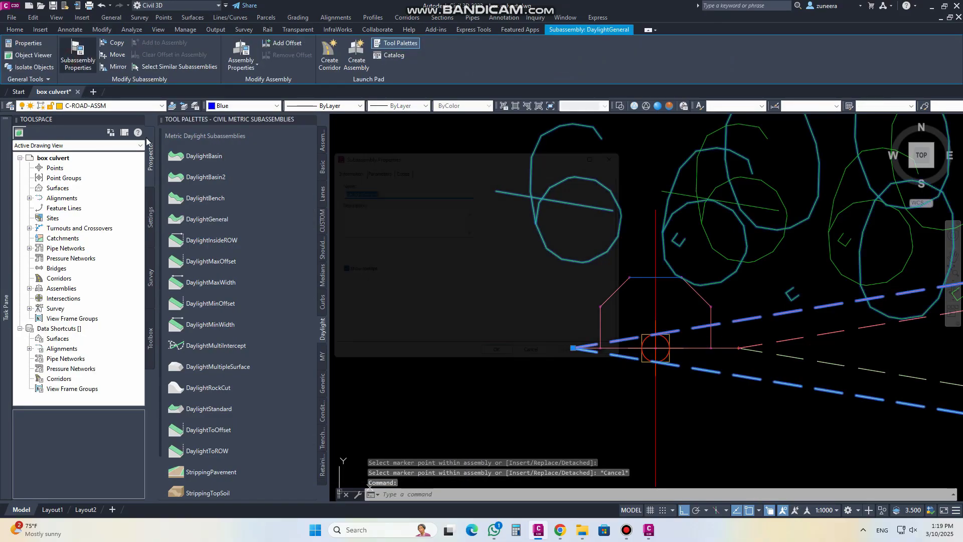
{"action": "left_click", "coordinate": [93, 113]}
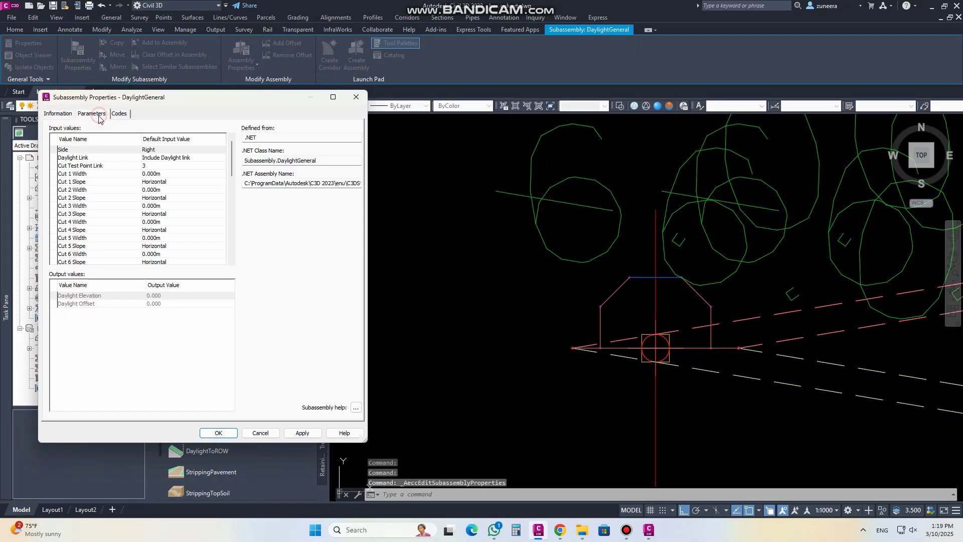
{"action": "double_click", "coordinate": [149, 150]}
{"action": "left_click", "coordinate": [200, 266]}
{"action": "left_click", "coordinate": [164, 282]}
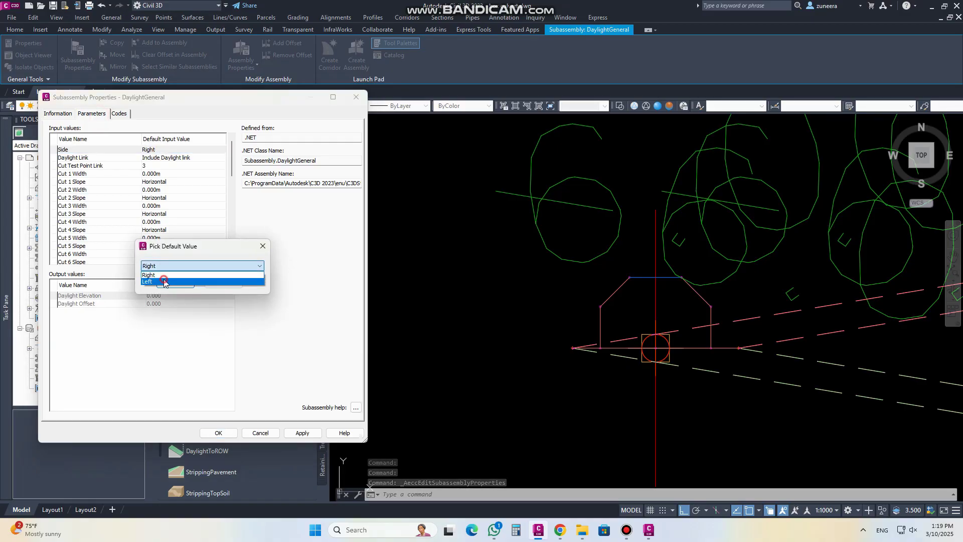
{"action": "left_click", "coordinate": [175, 283]}
{"action": "left_click", "coordinate": [303, 432]}
{"action": "left_click", "coordinate": [218, 433]}
Step: Set the drawing's annotation scale to 1:100 and clear the selection of the daylight subassembly
{"action": "scroll", "coordinate": [577, 346], "scroll_direction": "down", "scroll_amount": 3}
{"action": "scroll", "coordinate": [563, 318], "scroll_direction": "up", "scroll_amount": 4}
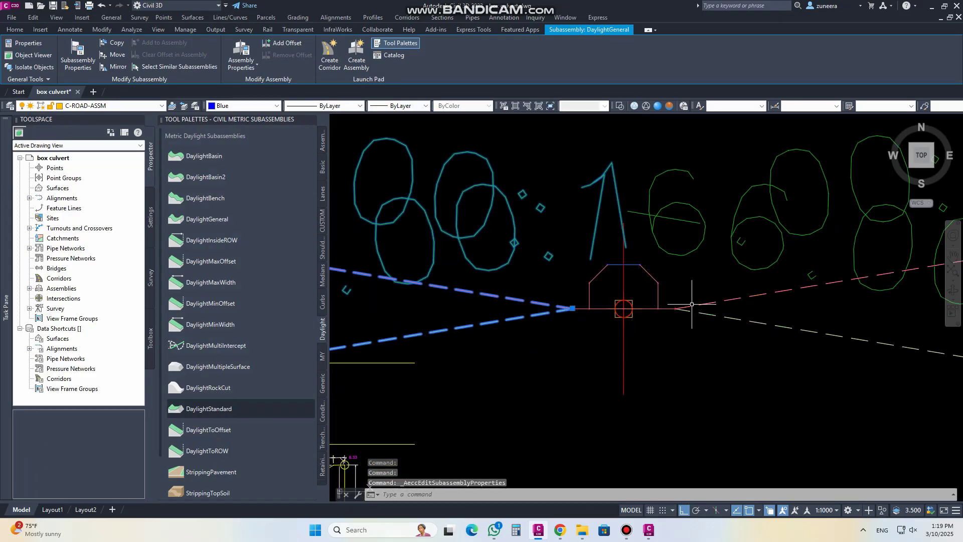
{"action": "left_click", "coordinate": [827, 509]}
{"action": "left_click", "coordinate": [835, 340]}
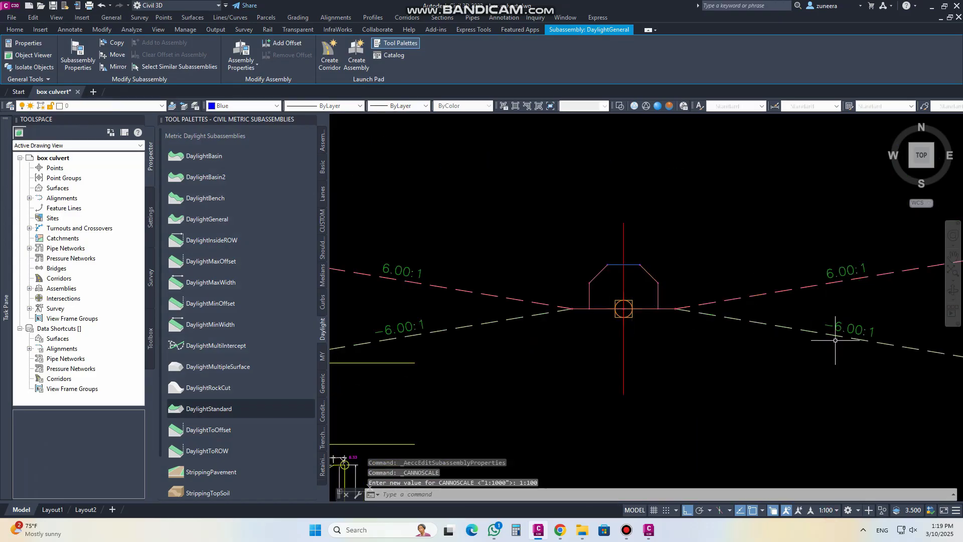
{"action": "key", "text": "Escape"}
{"action": "scroll", "coordinate": [557, 301], "scroll_direction": "down", "scroll_amount": 2}
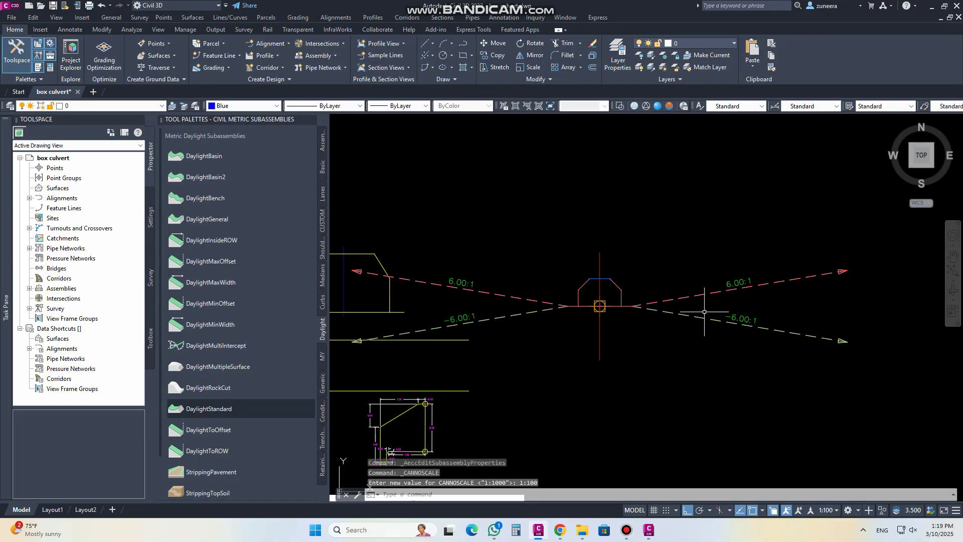
Step: Review the input parameters of the DaylightGeneral subassembly on the culvert's left side, then close its properties
{"action": "left_click", "coordinate": [431, 285]}
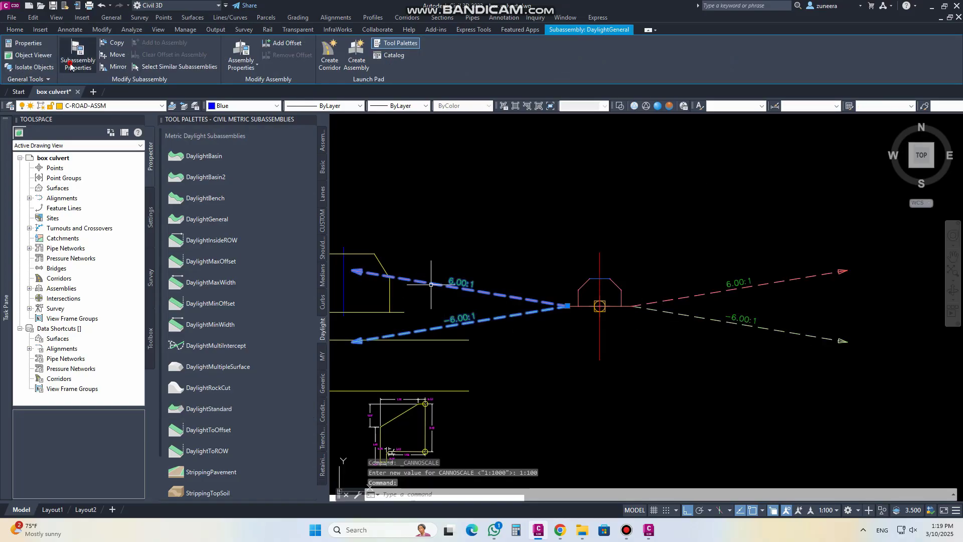
{"action": "left_click", "coordinate": [90, 114]}
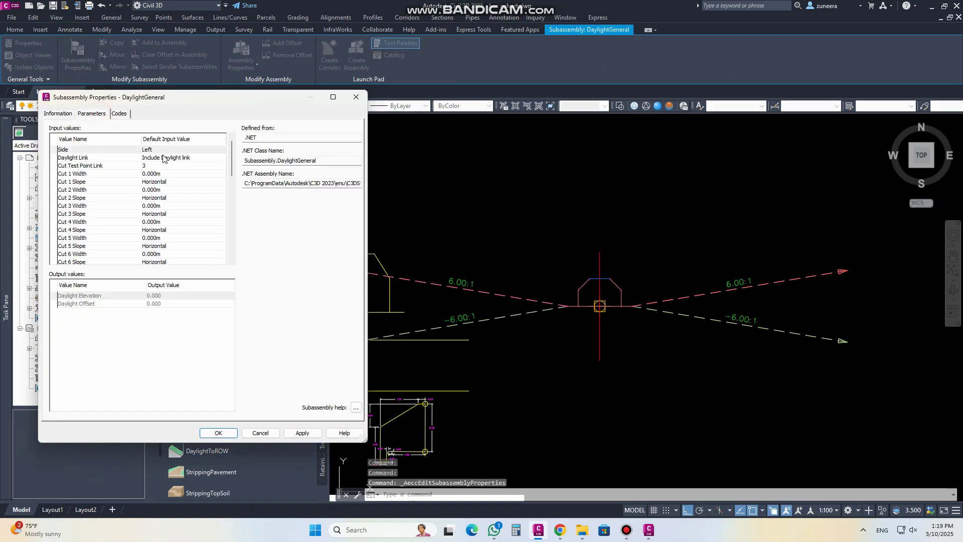
{"action": "left_click_drag", "start_coordinate": [232, 172], "coordinate": [233, 151]}
{"action": "left_click", "coordinate": [356, 96]}
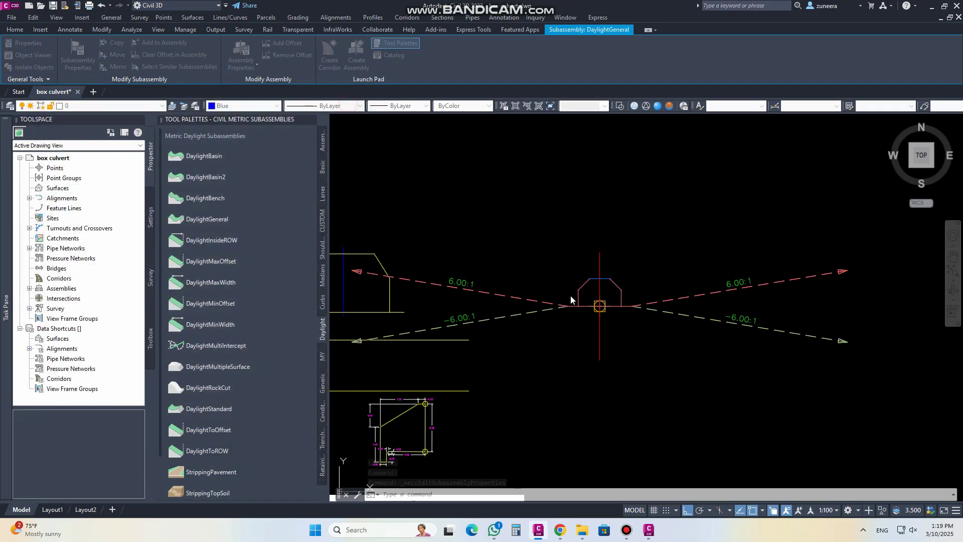
{"action": "scroll", "coordinate": [618, 308], "scroll_direction": "up", "scroll_amount": 4}
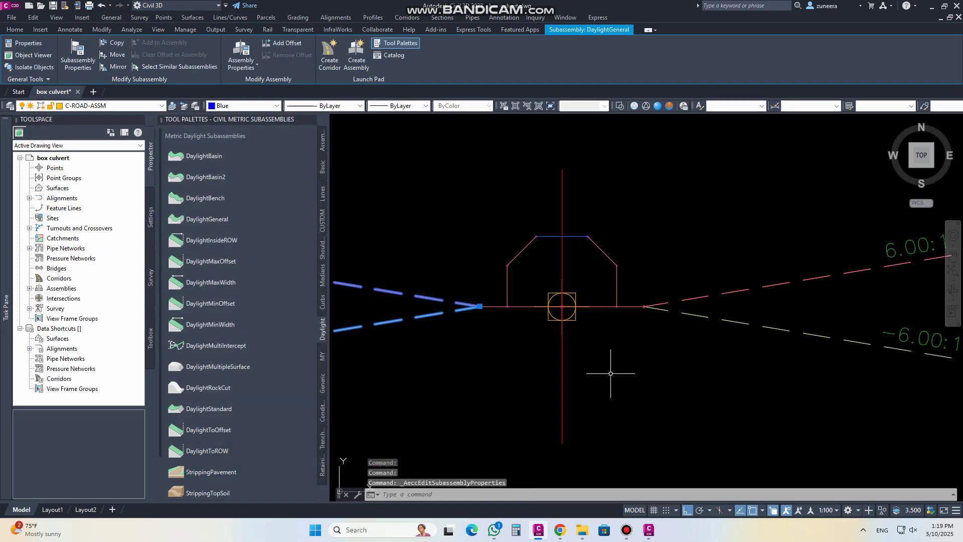
{"action": "scroll", "coordinate": [613, 372], "scroll_direction": "down", "scroll_amount": 4}
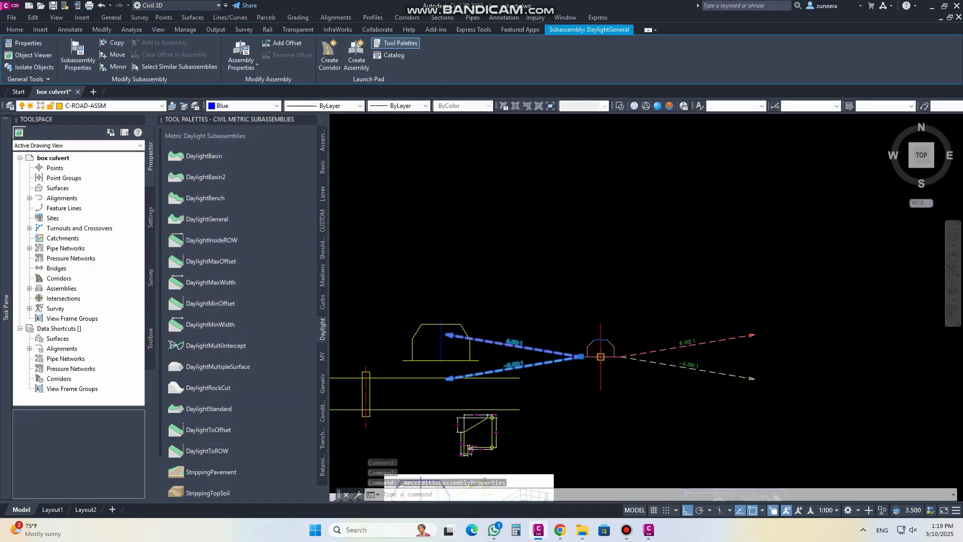
{"action": "scroll", "coordinate": [520, 386], "scroll_direction": "up", "scroll_amount": 5}
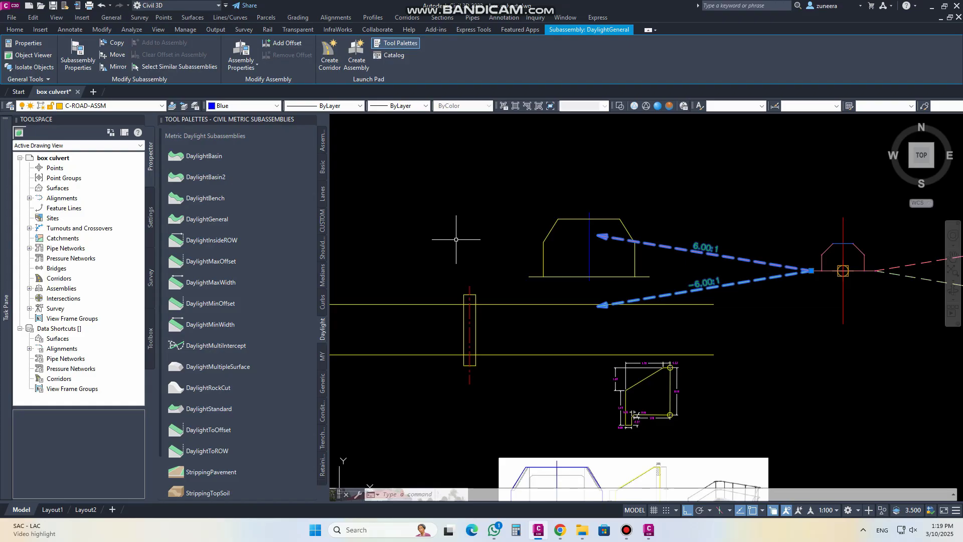
{"action": "scroll", "coordinate": [483, 377], "scroll_direction": "up", "scroll_amount": 2}
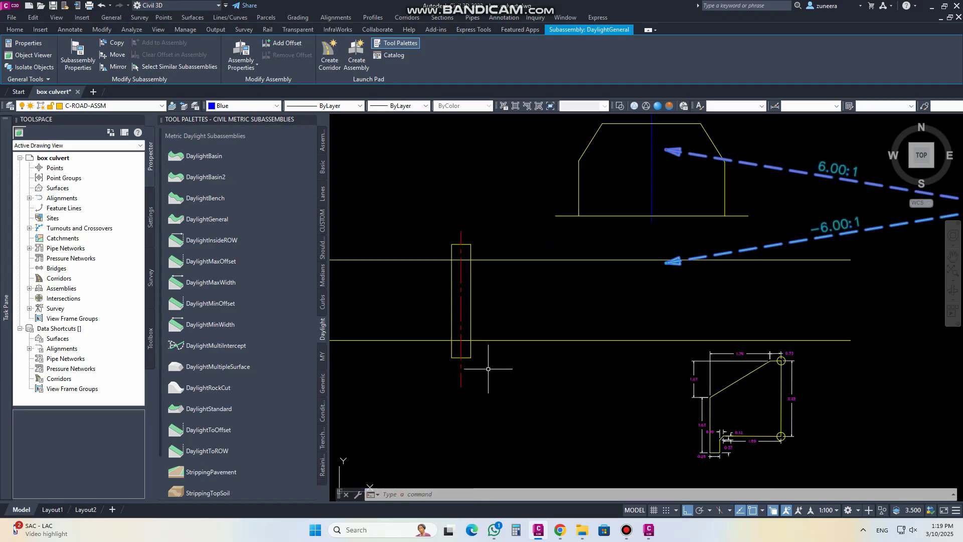